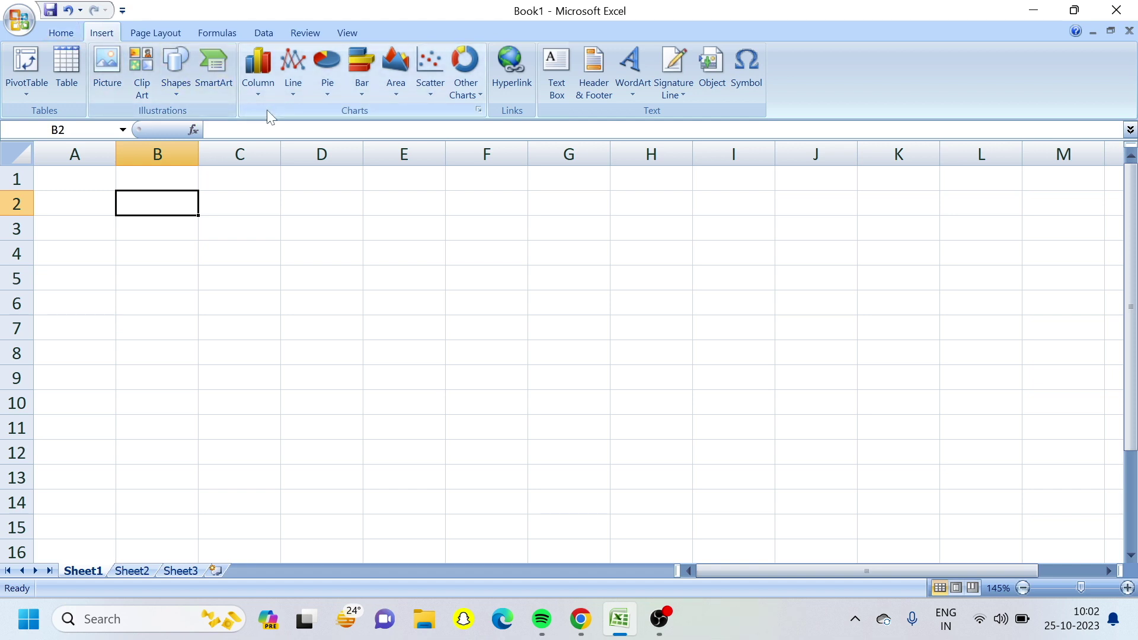
# Insert a purple WordArt title 'EMPLOYEE SALARY REPORT', shrink it, and place it across rows 1–2
pyautogui.click(632, 70)
pyautogui.click(828, 267)
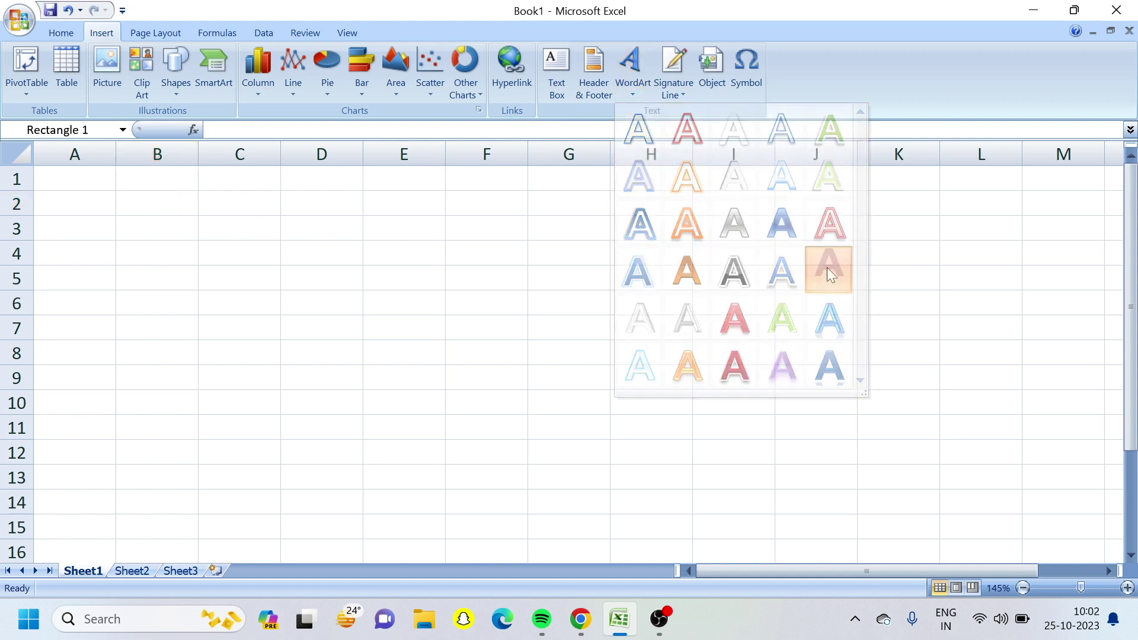
pyautogui.write('EMPL')
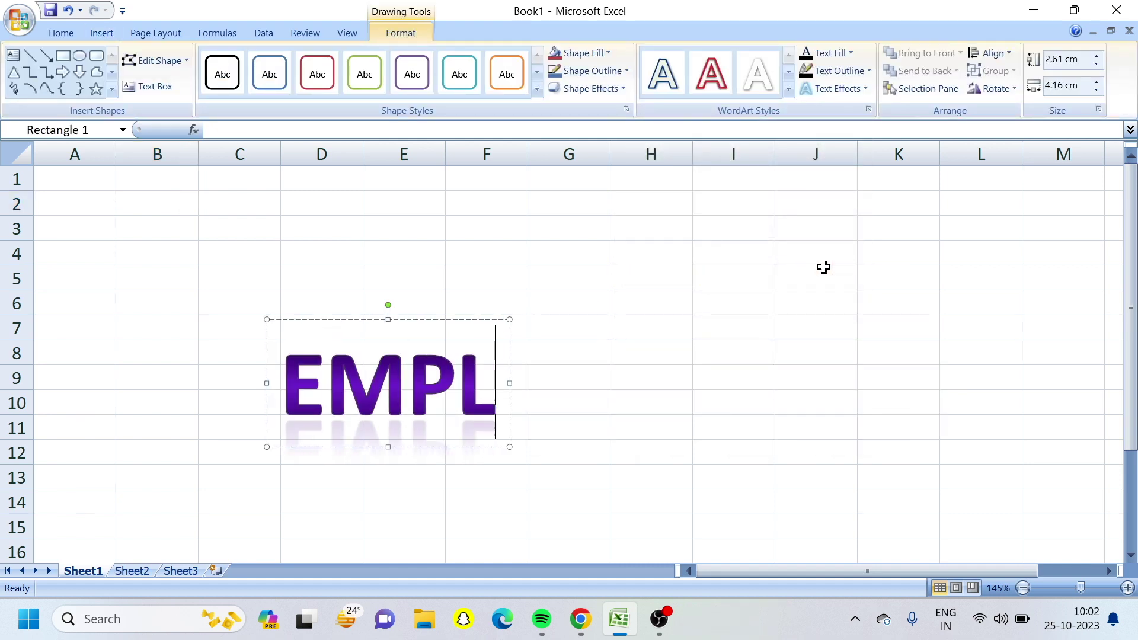
pyautogui.write('OYEE SA')
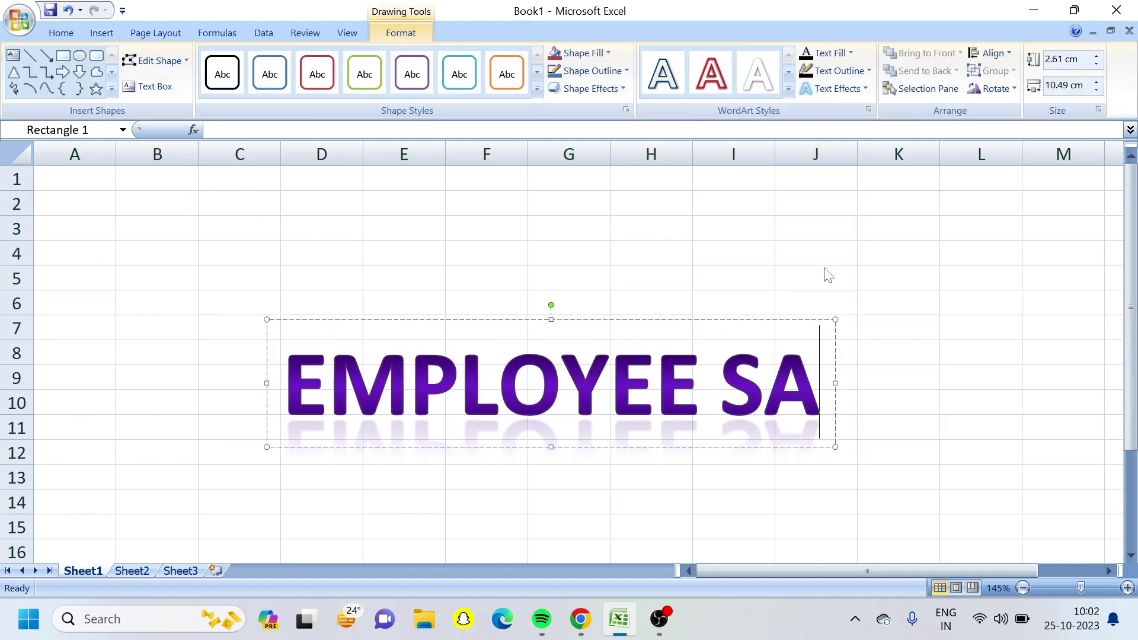
pyautogui.write('LARY RE')
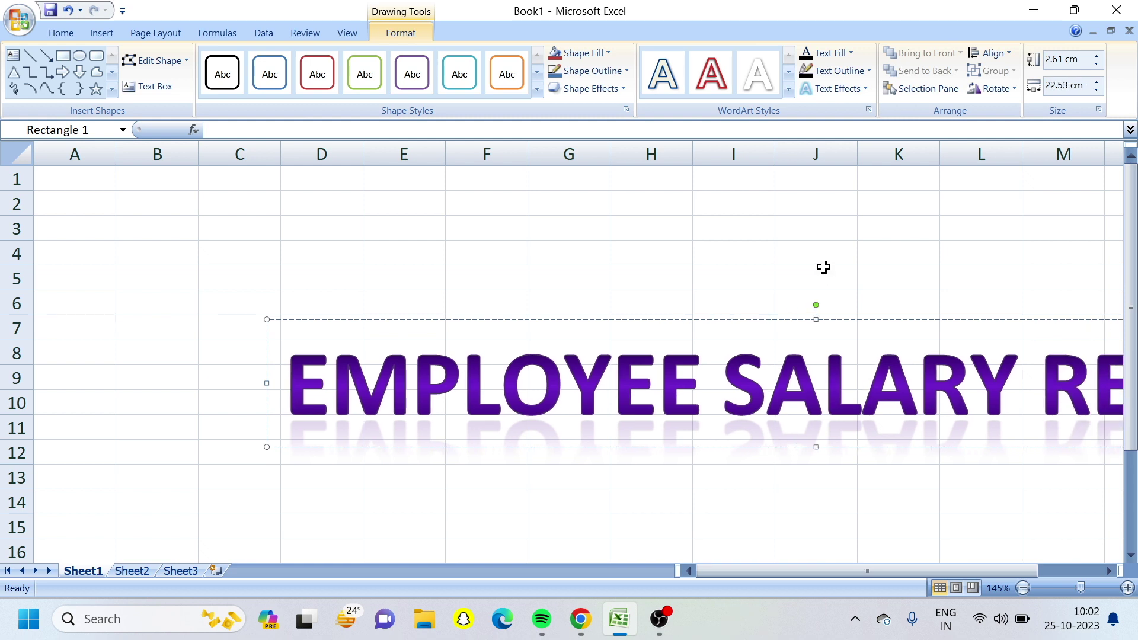
pyautogui.hotkey('shift', 'Left')
pyautogui.hotkey('shift', 'Left')
pyautogui.hotkey('shift', 'Left')
pyautogui.hotkey('shift', 'Left')
pyautogui.hotkey('shift', 'Left')
pyautogui.hotkey('shift', 'Left')
pyautogui.hotkey('shift', 'Left')
pyautogui.hotkey('shift', 'Left')
pyautogui.hotkey('shift', 'Left')
pyautogui.hotkey('shift', 'Left')
pyautogui.hotkey('shift', 'Left')
pyautogui.hotkey('shift', 'Left')
pyautogui.hotkey('shift', 'Left')
pyautogui.hotkey('shift', 'Left')
pyautogui.hotkey('shift', 'Left')
pyautogui.hotkey('shift', 'Left')
pyautogui.hotkey('shift', 'Left')
pyautogui.hotkey('shift', 'Left')
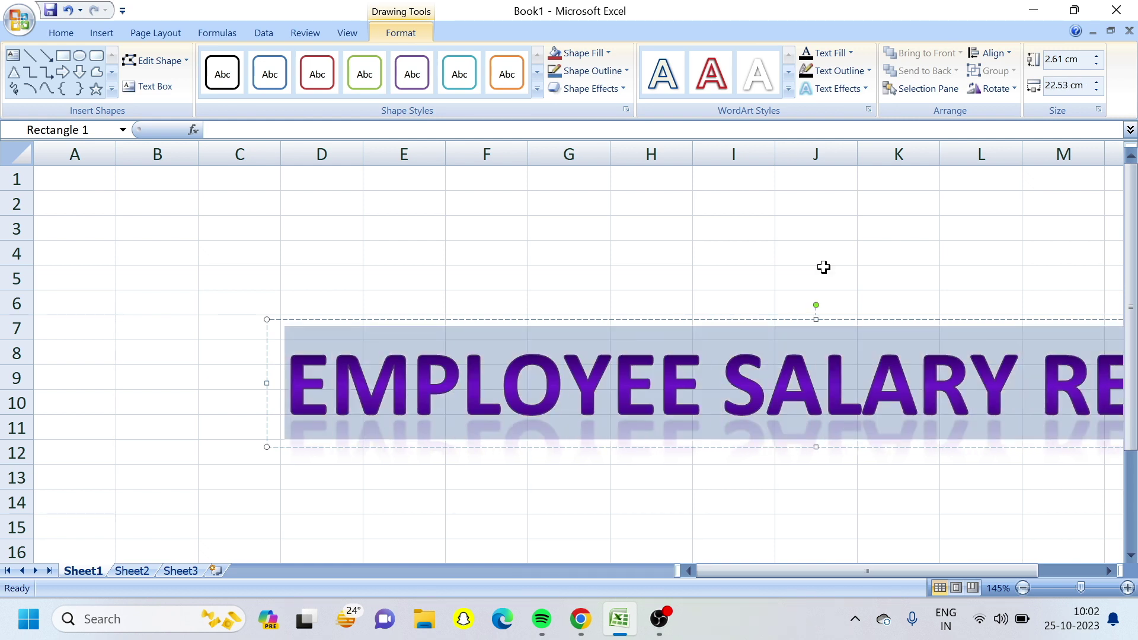
pyautogui.press('ctrl+shift+less')
pyautogui.press('ctrl+shift+less')
pyautogui.press('ctrl+shift+less')
pyautogui.press('ctrl+shift+less')
pyautogui.press('ctrl+shift+less')
pyautogui.press('ctrl+shift+less')
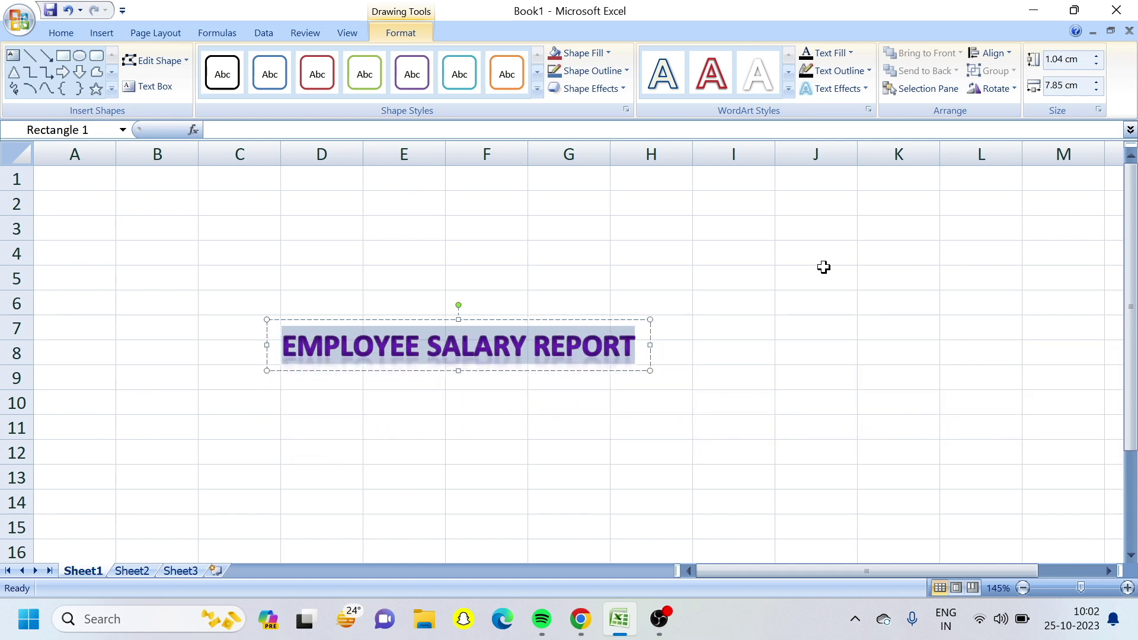
pyautogui.moveTo(485, 322); pyautogui.dragTo(520, 174)
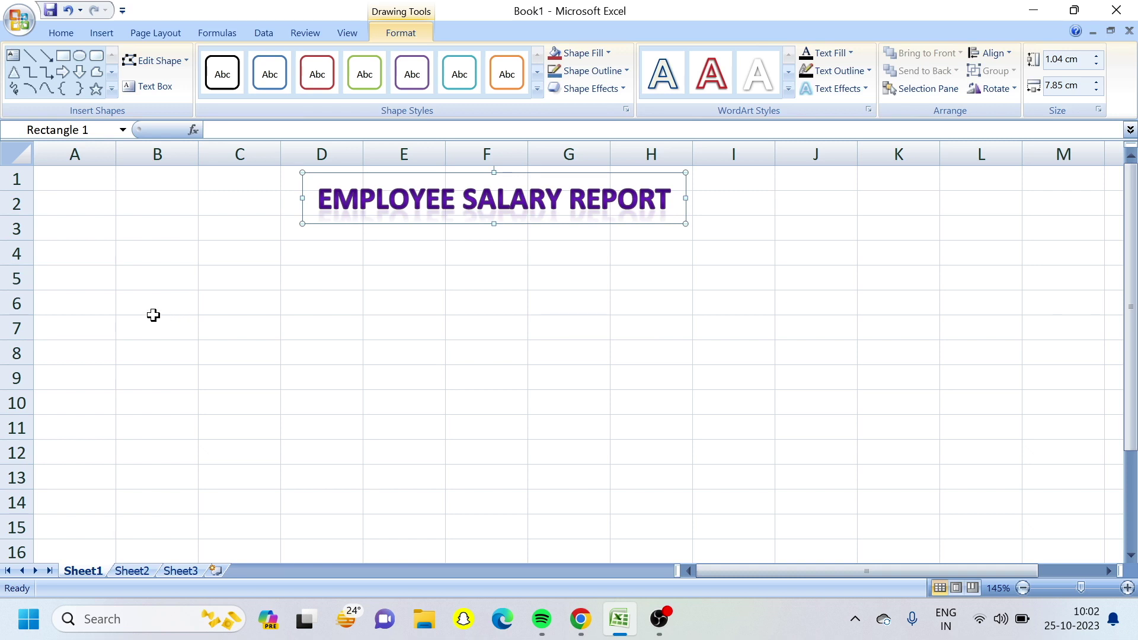
pyautogui.click(81, 250)
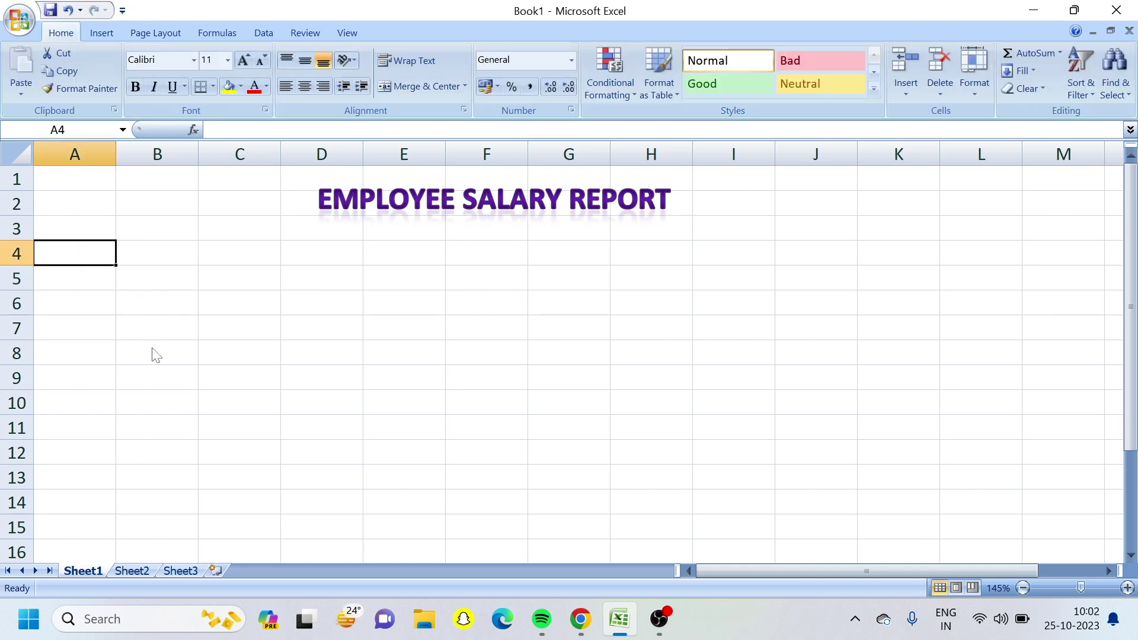
# Enter the headings SNO, EMP ID and EMP NAME in A4:C4
pyautogui.keyDown('ctrl'); pyautogui.scroll(1, 152, 348); pyautogui.keyUp('ctrl')
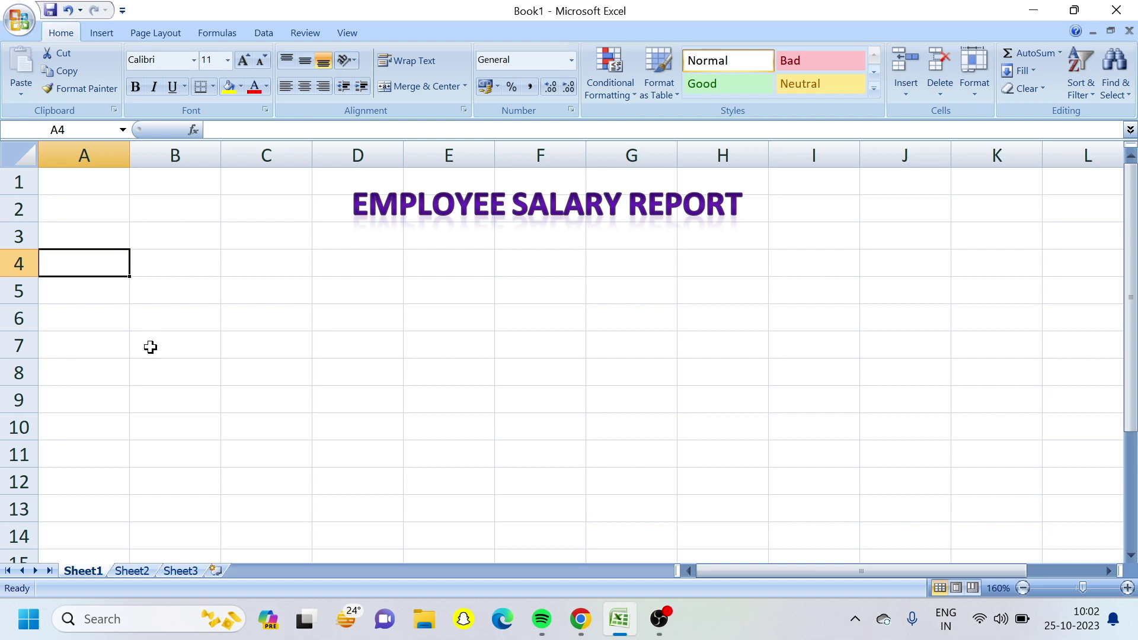
pyautogui.write('SNO')
pyautogui.press('Tab')
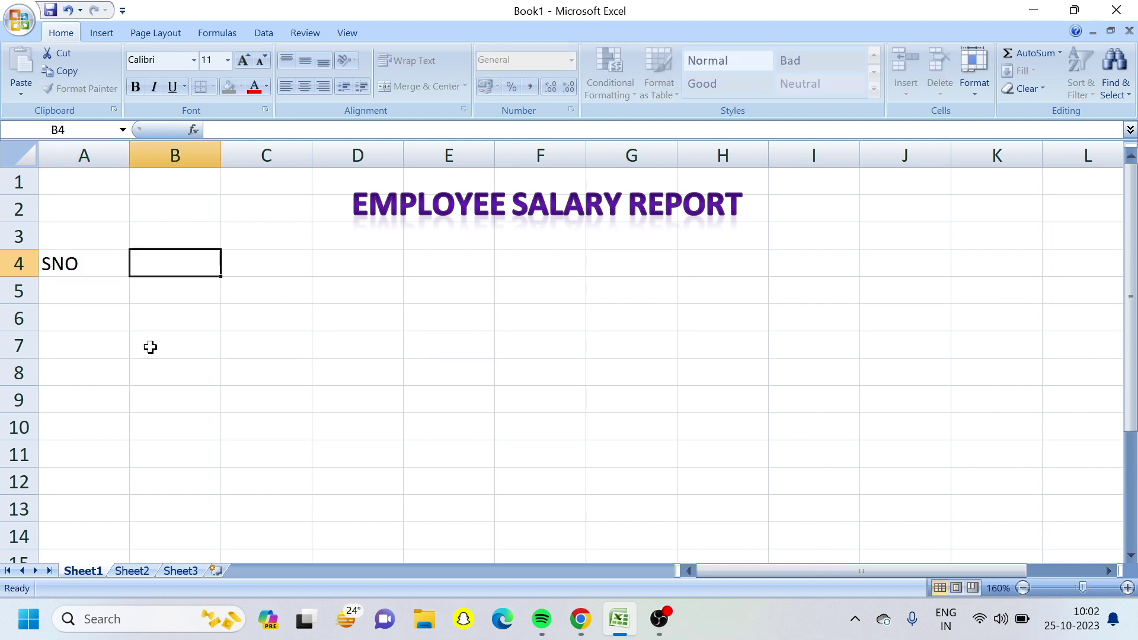
pyautogui.write('EMP ID')
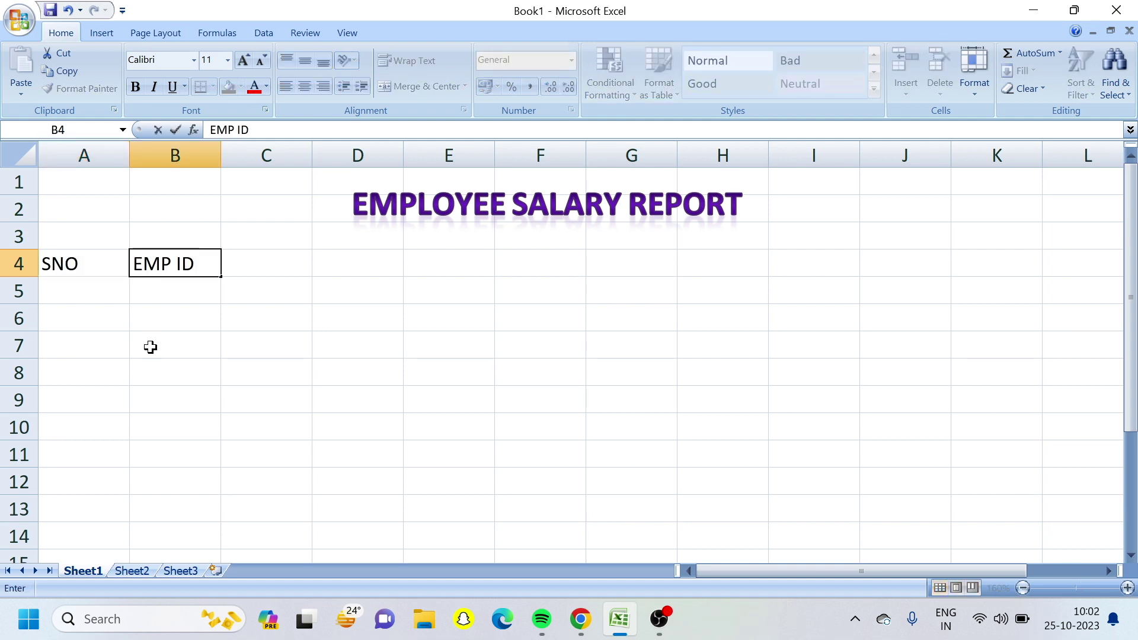
pyautogui.press('Tab')
pyautogui.write('EMP NAME')
pyautogui.press('Tab')
# Enter the headings FATHER NAME and DESIGNATION in D4 and E4
pyautogui.write('FAH')
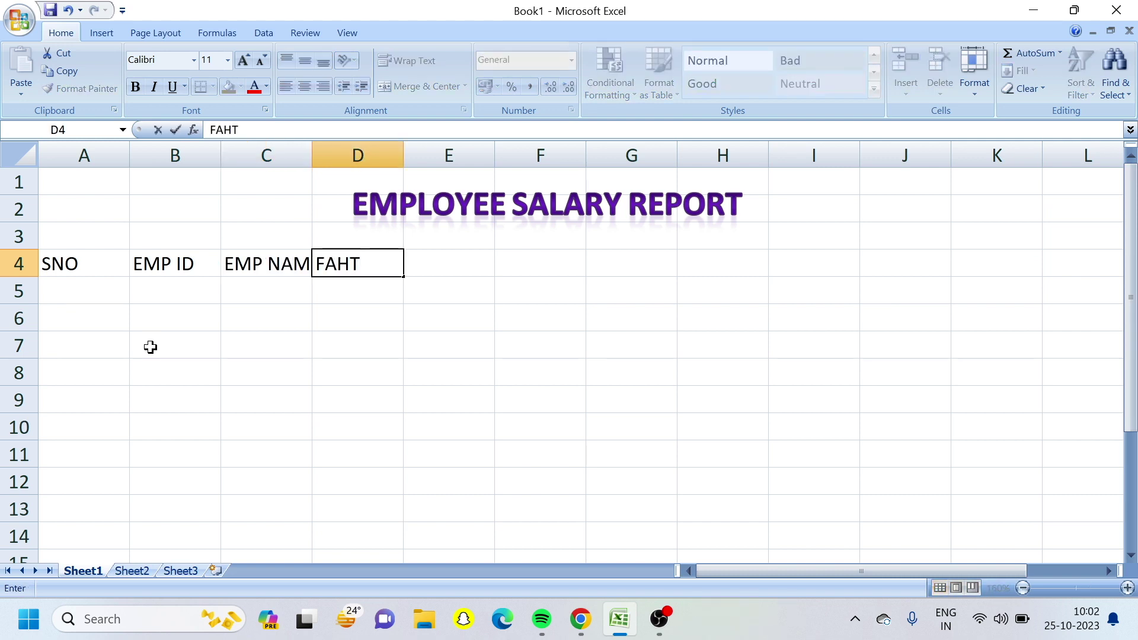
pyautogui.press('BackSpace')
pyautogui.press('BackSpace')
pyautogui.write('THER NAME')
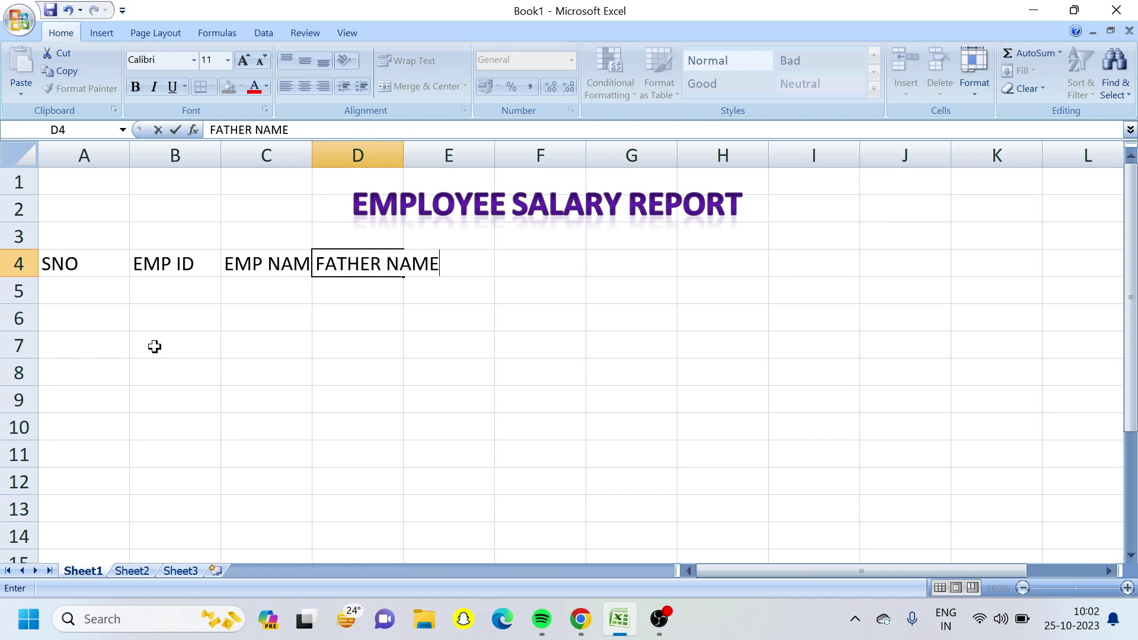
pyautogui.press('Tab')
pyautogui.write('DESINA')
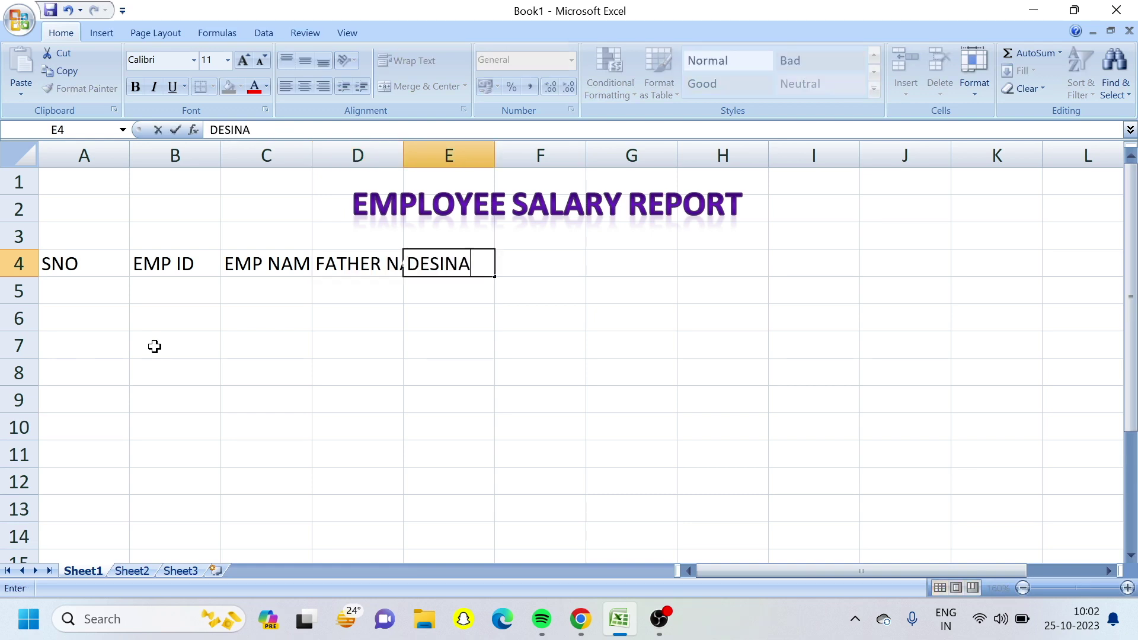
pyautogui.press('BackSpace')
pyautogui.press('BackSpace')
pyautogui.write('GNATION')
pyautogui.press('Tab')
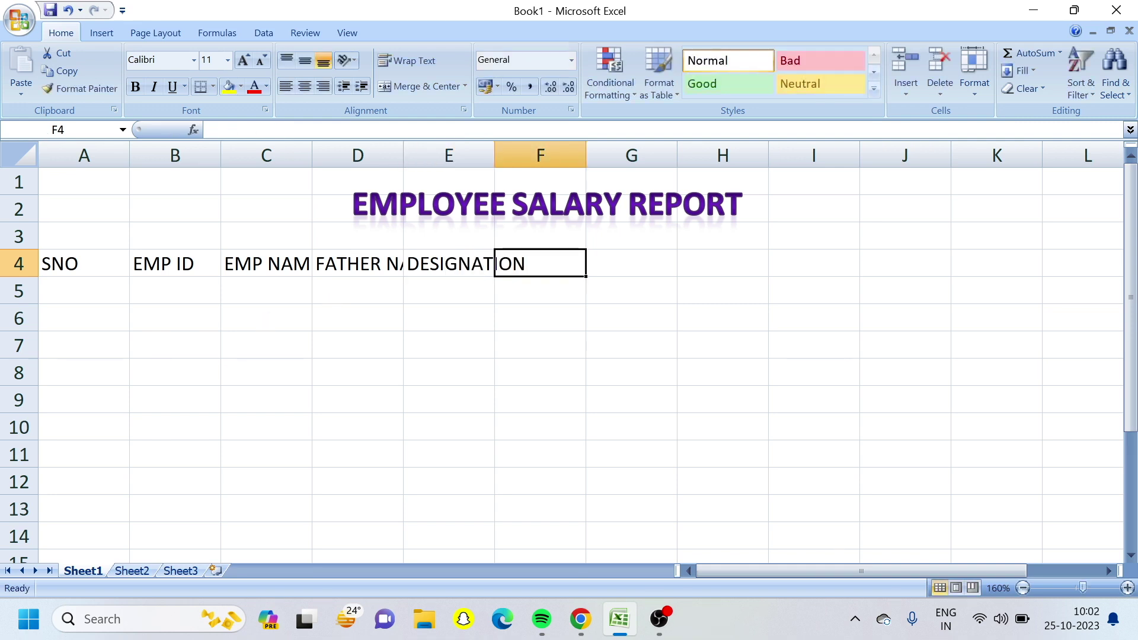
# Widen columns C and D, narrow column A, and fit column E to DESIGNATION
pyautogui.moveTo(398, 153); pyautogui.dragTo(447, 152)
pyautogui.moveTo(312, 152); pyautogui.dragTo(359, 155)
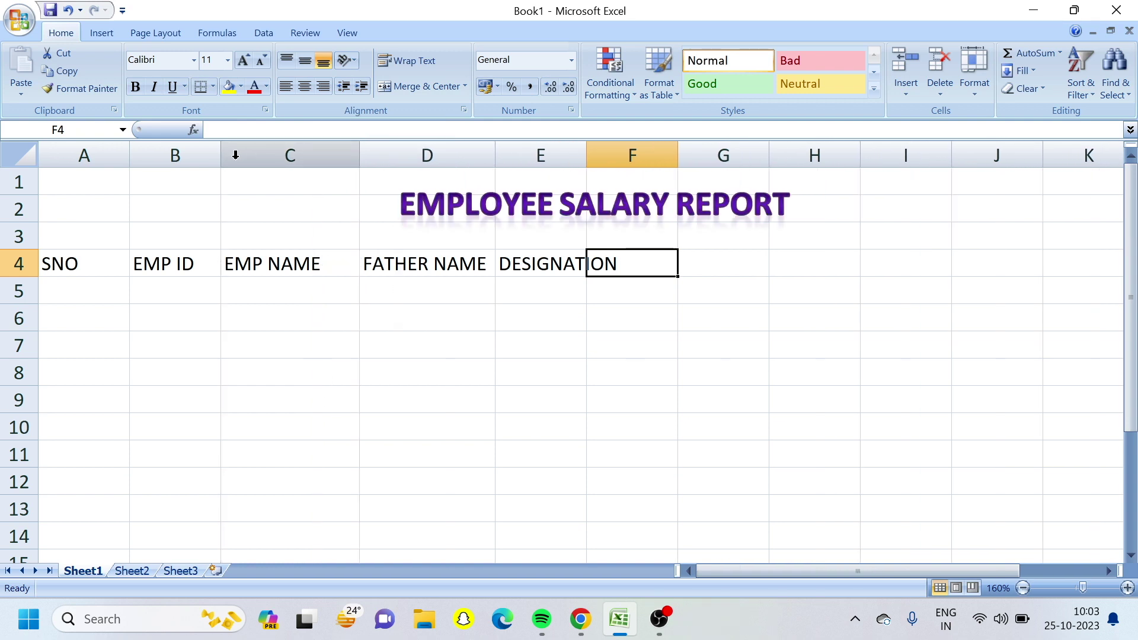
pyautogui.moveTo(136, 153); pyautogui.dragTo(95, 172)
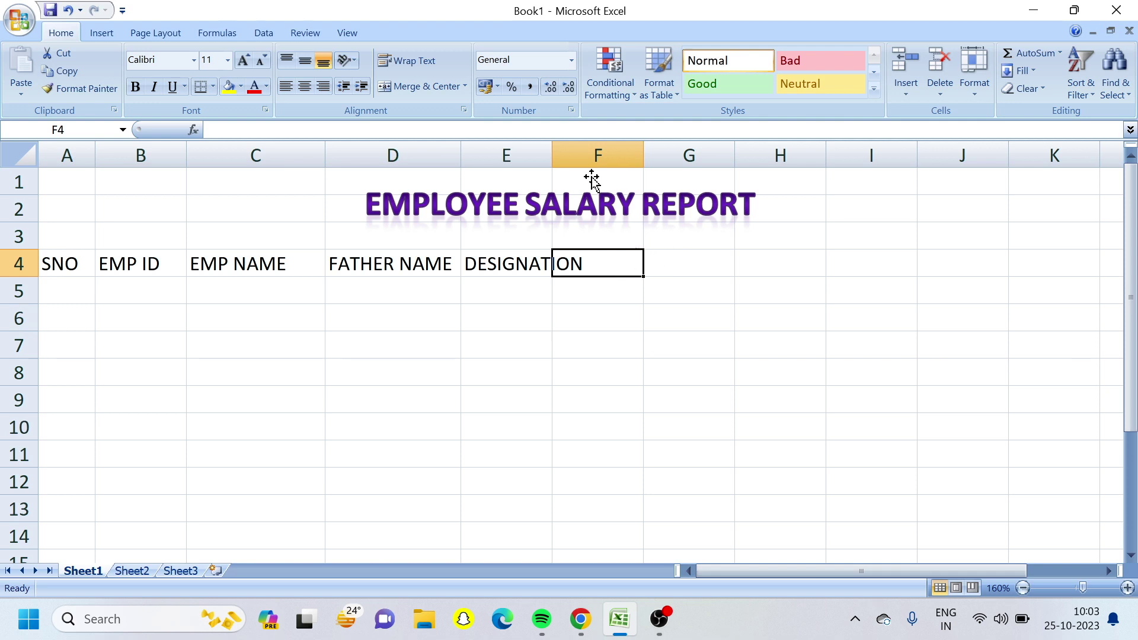
pyautogui.doubleClick(555, 158)
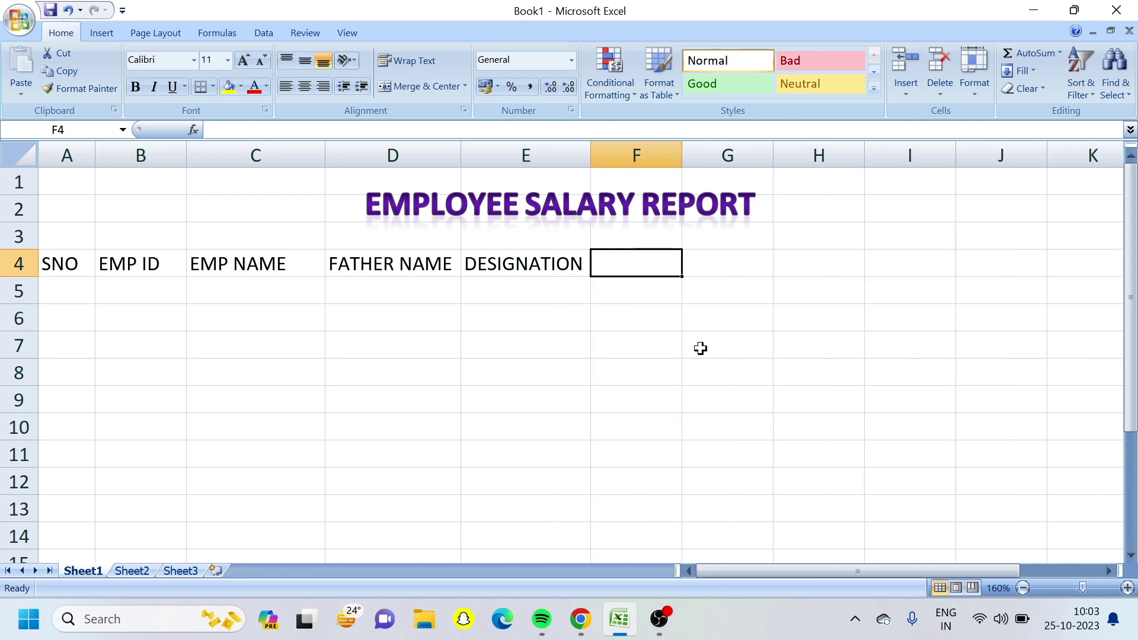
# Enter the headings BASIC SALARY, TA, DA and HRA in F4:I4
pyautogui.write('BASIC SALARY')
pyautogui.press('Tab')
pyautogui.write('DA')
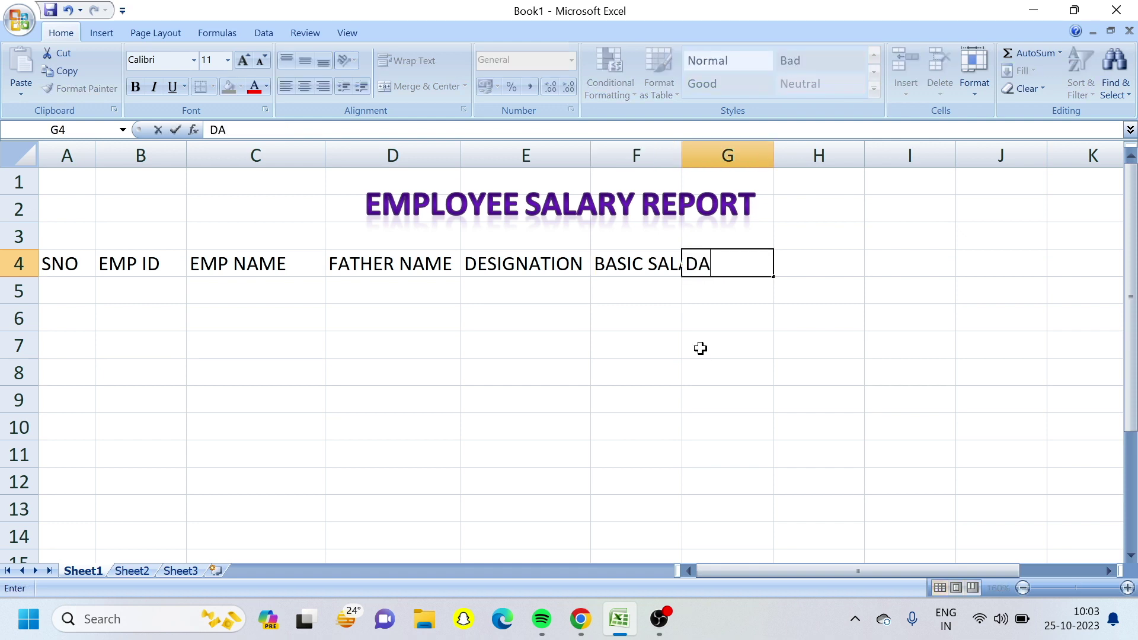
pyautogui.press('BackSpace')
pyautogui.write('TA')
pyautogui.press('Tab')
pyautogui.write('DA')
pyautogui.press('Tab')
pyautogui.write('HRA')
pyautogui.press('Tab')
# Enter the headings PF, GROSS, INCOME TAX and NET SALARY in J4:M4
pyautogui.write('PF')
pyautogui.press('Tab')
pyautogui.write('GROSS')
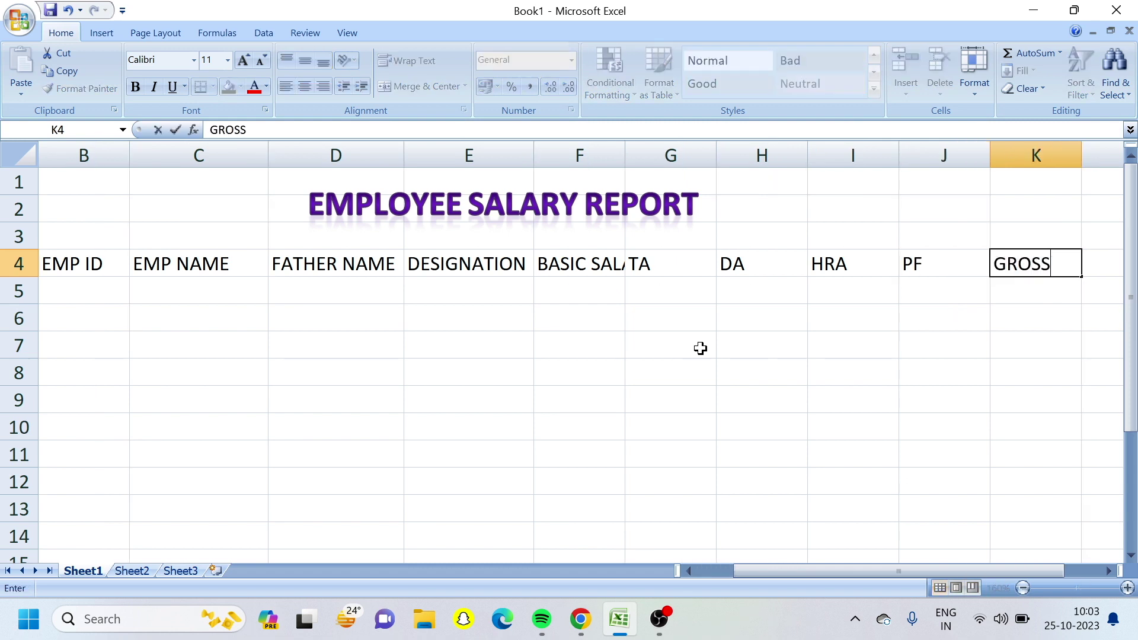
pyautogui.press('Tab')
pyautogui.write('INCOME TAX')
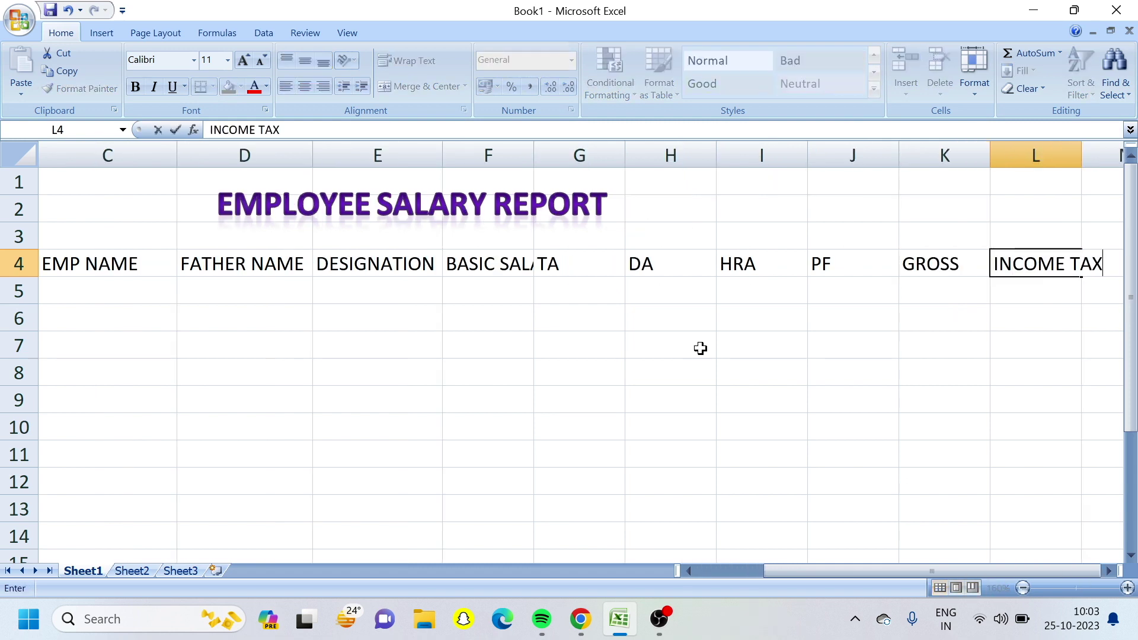
pyautogui.press('Tab')
pyautogui.write('NET SALARY')
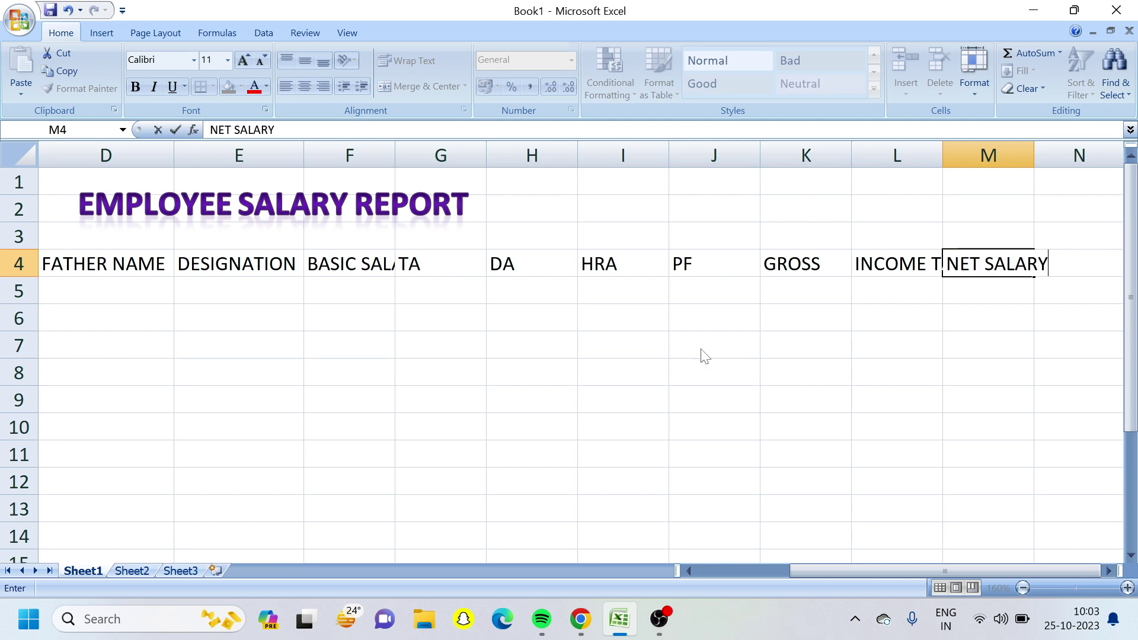
pyautogui.press('Return')
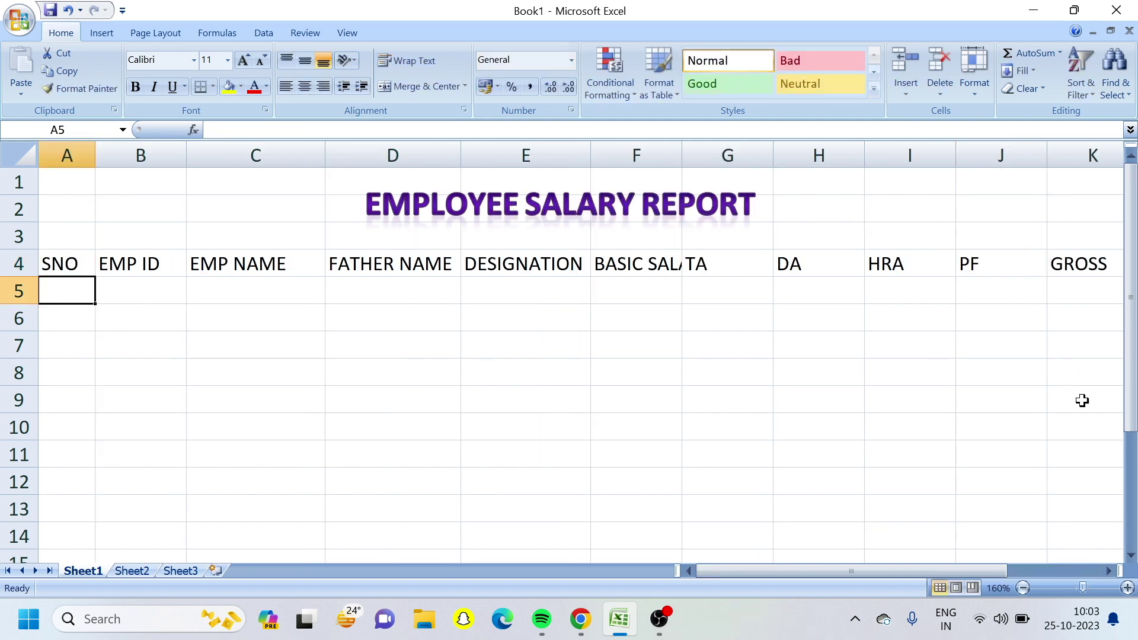
pyautogui.click(1023, 588)
# Widen columns L, M and F to fit INCOME TAX, NET SALARY and BASIC SALARY
pyautogui.click(1023, 588)
pyautogui.click(1023, 588)
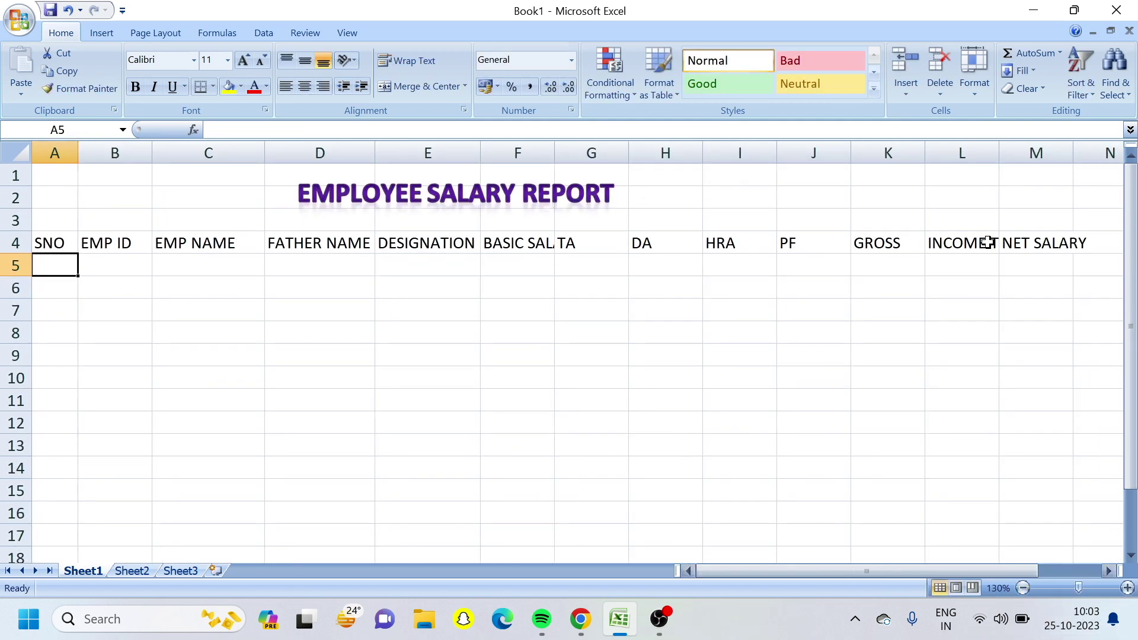
pyautogui.moveTo(999, 152); pyautogui.dragTo(1032, 152)
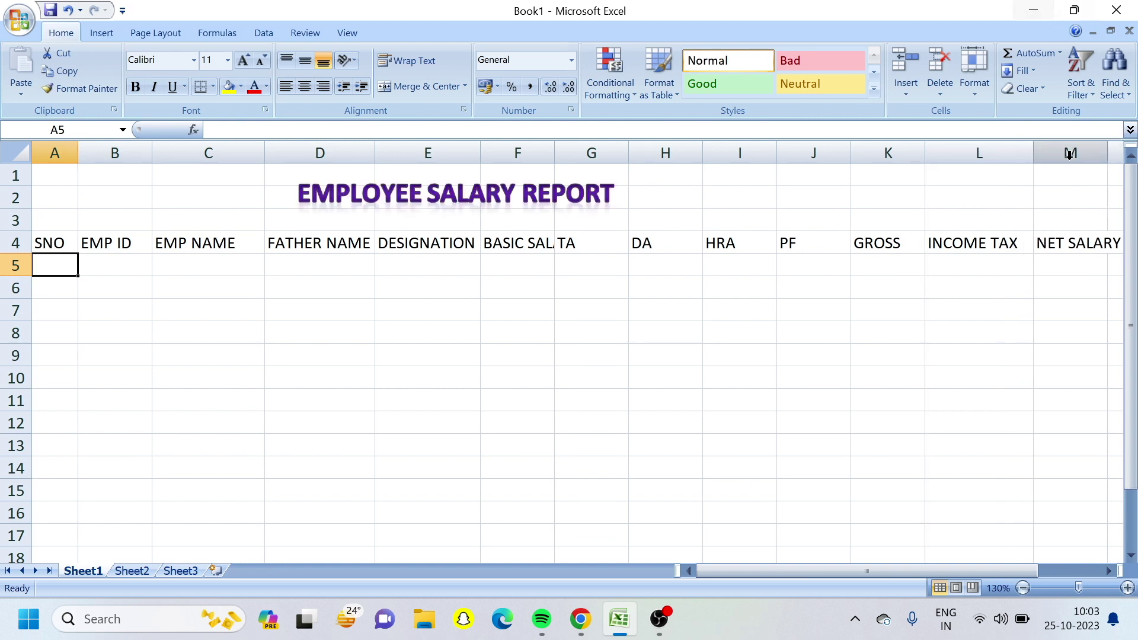
pyautogui.doubleClick(1107, 155)
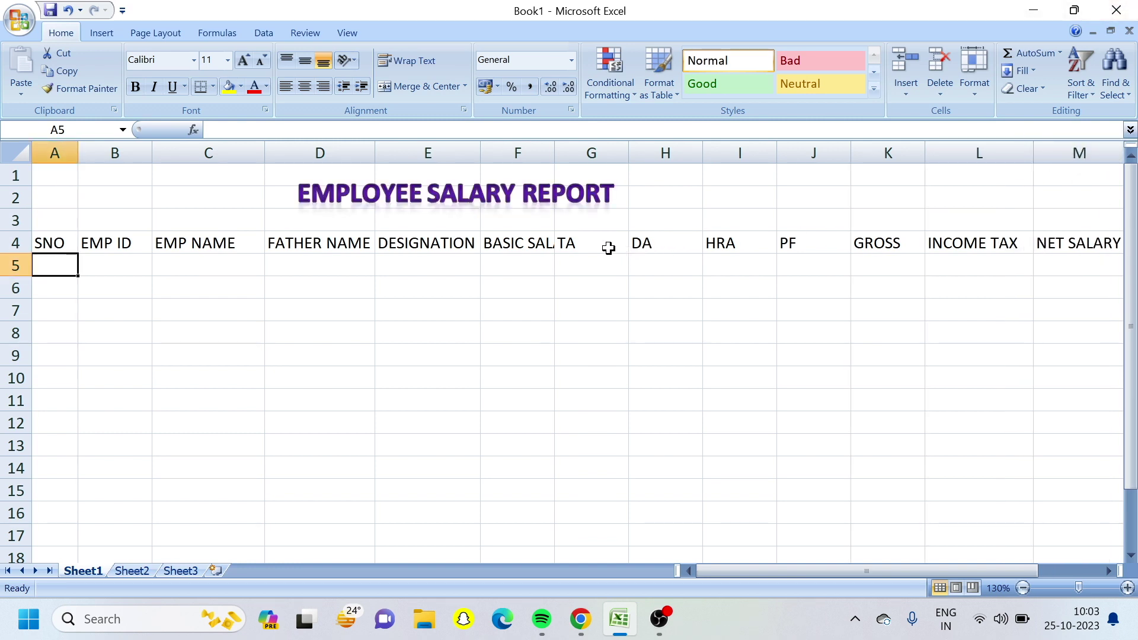
pyautogui.moveTo(958, 574); pyautogui.dragTo(882, 569)
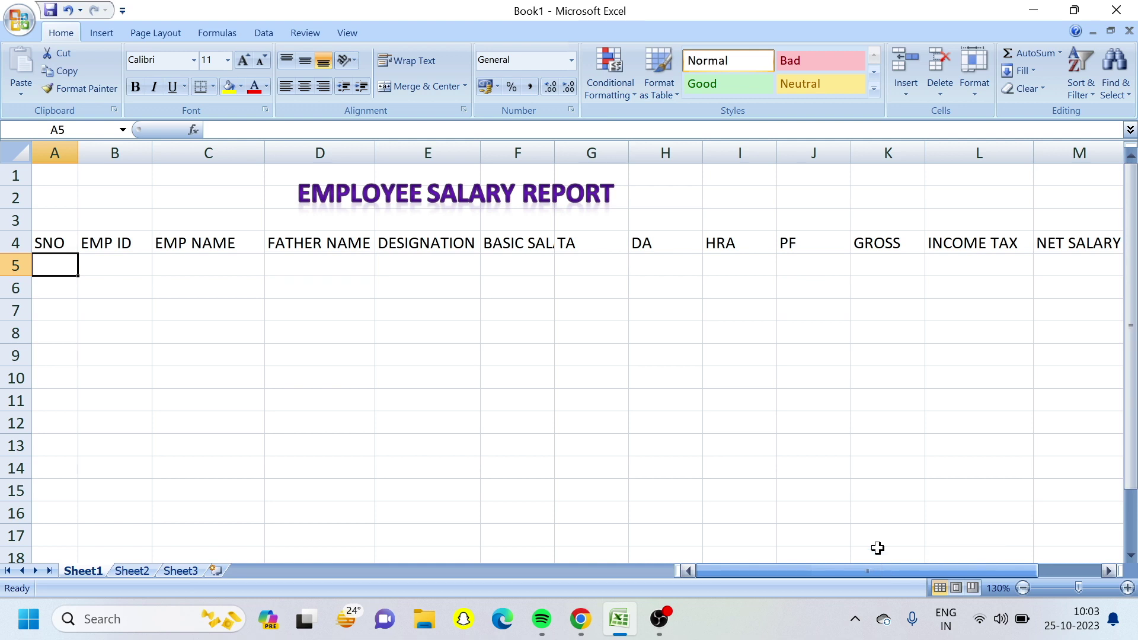
pyautogui.doubleClick(555, 152)
# Make the row 4 headings bold and centred
pyautogui.click(16, 243)
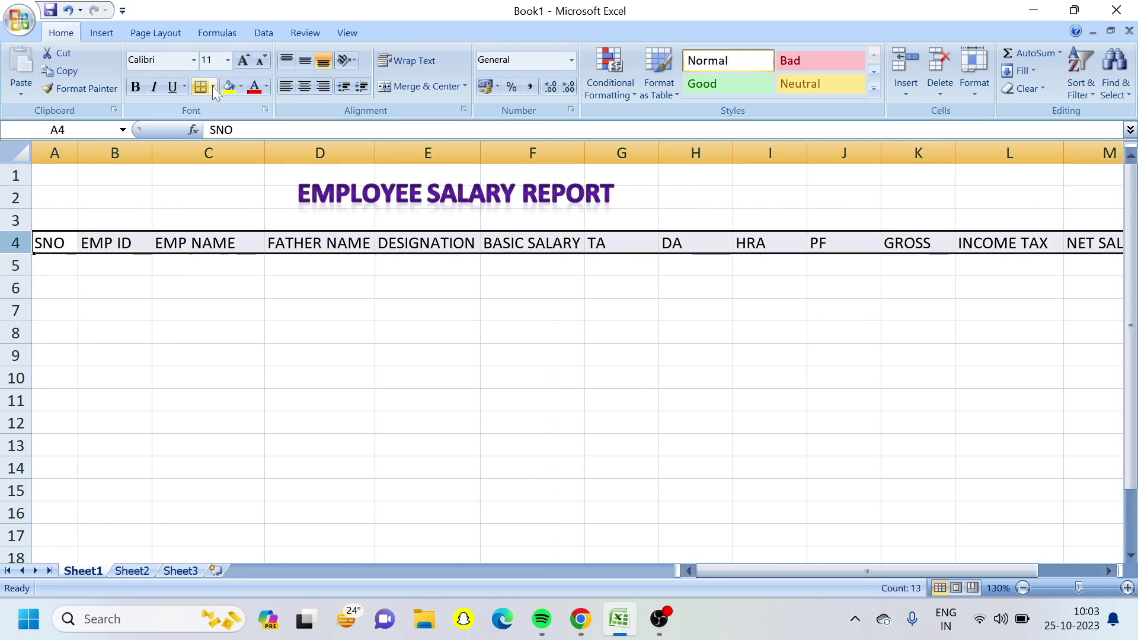
pyautogui.click(135, 88)
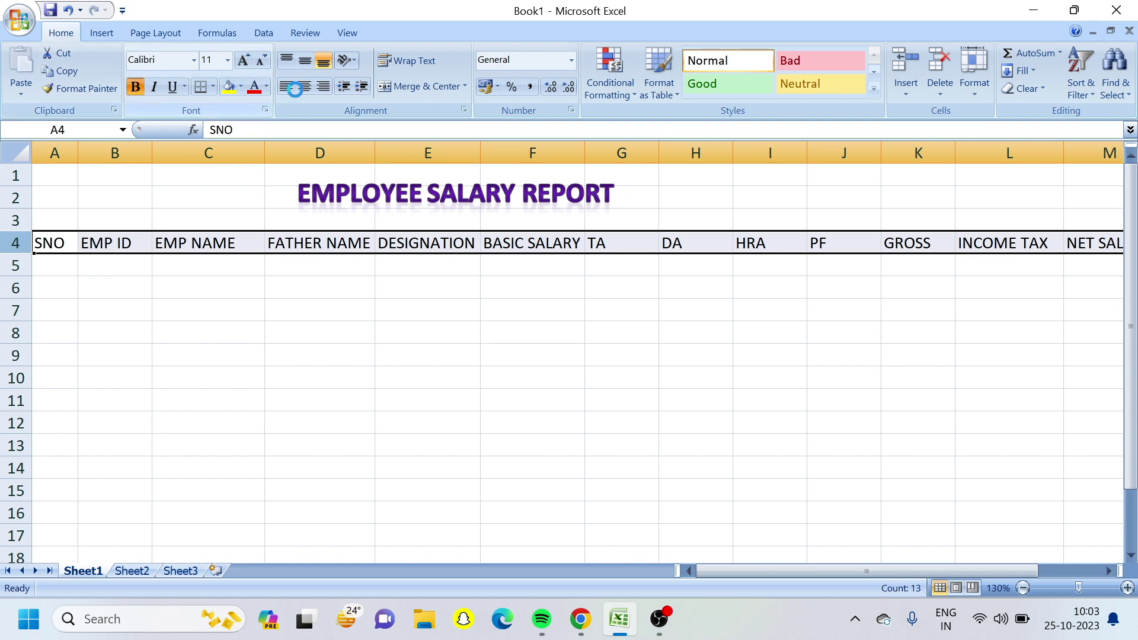
pyautogui.click(309, 86)
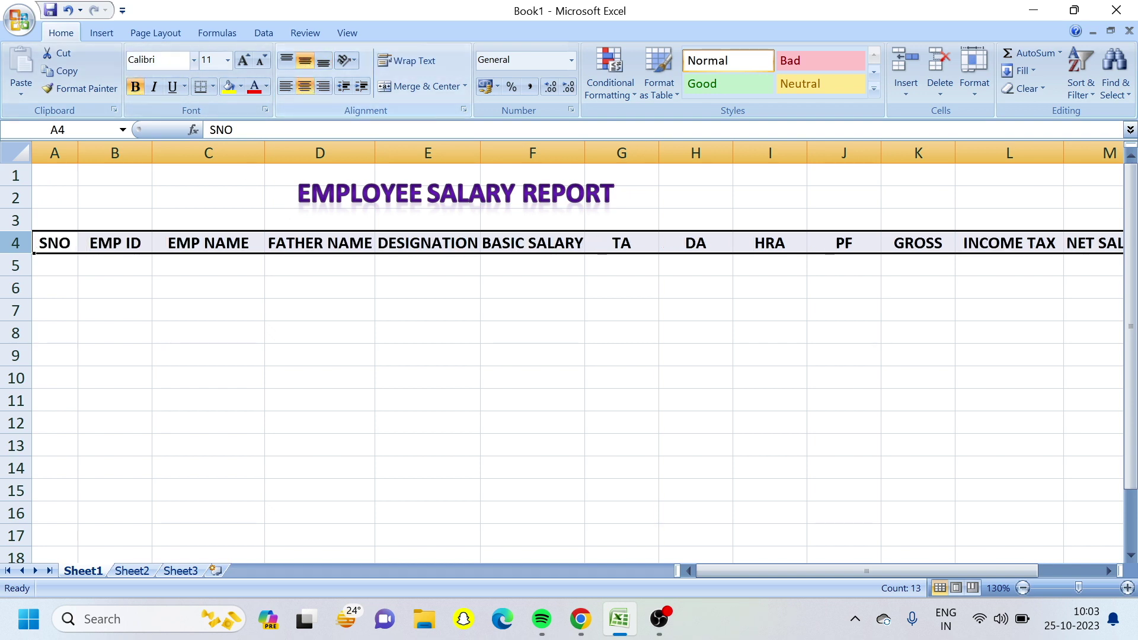
pyautogui.click(150, 31)
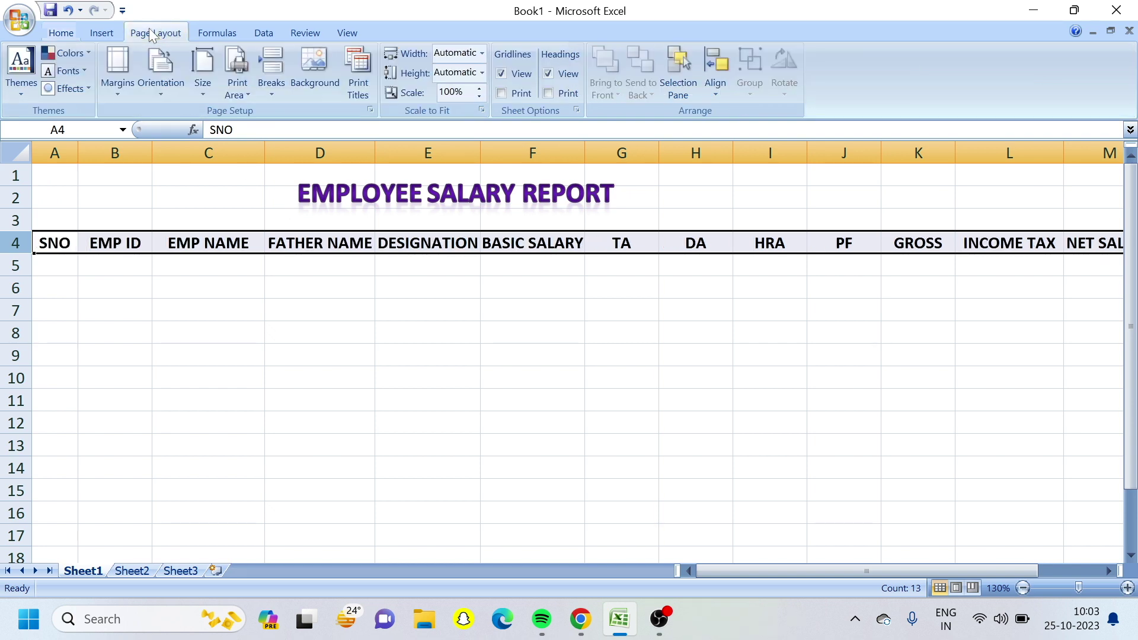
# Set the page to landscape orientation, A4 paper size and narrow margins
pyautogui.click(152, 67)
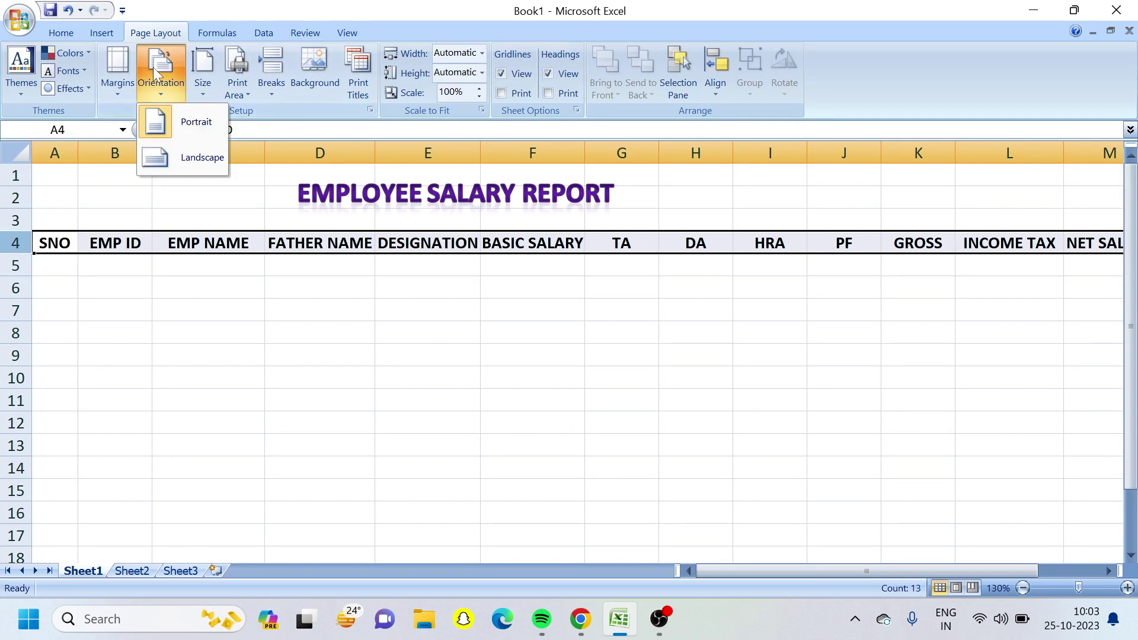
pyautogui.click(183, 156)
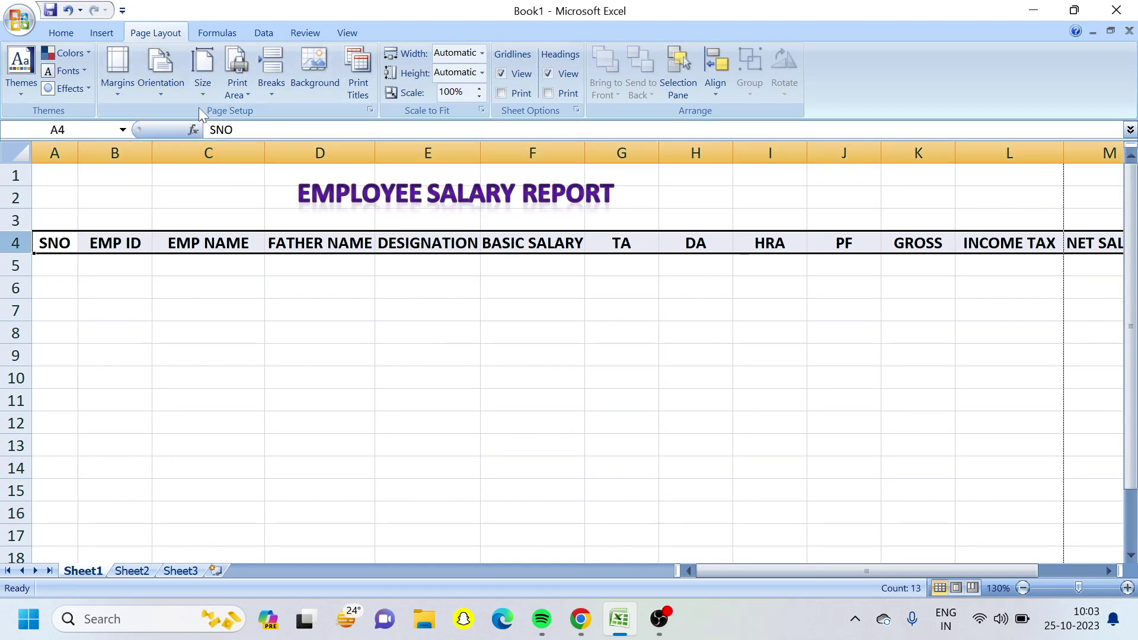
pyautogui.click(204, 82)
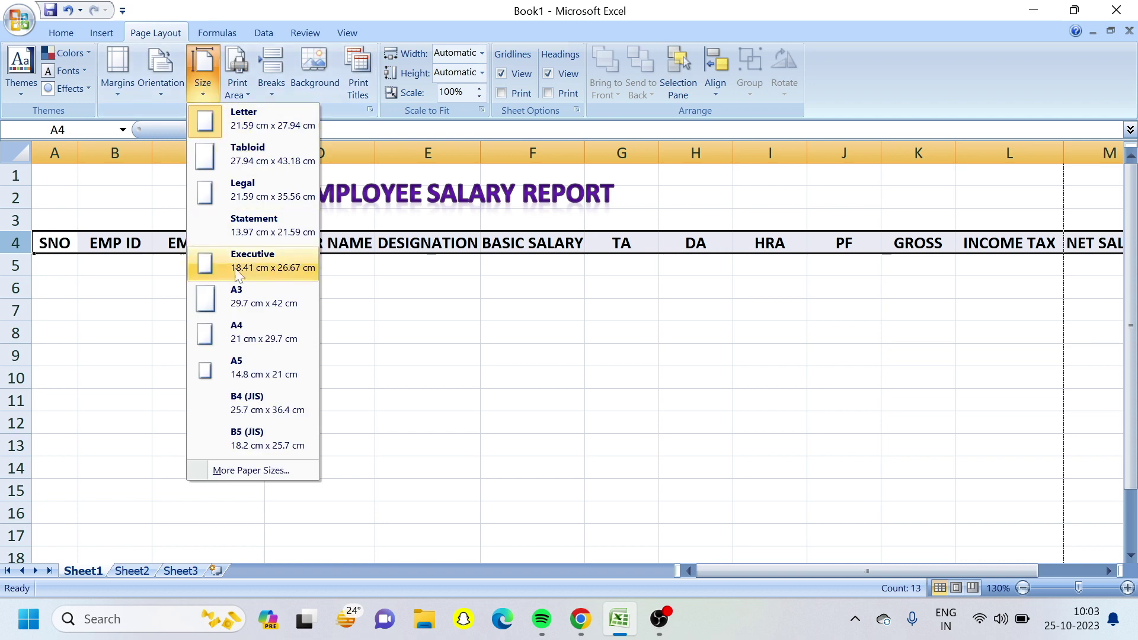
pyautogui.click(254, 327)
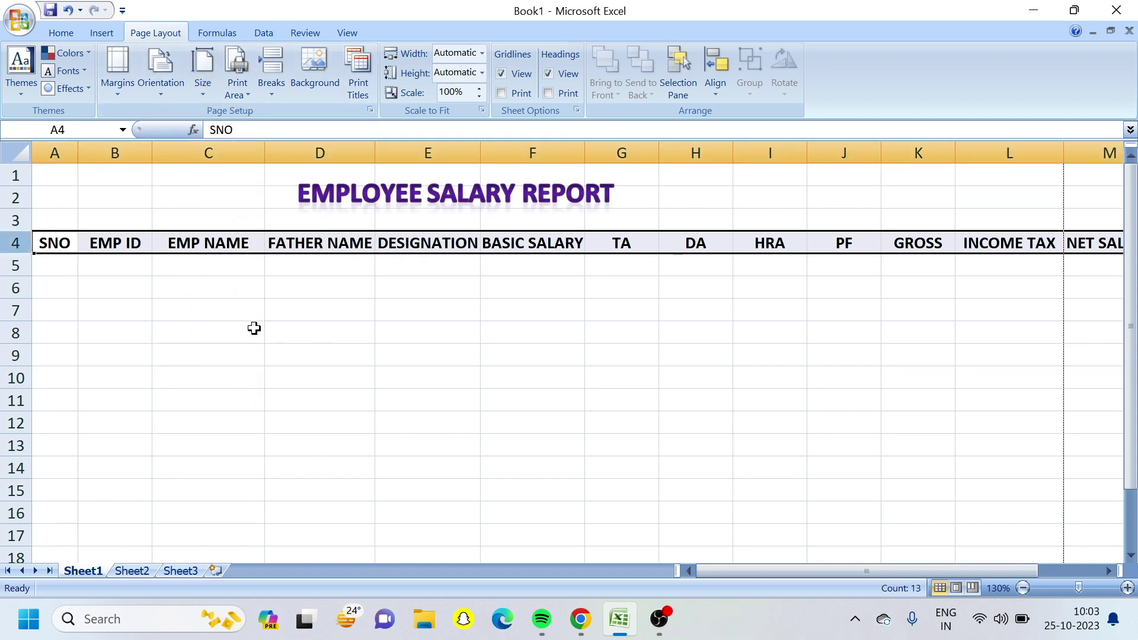
pyautogui.click(122, 87)
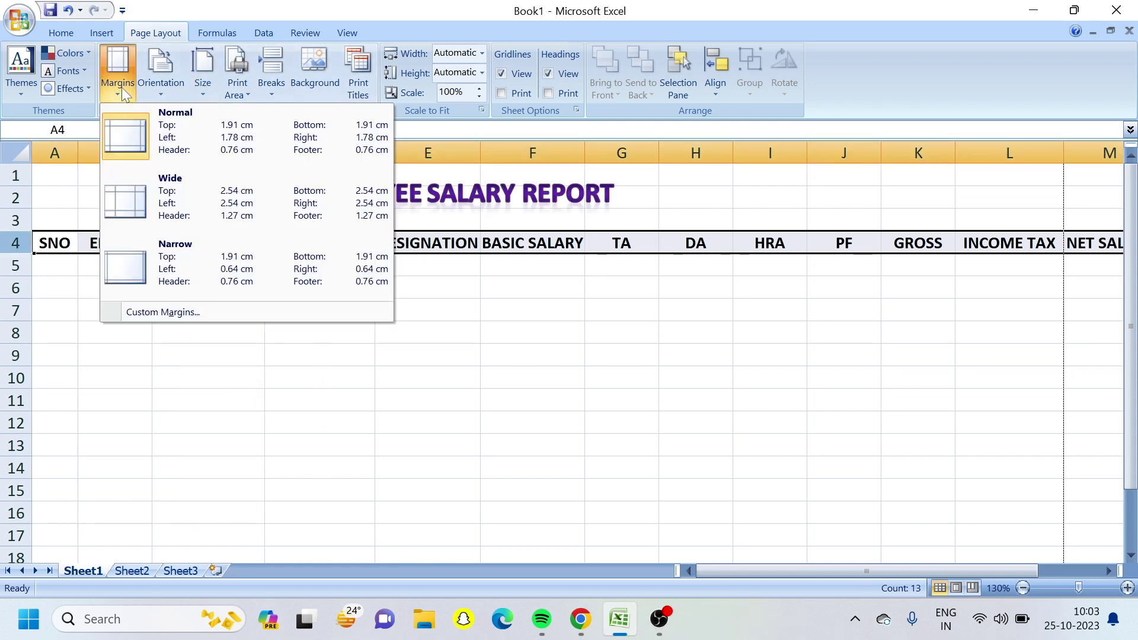
pyautogui.click(176, 251)
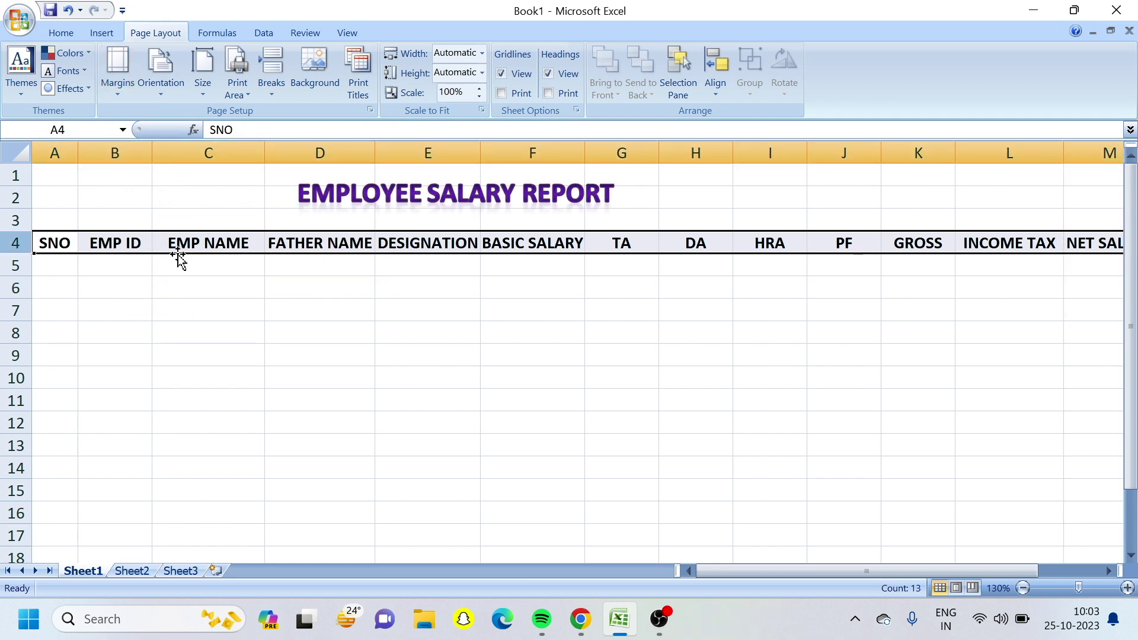
# Check the sheet in Print Preview, then close the preview
pyautogui.click(26, 21)
pyautogui.moveTo(64, 202)
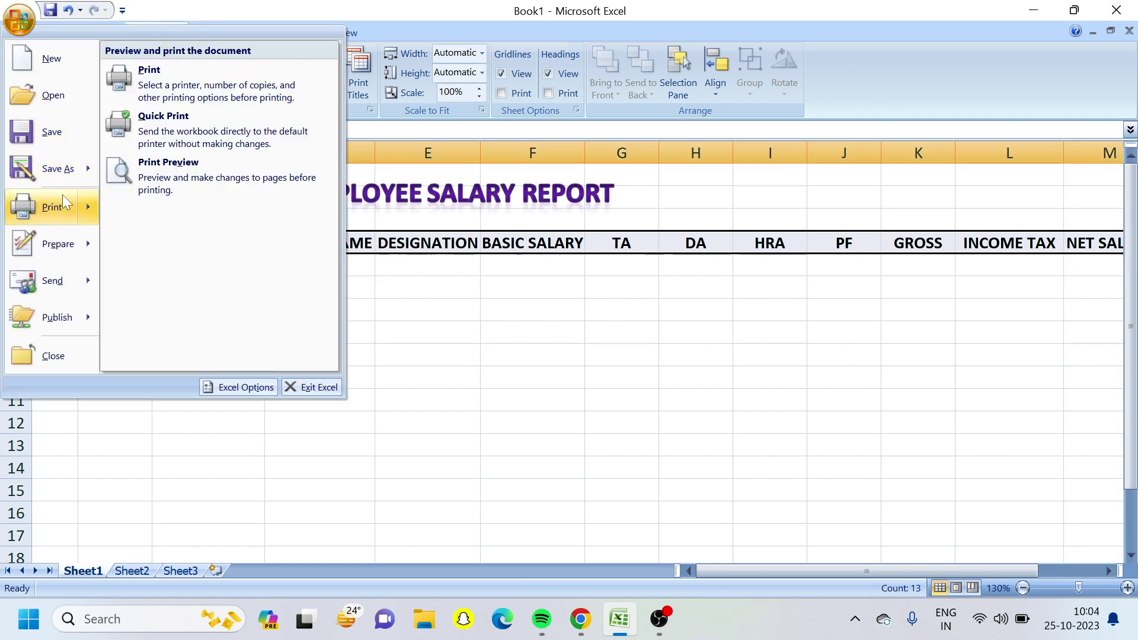
pyautogui.click(187, 183)
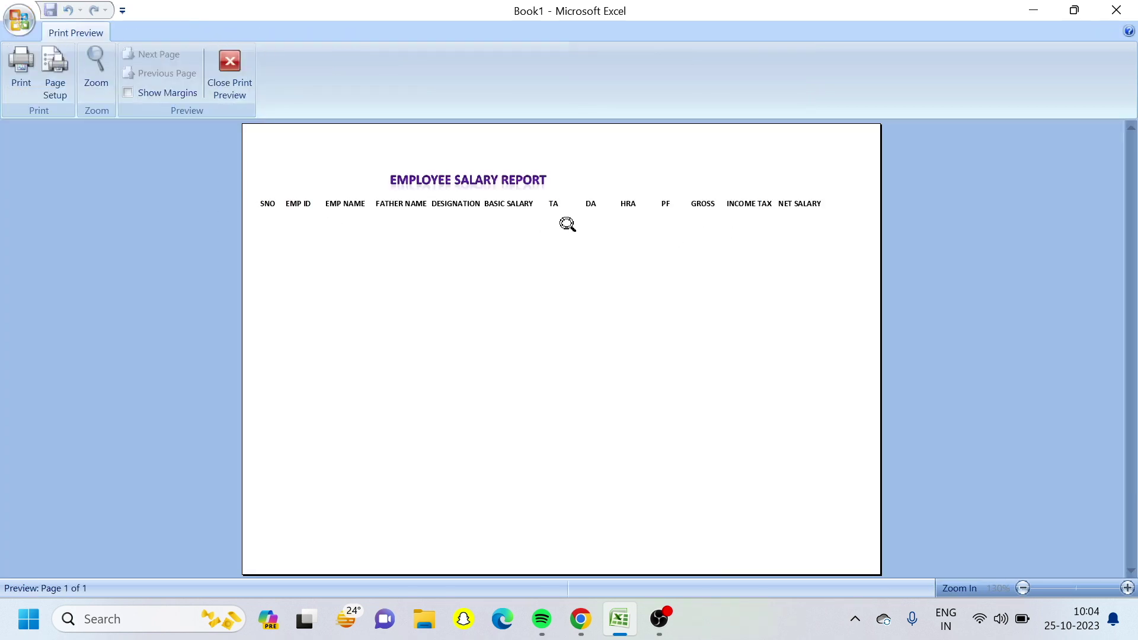
pyautogui.click(243, 76)
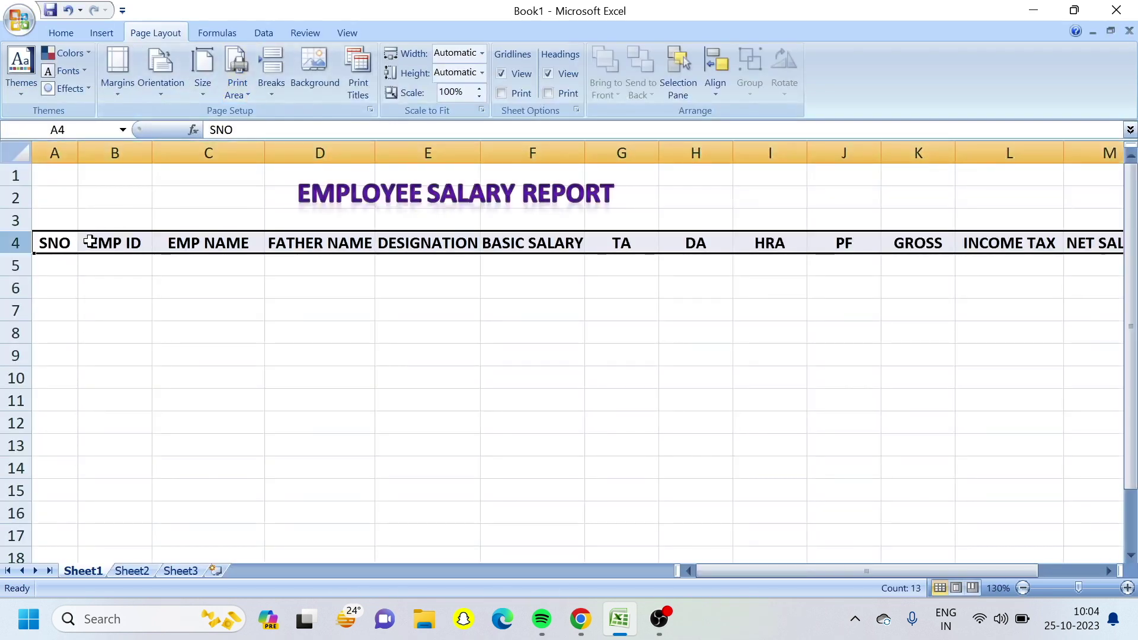
# Fill serial numbers 1 to 5 into A5:A9
pyautogui.click(66, 268)
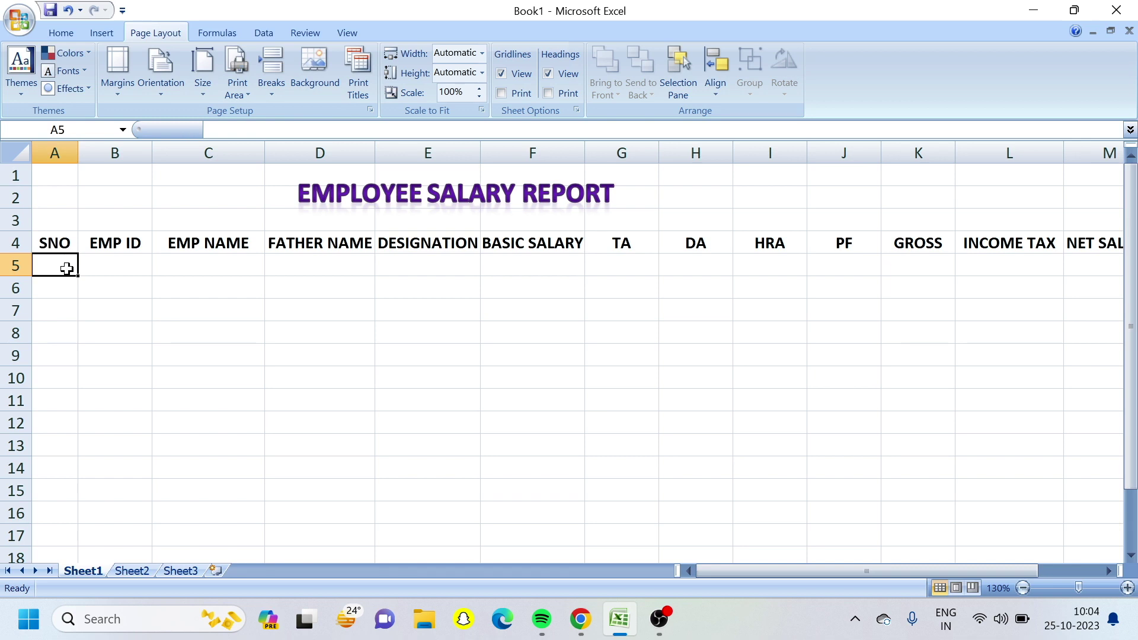
pyautogui.write('1')
pyautogui.moveTo(82, 274); pyautogui.dragTo(75, 375)
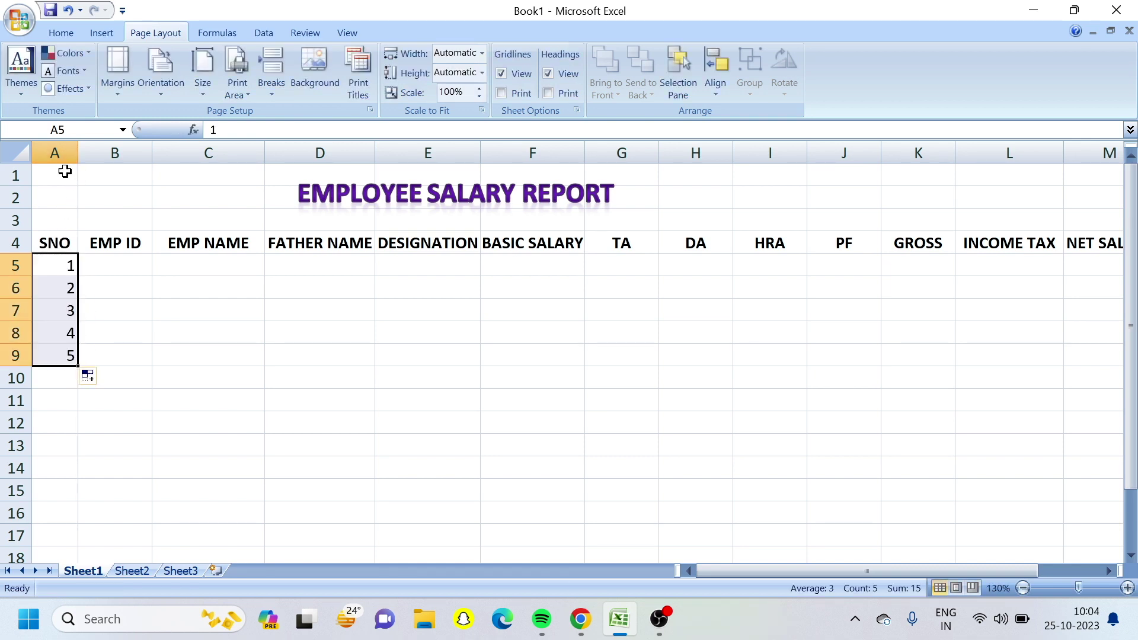
# Centre the A4:M9 table contents and give every cell all borders
pyautogui.moveTo(61, 245); pyautogui.dragTo(1085, 354)
pyautogui.click(61, 33)
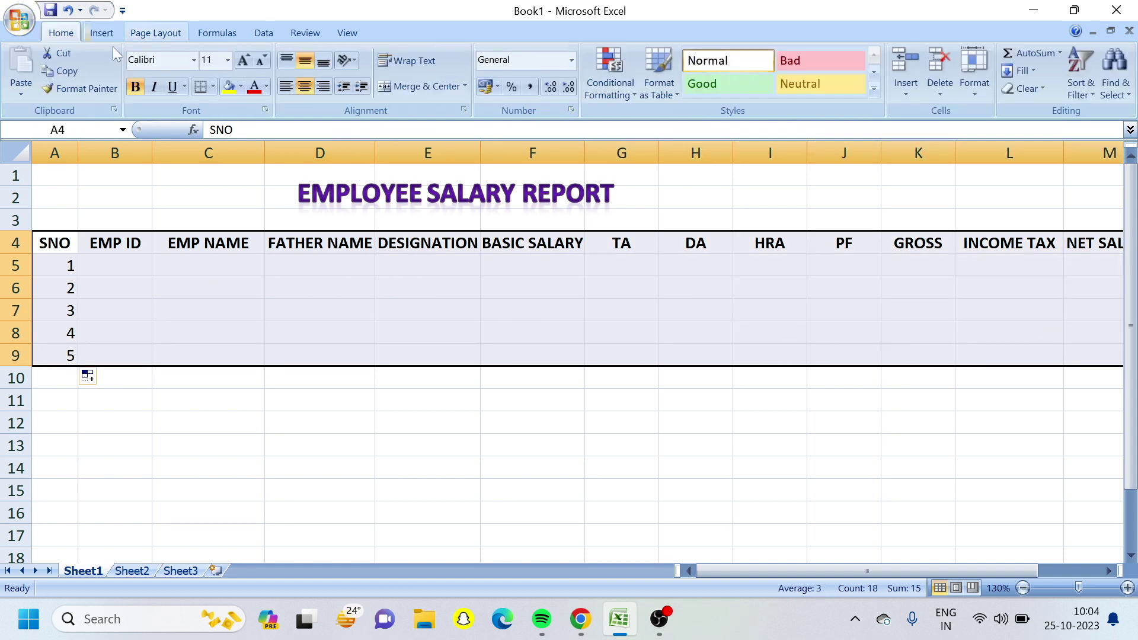
pyautogui.click(311, 87)
pyautogui.click(311, 87)
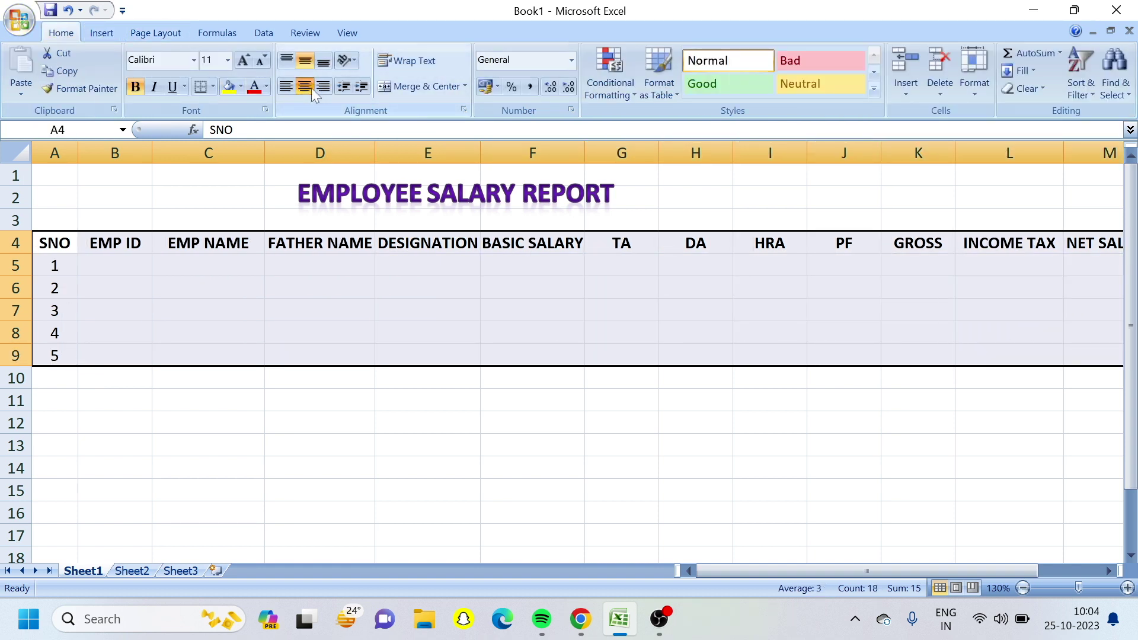
pyautogui.click(213, 87)
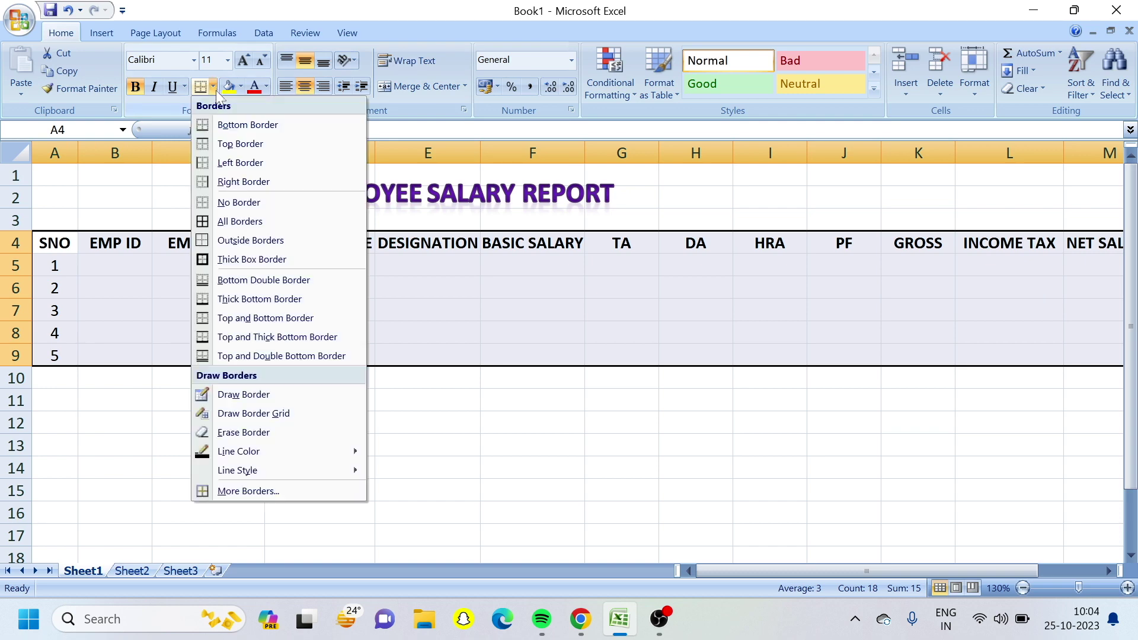
pyautogui.click(223, 228)
# Widen column B and jump from B5 to the end of the column
pyautogui.moveTo(152, 153); pyautogui.dragTo(127, 272)
pyautogui.click(127, 273)
pyautogui.press('End')
pyautogui.press('Down')
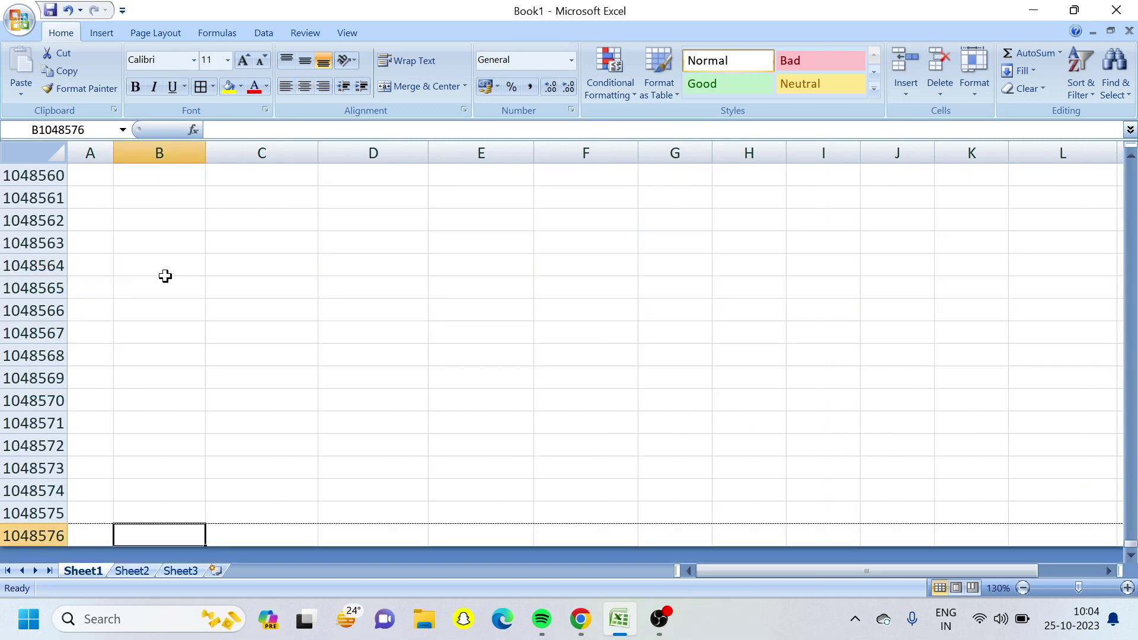
# Enter employee ID 123001 in B5 and fill the series down to 123005 in B9
pyautogui.press('End')
pyautogui.press('Up')
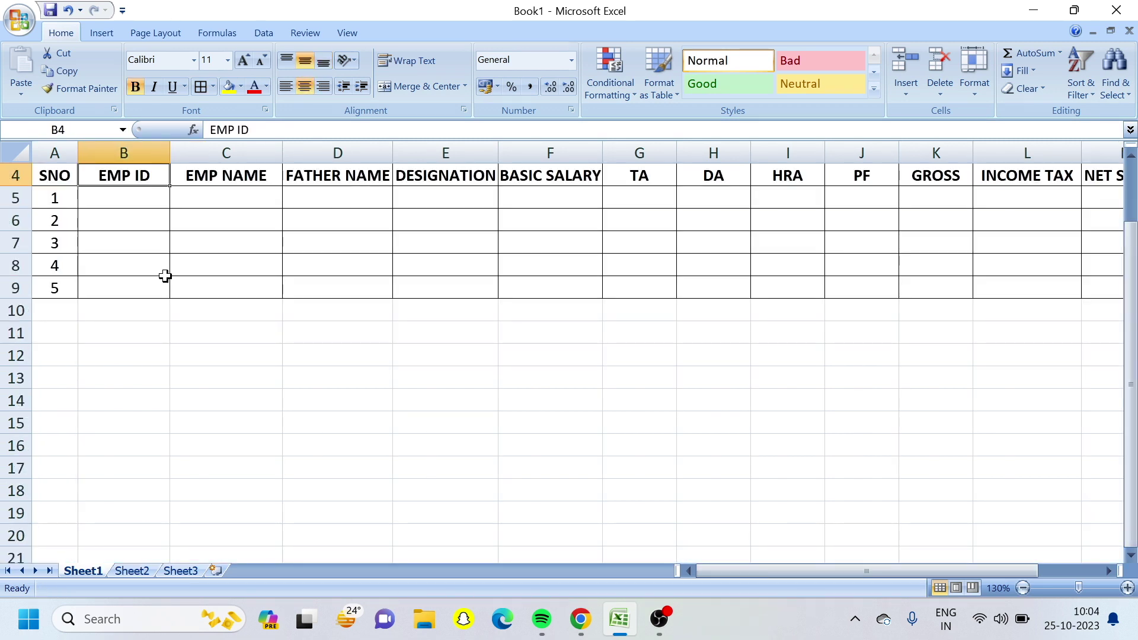
pyautogui.press('Down')
pyautogui.write('123004')
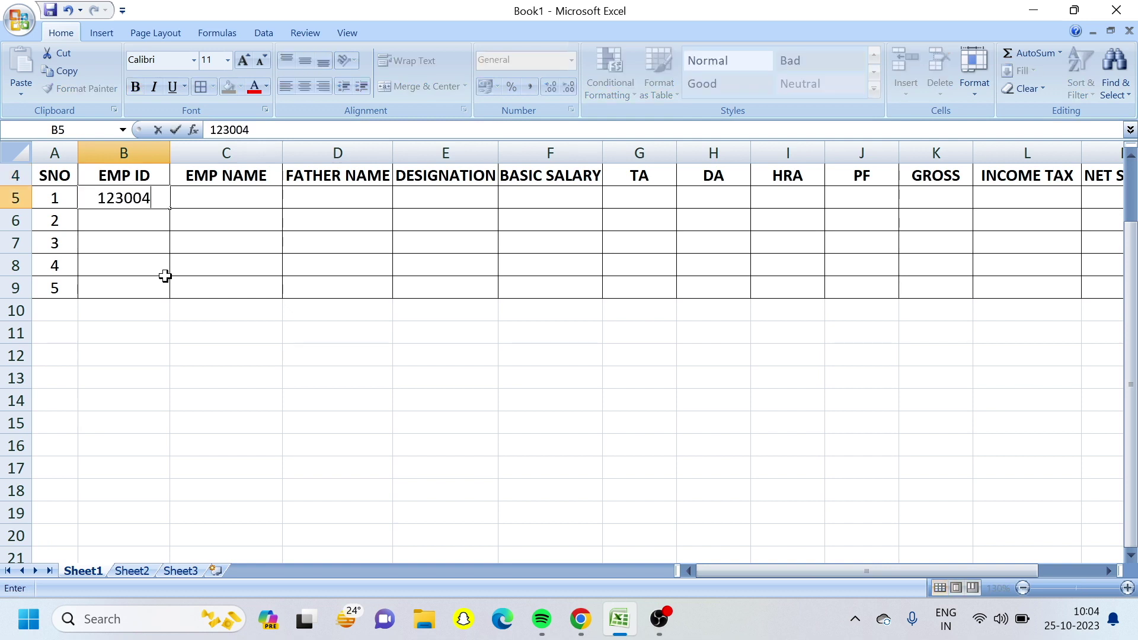
pyautogui.press('BackSpace')
pyautogui.write('1')
pyautogui.press('Return')
pyautogui.click(146, 202)
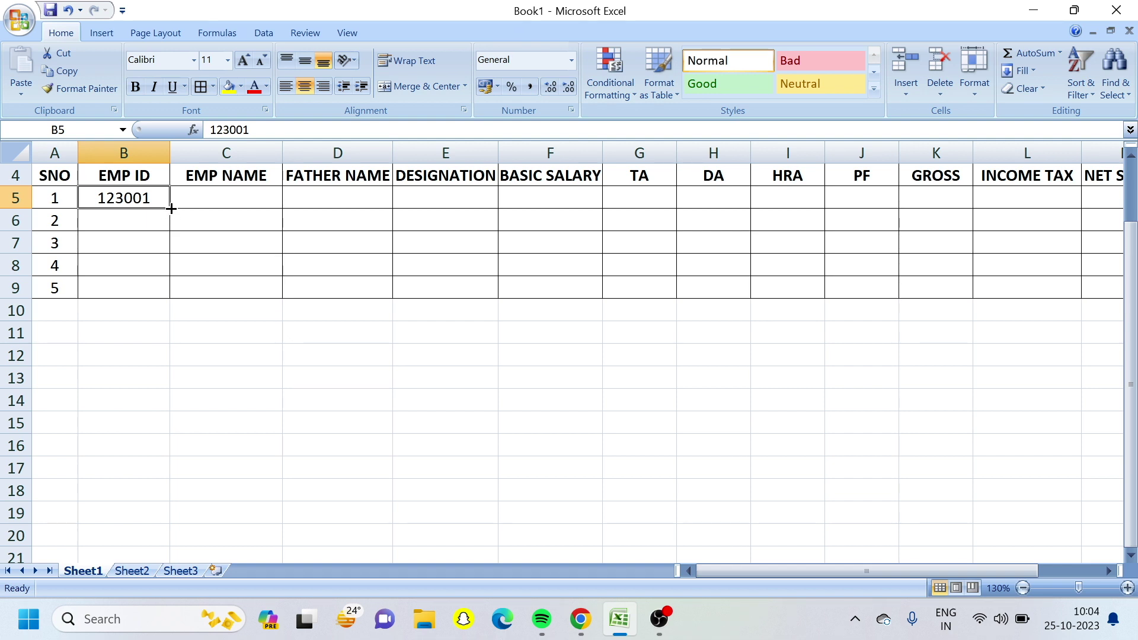
pyautogui.moveTo(171, 209); pyautogui.dragTo(169, 297)
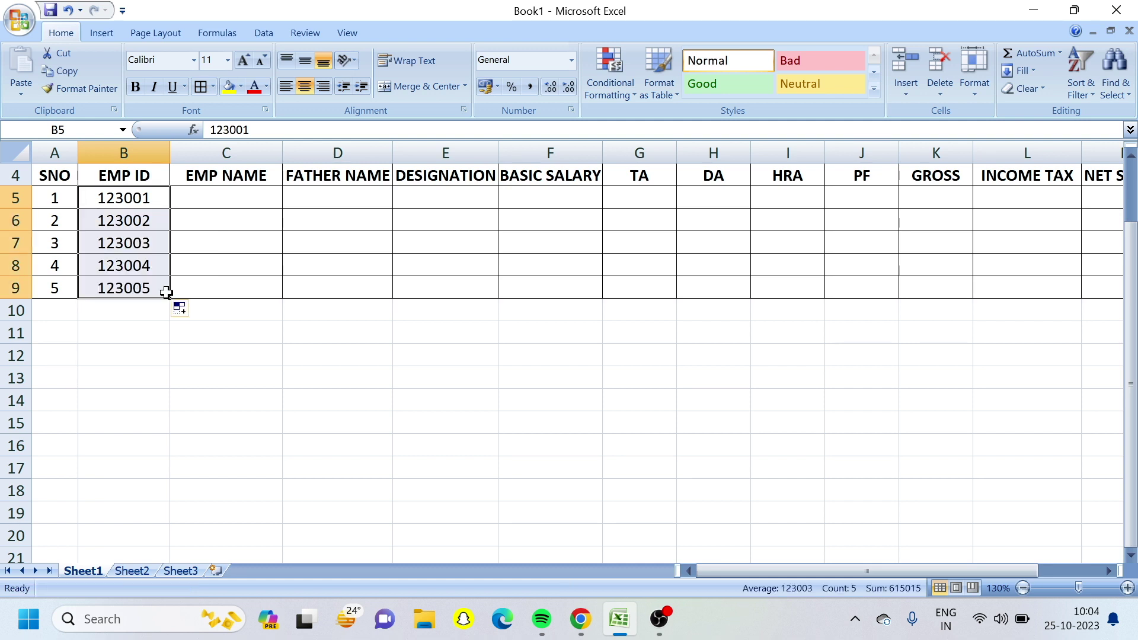
# Enter placeholders XXXX, XXX and XXXX in C5:E5
pyautogui.click(214, 196)
pyautogui.write('XXXX')
pyautogui.press('Tab')
pyautogui.write('XXX')
pyautogui.press('Tab')
pyautogui.write('XXXX')
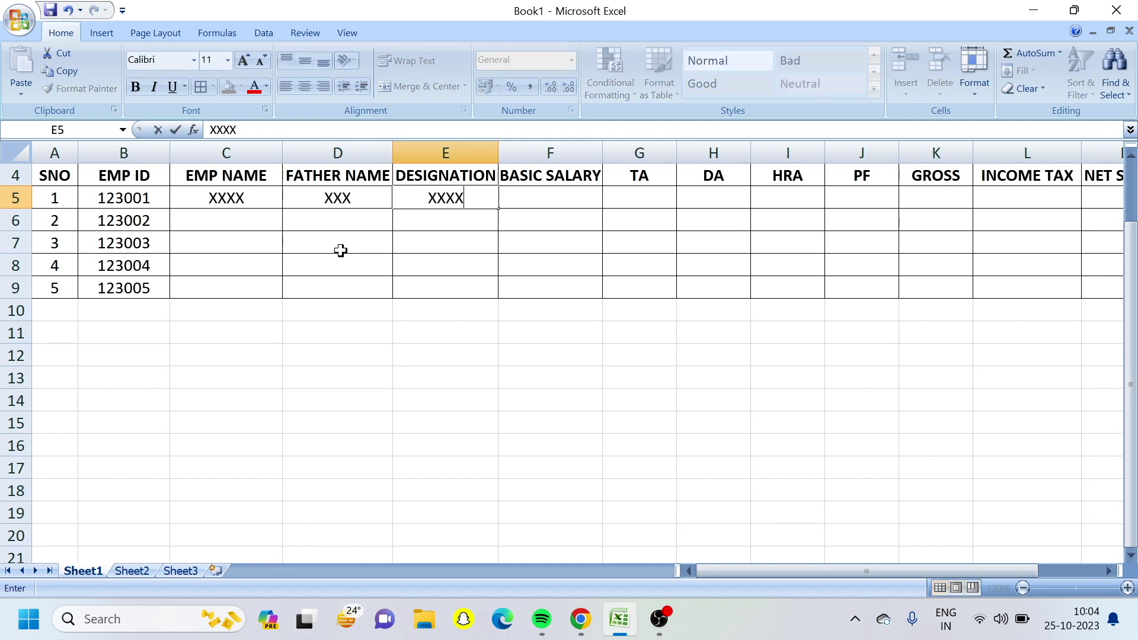
pyautogui.press('Return')
pyautogui.press('Left')
pyautogui.press('Left')
# Copy the row 5 placeholders down through C5:E9 with Ctrl+D
pyautogui.moveTo(261, 203); pyautogui.dragTo(458, 285)
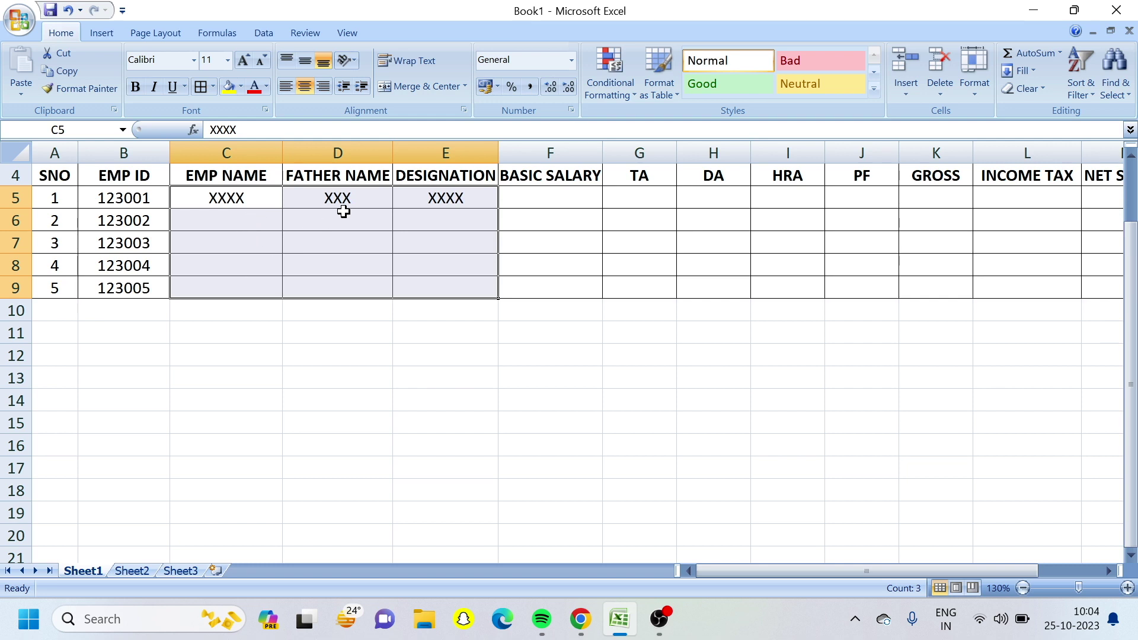
pyautogui.click(1032, 73)
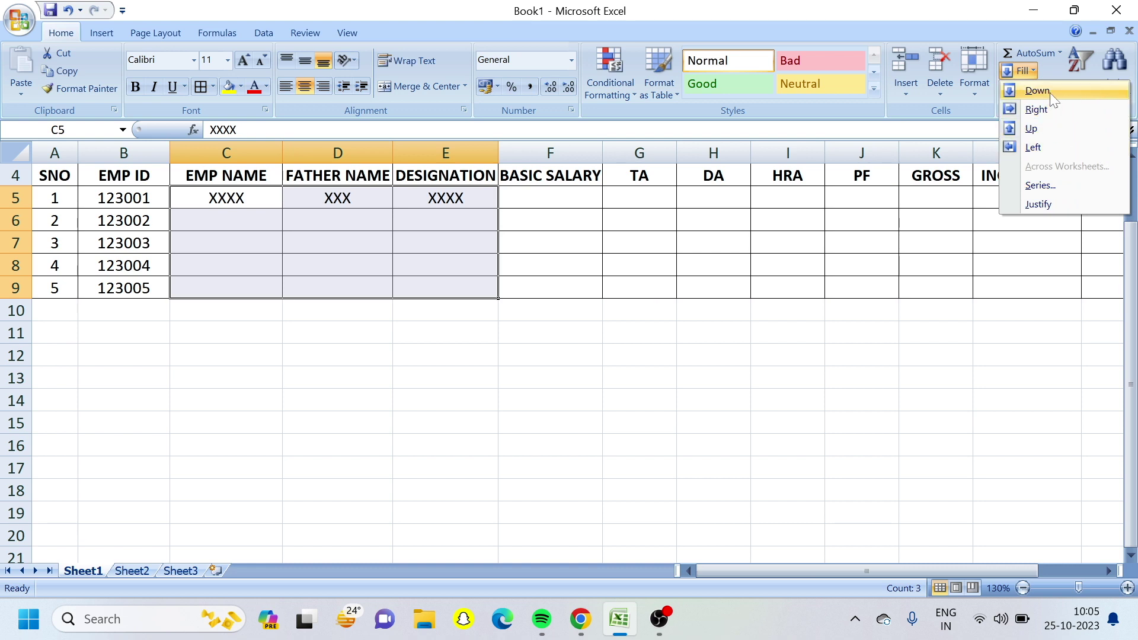
pyautogui.click(464, 291)
pyautogui.moveTo(236, 197); pyautogui.dragTo(431, 287)
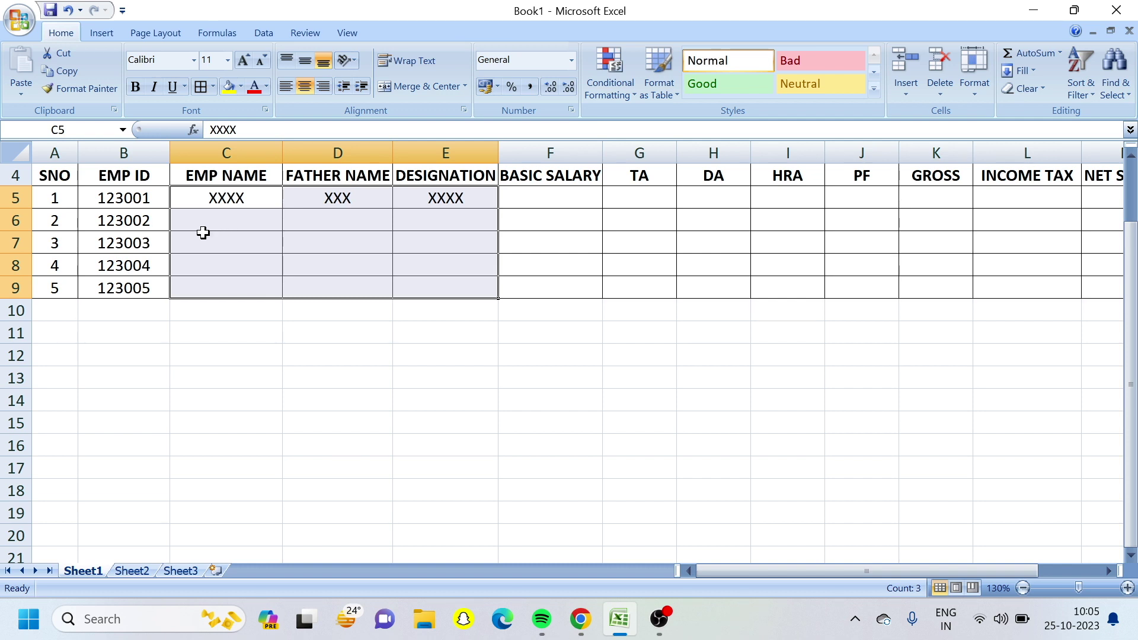
pyautogui.hotkey('ctrl', 'd')
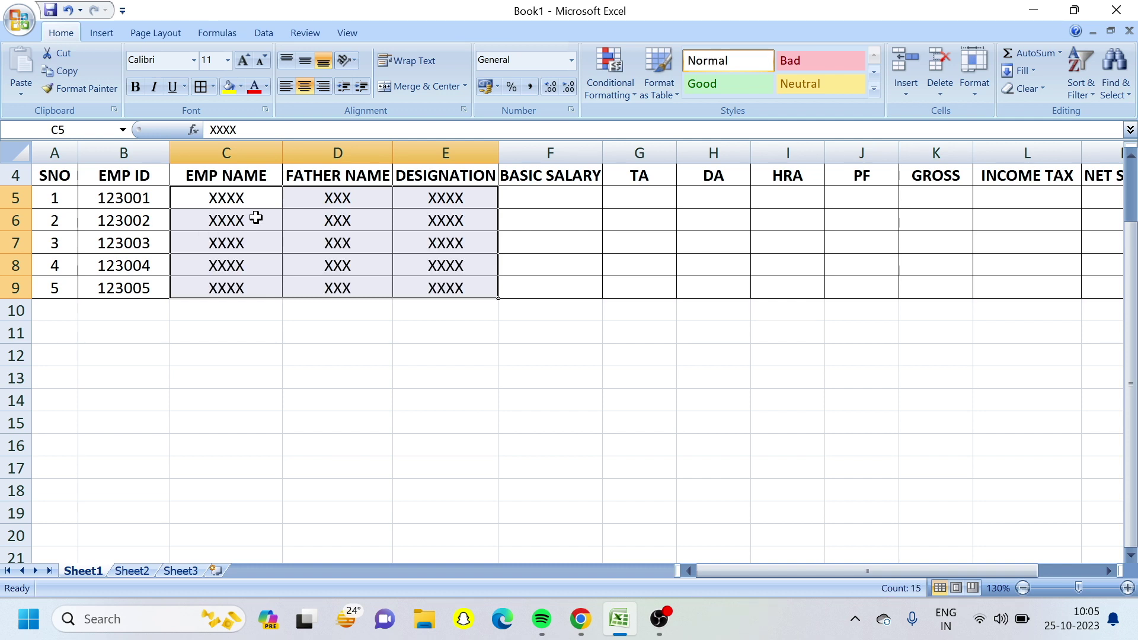
# Enter 25000 as the first basic salary in F5
pyautogui.click(535, 207)
pyautogui.write('325')
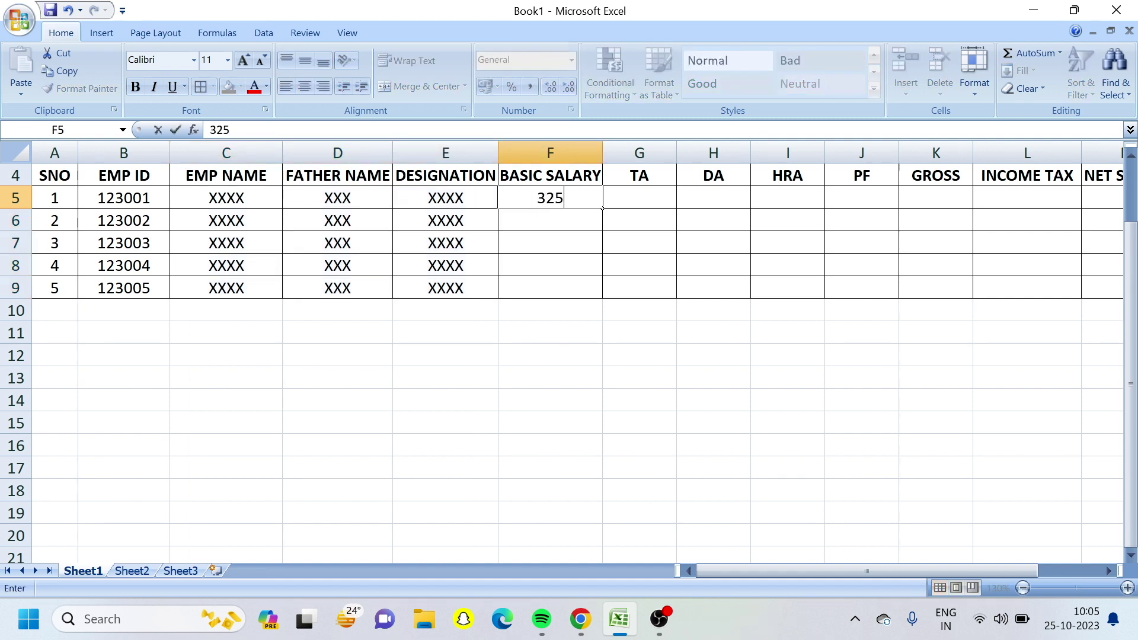
pyautogui.press('BackSpace')
pyautogui.press('BackSpace')
pyautogui.press('BackSpace')
pyautogui.write('25000')
pyautogui.press('Tab')
pyautogui.scroll(1, 560, 220)
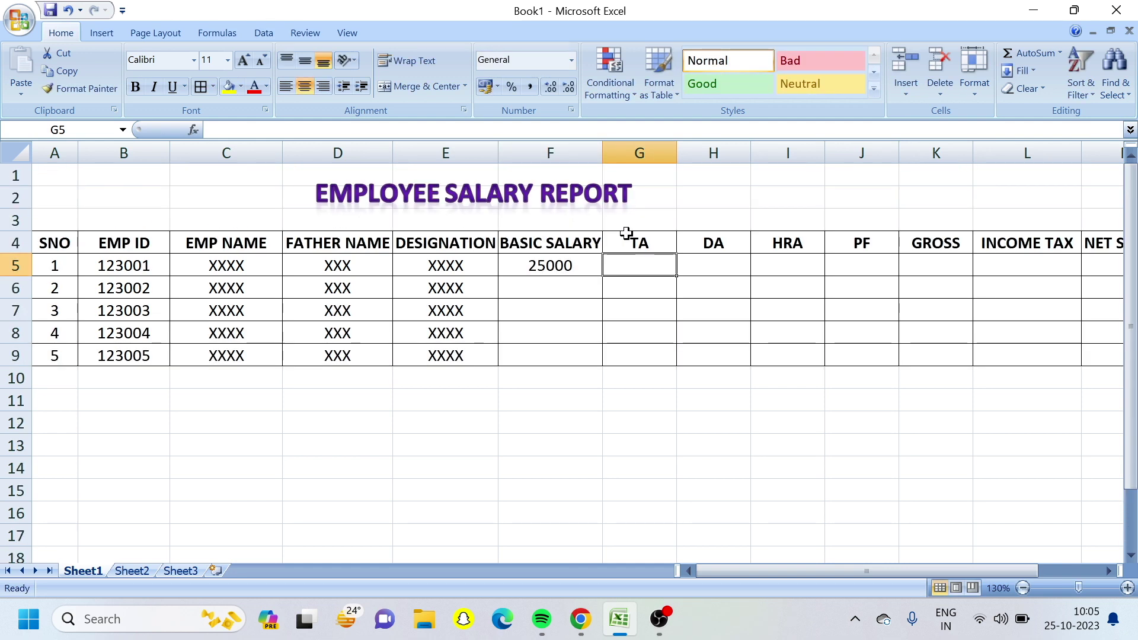
# Give the header row B4:M4 a yellow fill with red text
pyautogui.moveTo(622, 234); pyautogui.dragTo(1032, 246)
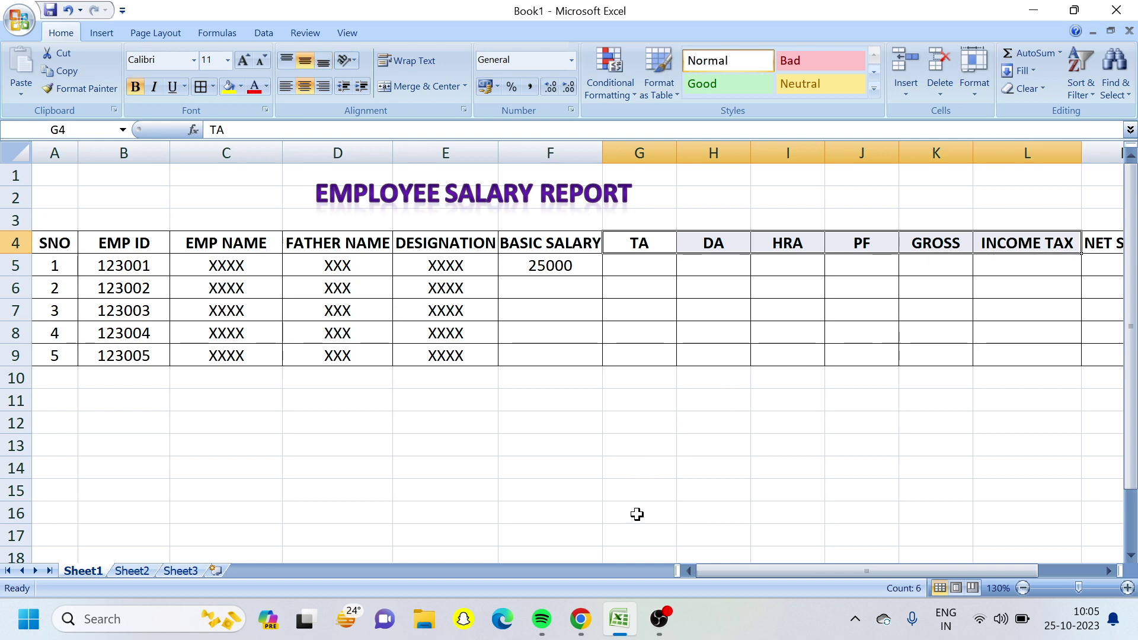
pyautogui.moveTo(762, 571); pyautogui.dragTo(821, 570)
pyautogui.moveTo(960, 240); pyautogui.dragTo(16, 244)
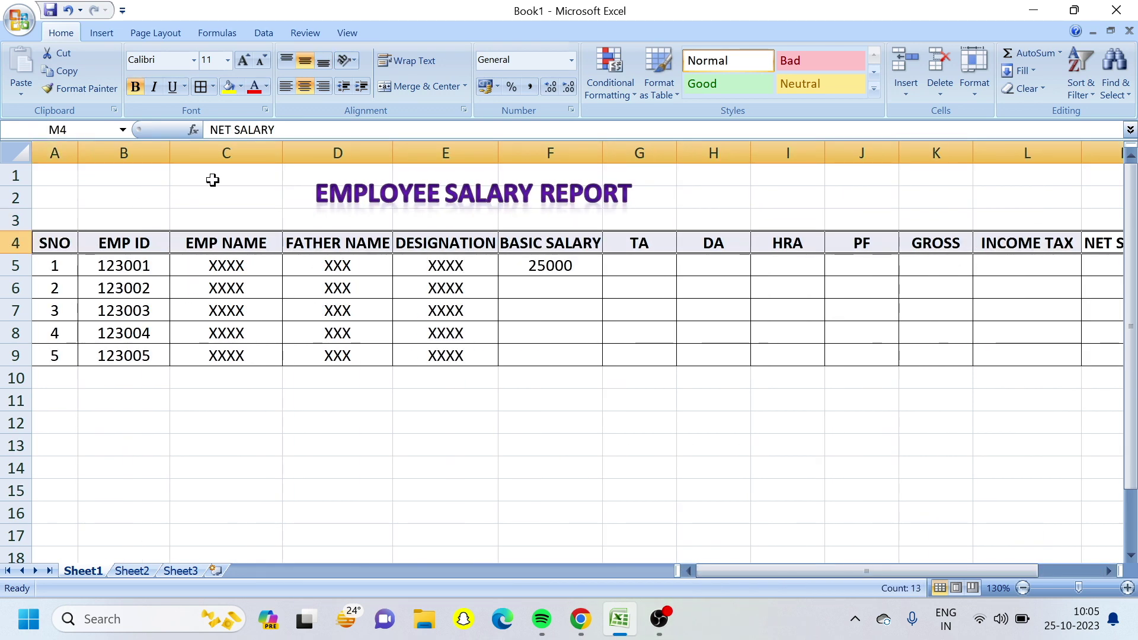
pyautogui.click(230, 89)
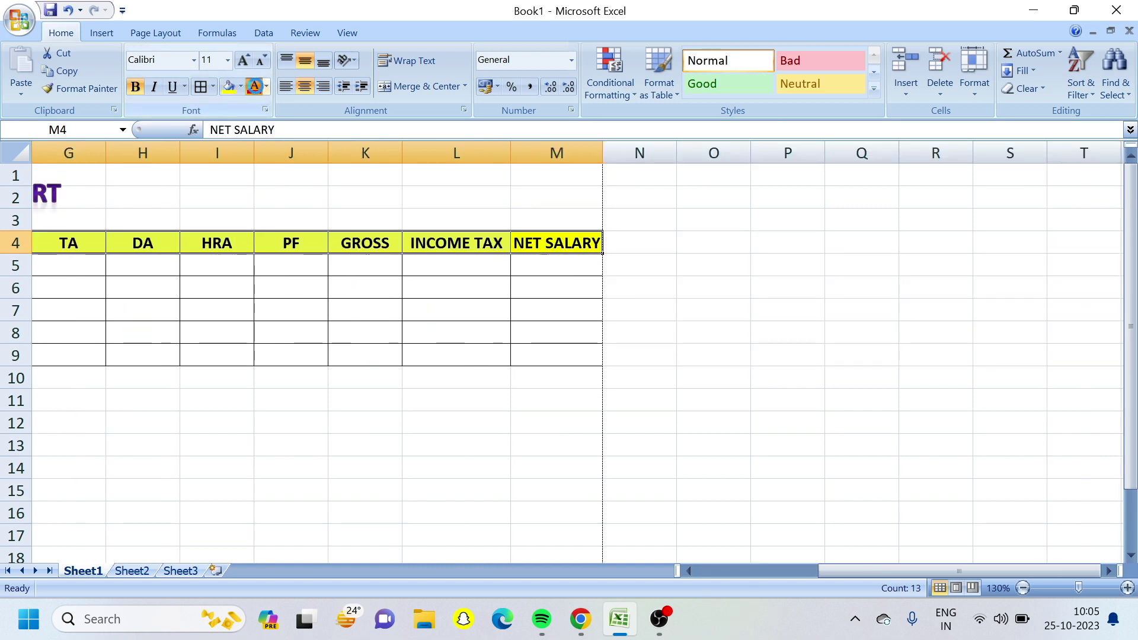
pyautogui.click(254, 88)
pyautogui.moveTo(837, 571); pyautogui.dragTo(817, 581)
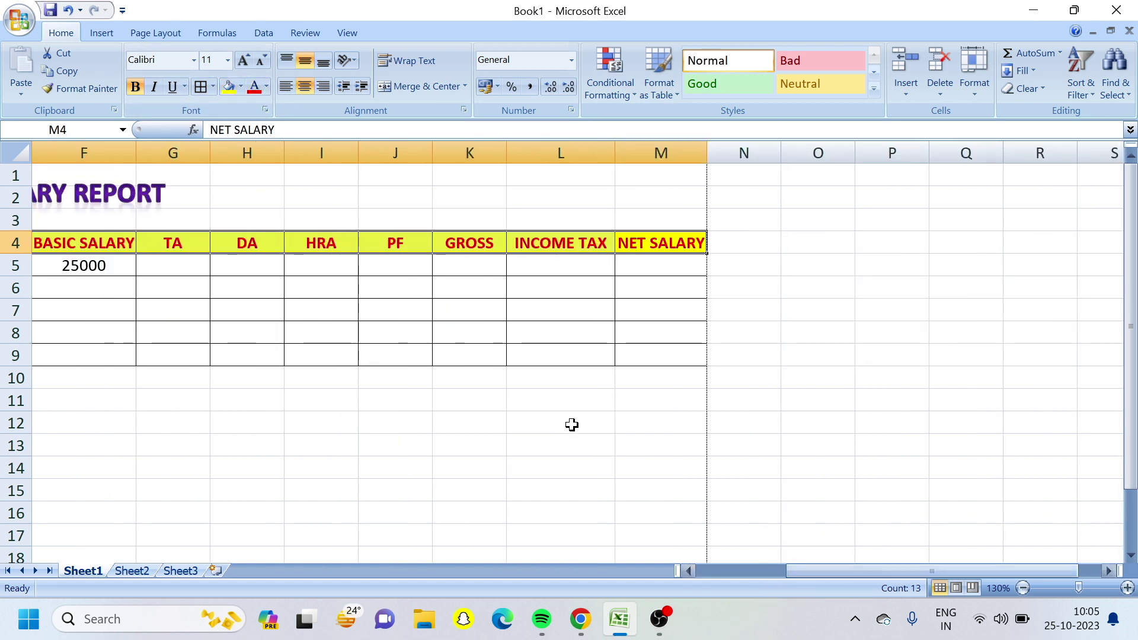
pyautogui.click(184, 261)
pyautogui.click(173, 224)
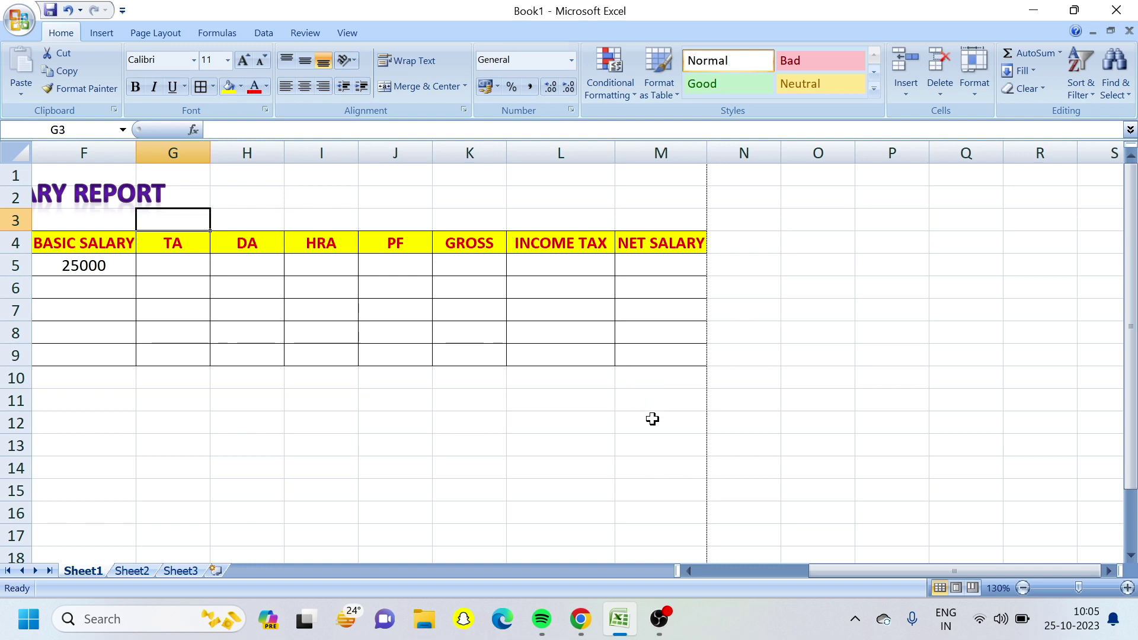
pyautogui.press('Left')
pyautogui.press('Left')
pyautogui.press('Left')
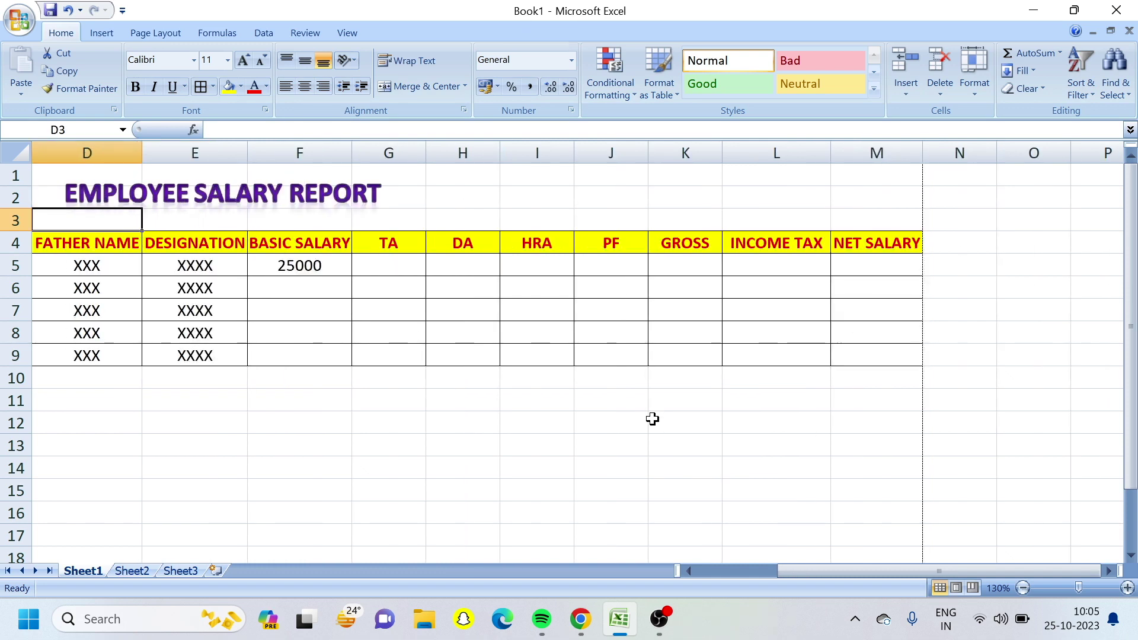
pyautogui.press('Right')
pyautogui.press('Right')
pyautogui.press('Right')
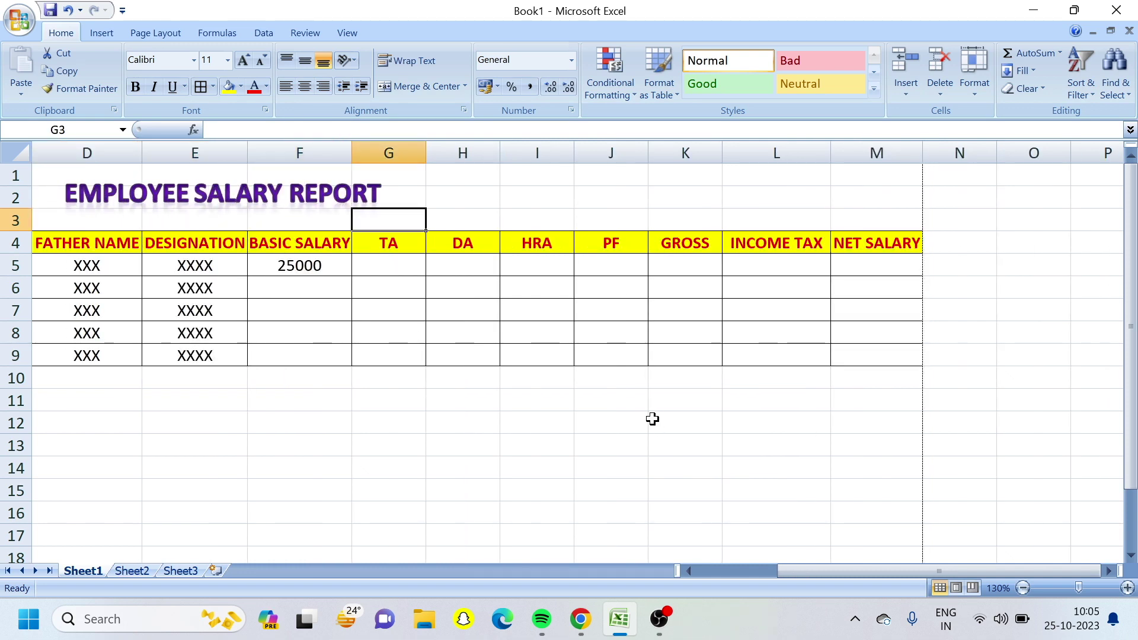
# Rename the TA and DA headers to TA(8%) and DA(15%)
pyautogui.press('Down')
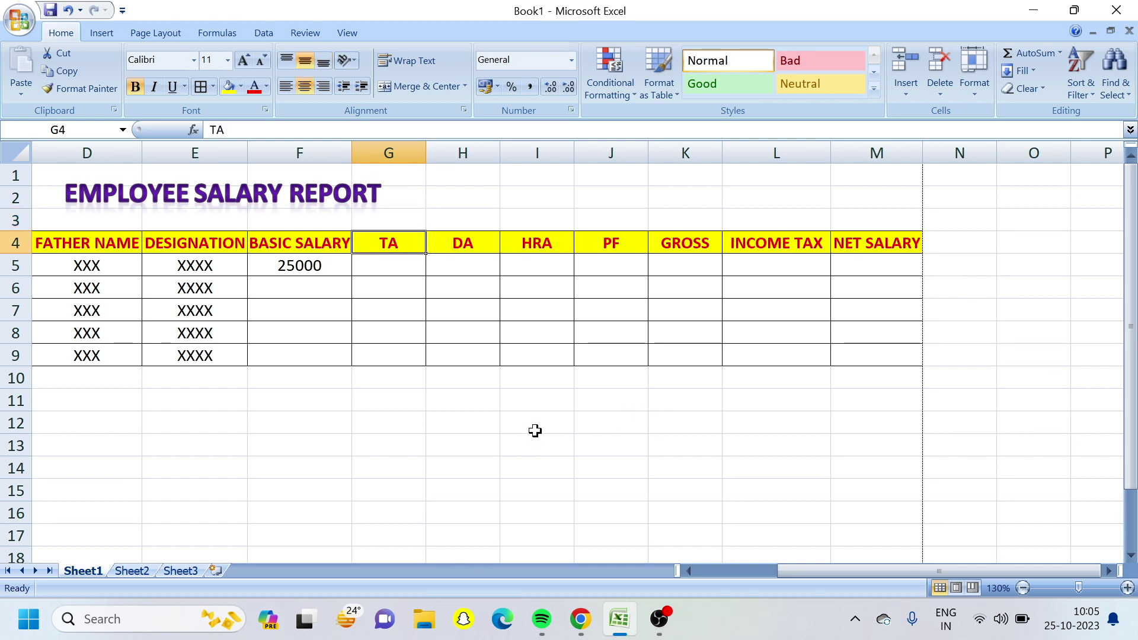
pyautogui.press('XF86AudioRaiseVolume')
pyautogui.press('F2')
pyautogui.write('(')
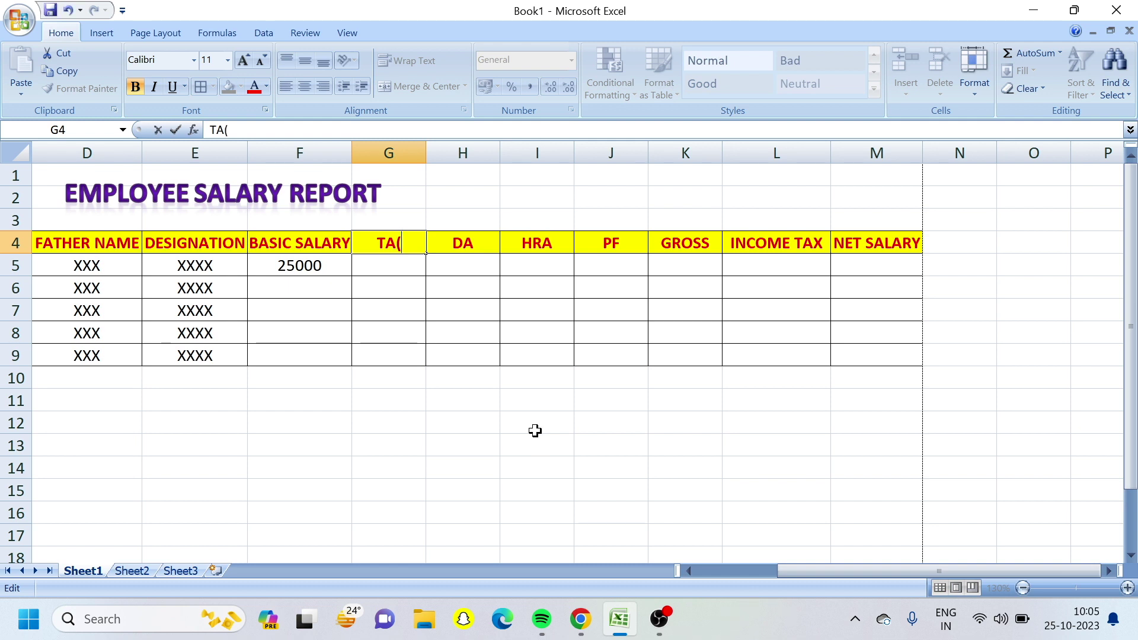
pyautogui.write('8%)')
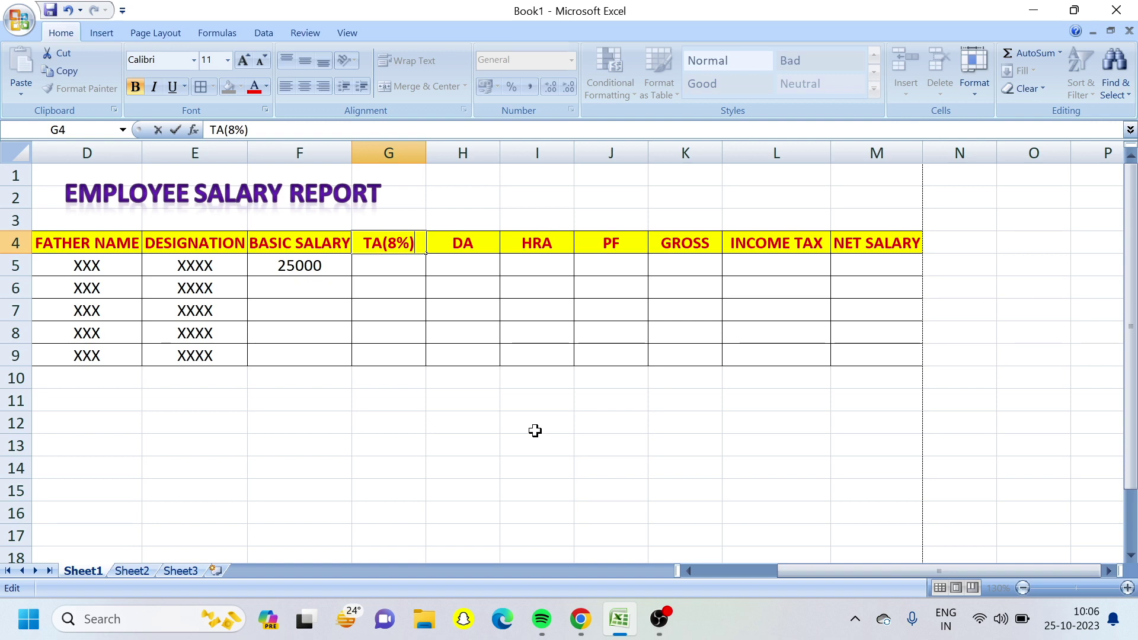
pyautogui.press('Return')
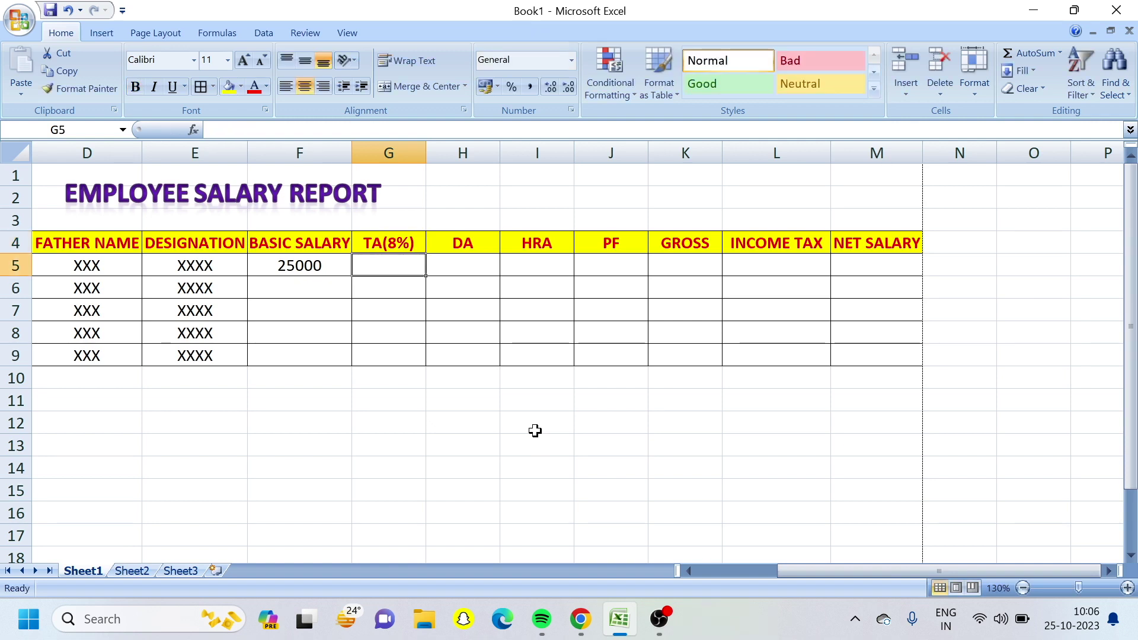
pyautogui.press('Up')
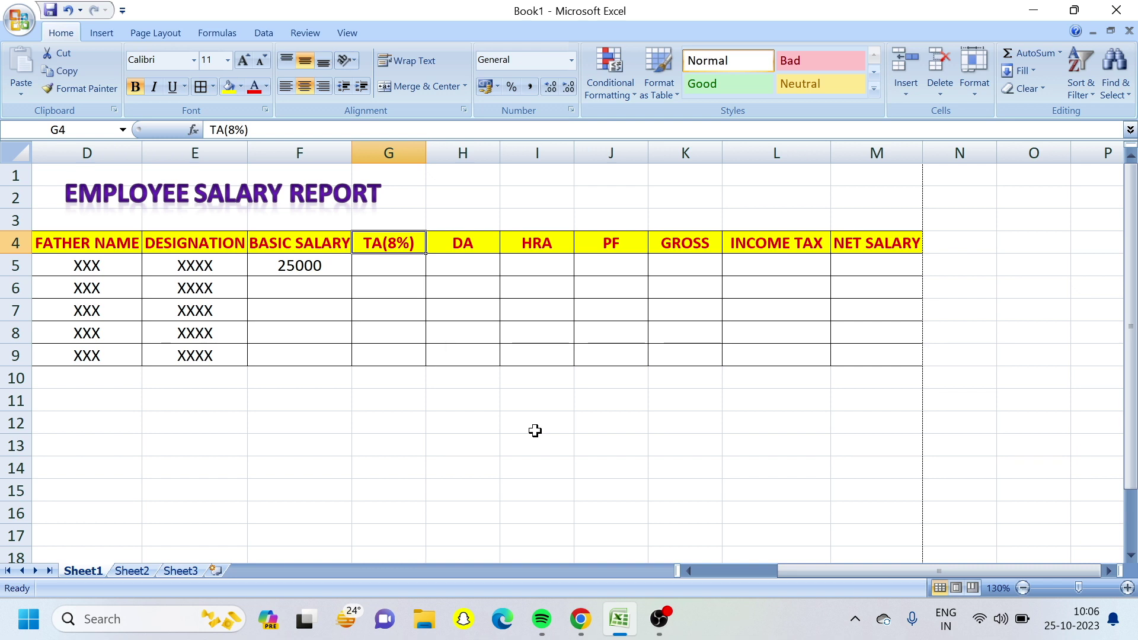
pyautogui.press('Right')
pyautogui.press('F2')
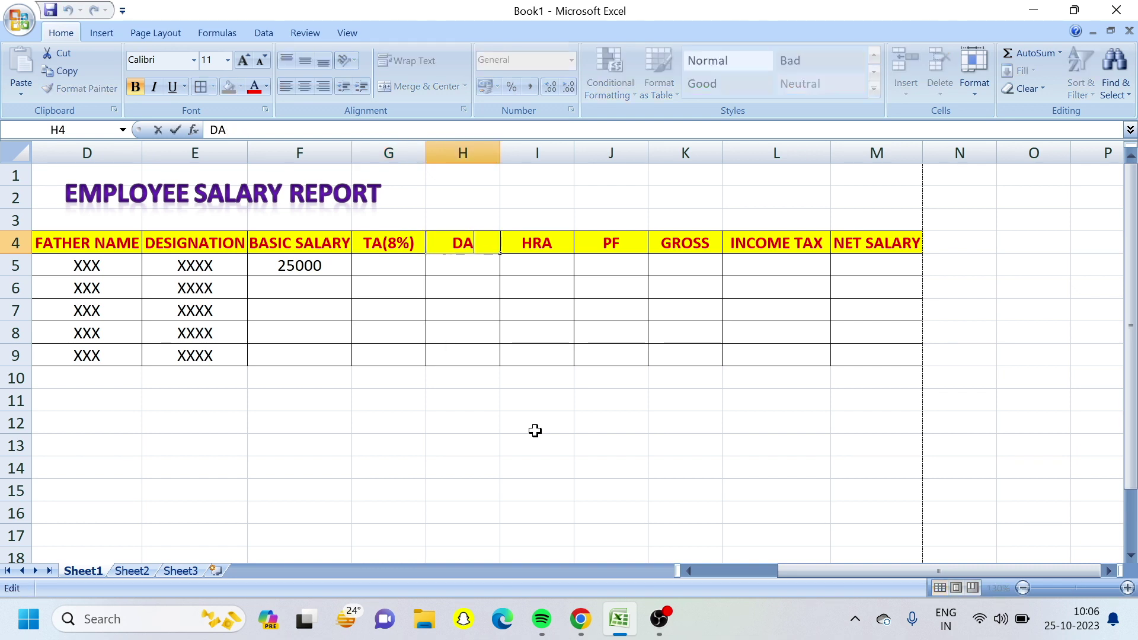
pyautogui.write('(')
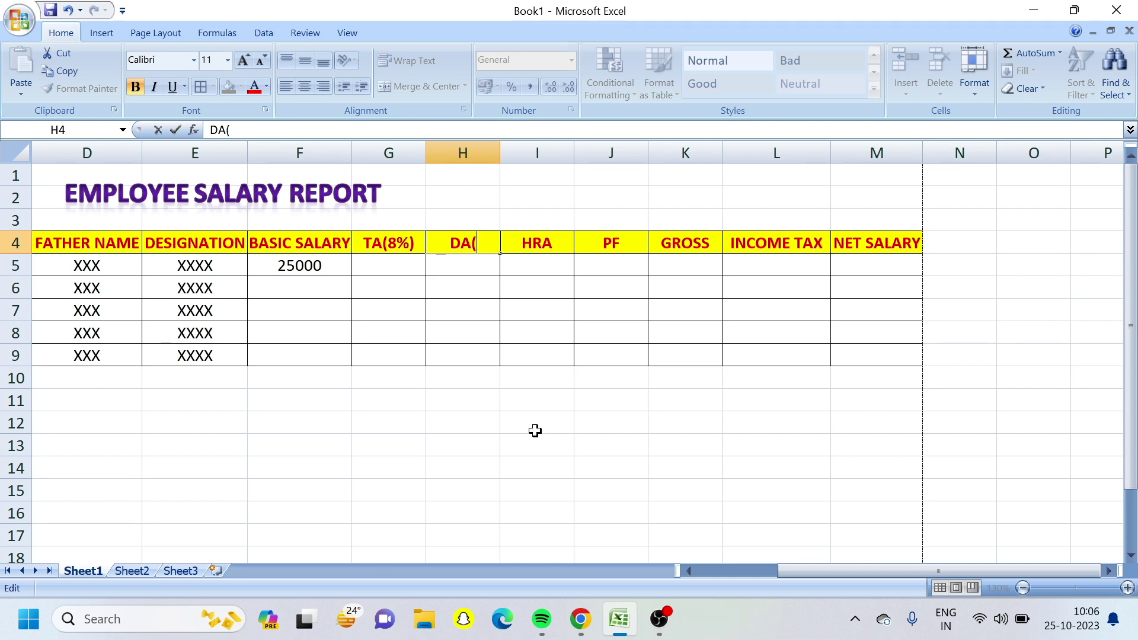
pyautogui.write('15')
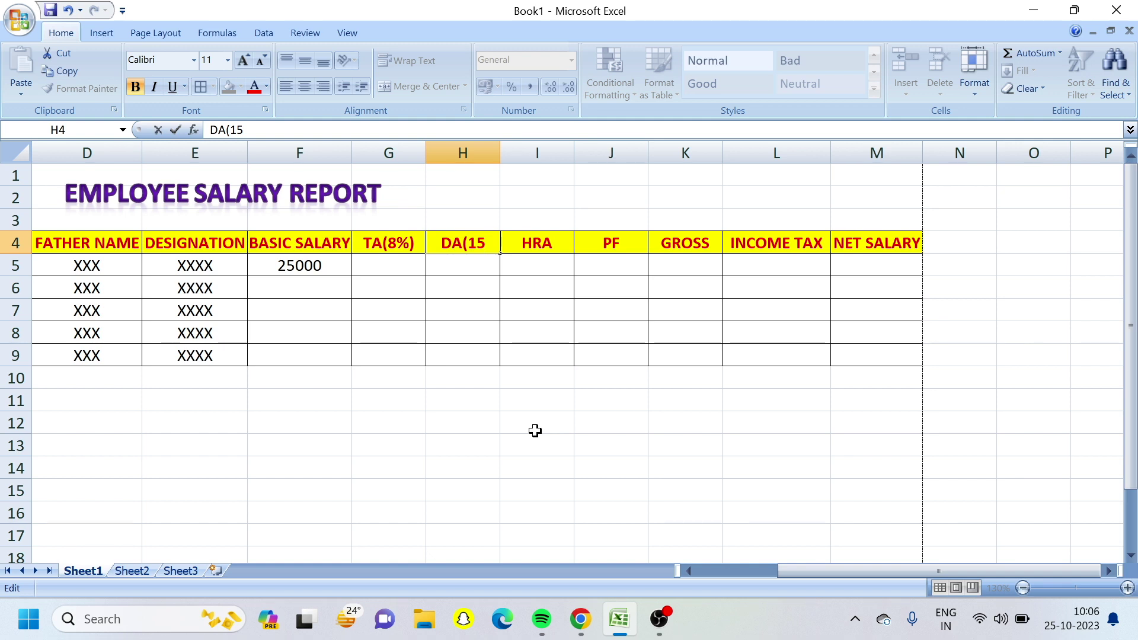
pyautogui.write('%)')
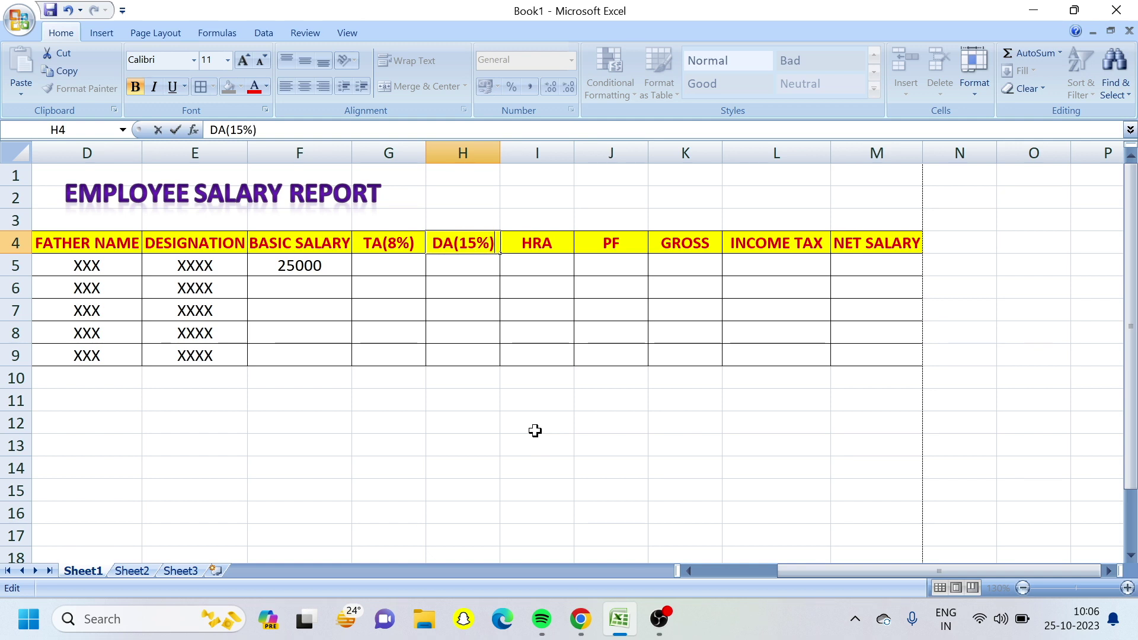
pyautogui.press('Return')
pyautogui.press('Up')
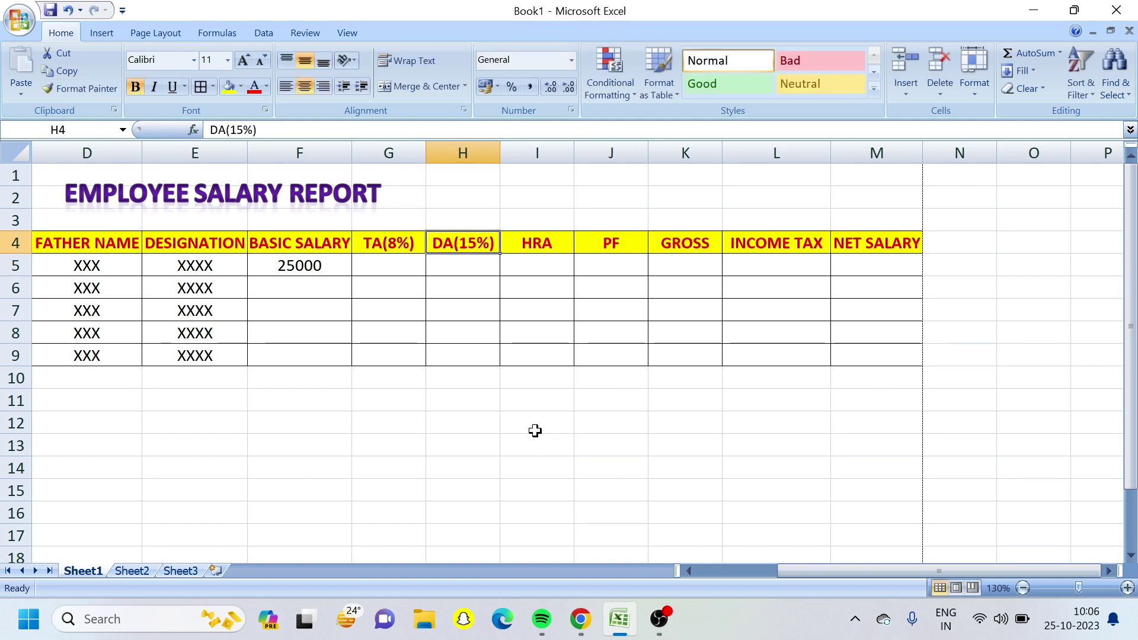
# Rename the HRA and PF headers to HRA(25%) and PF(5%)
pyautogui.press('Right')
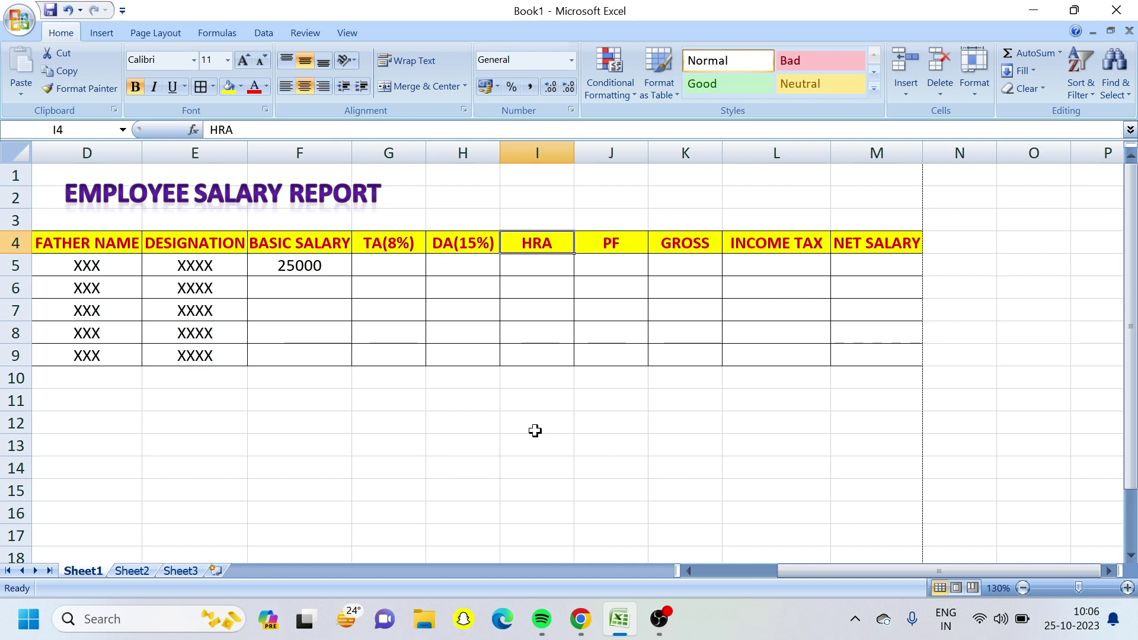
pyautogui.press('F2')
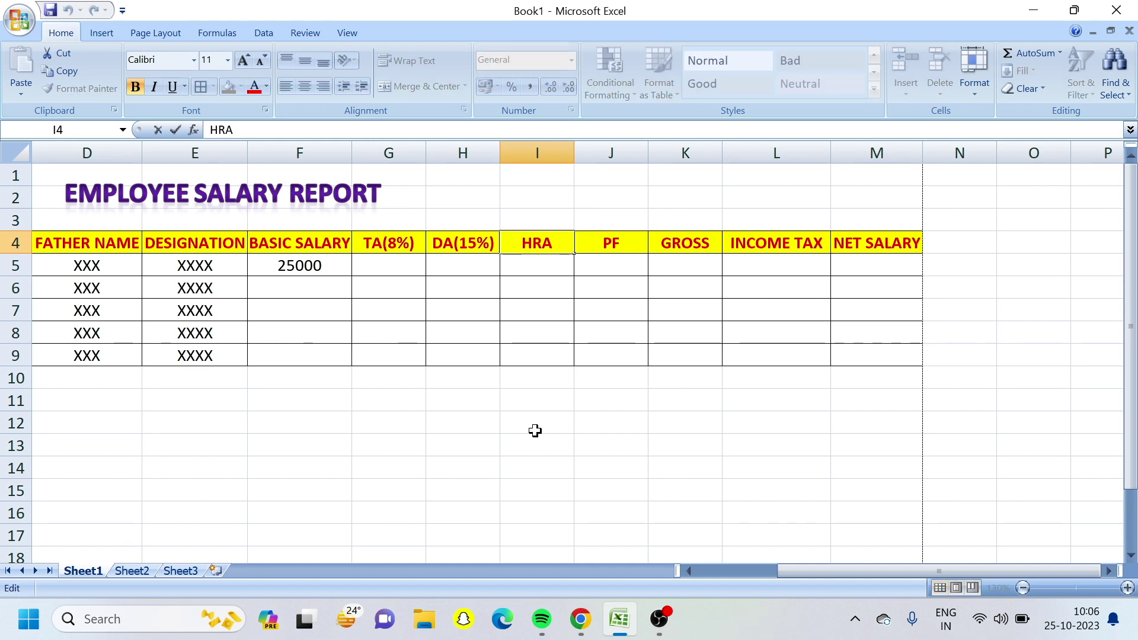
pyautogui.write('(25')
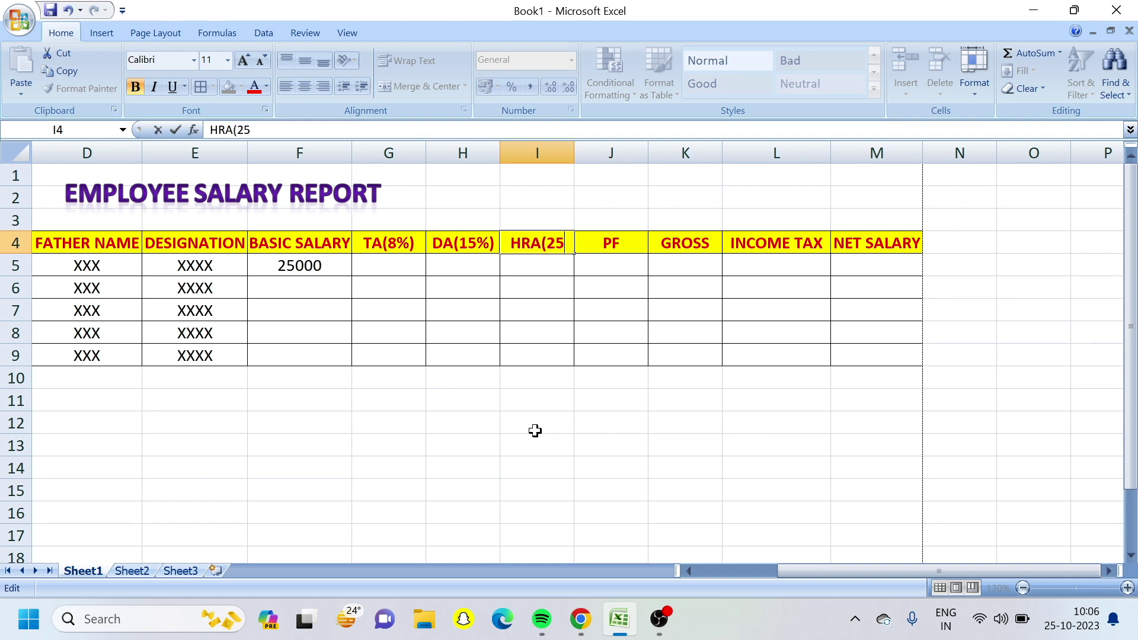
pyautogui.write('%)')
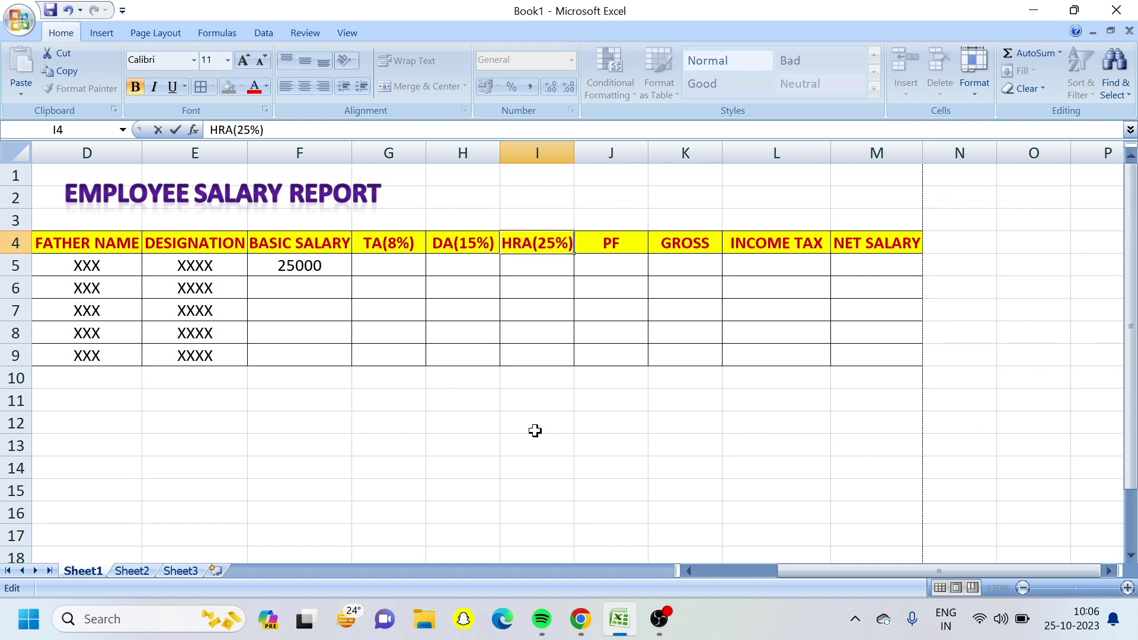
pyautogui.press('Return')
pyautogui.press('Up')
pyautogui.press('Right')
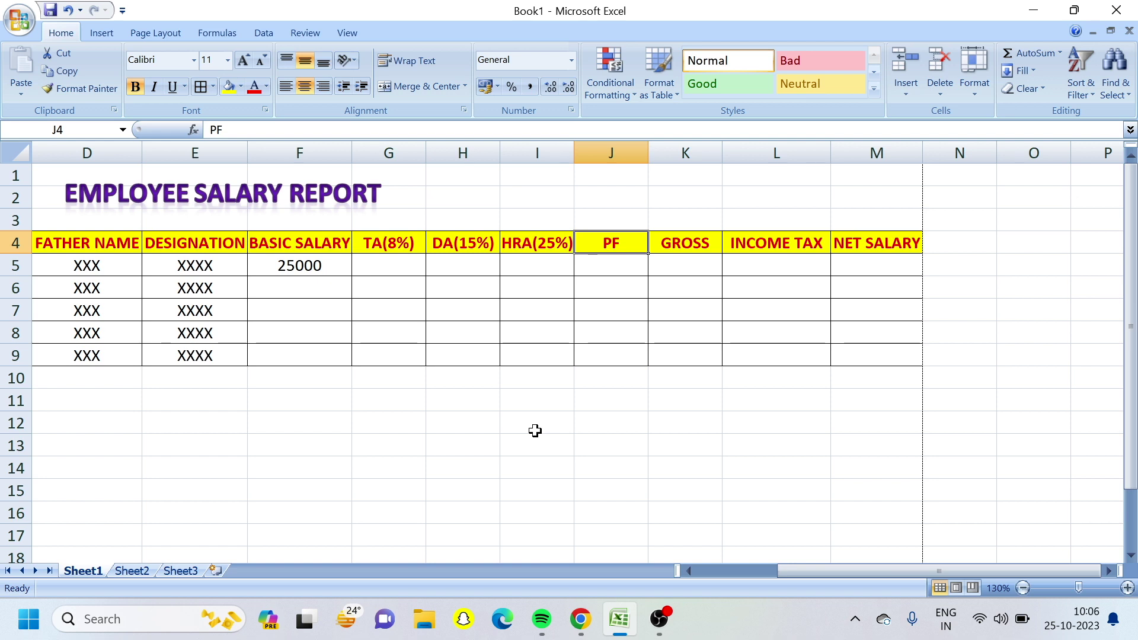
pyautogui.press('F2')
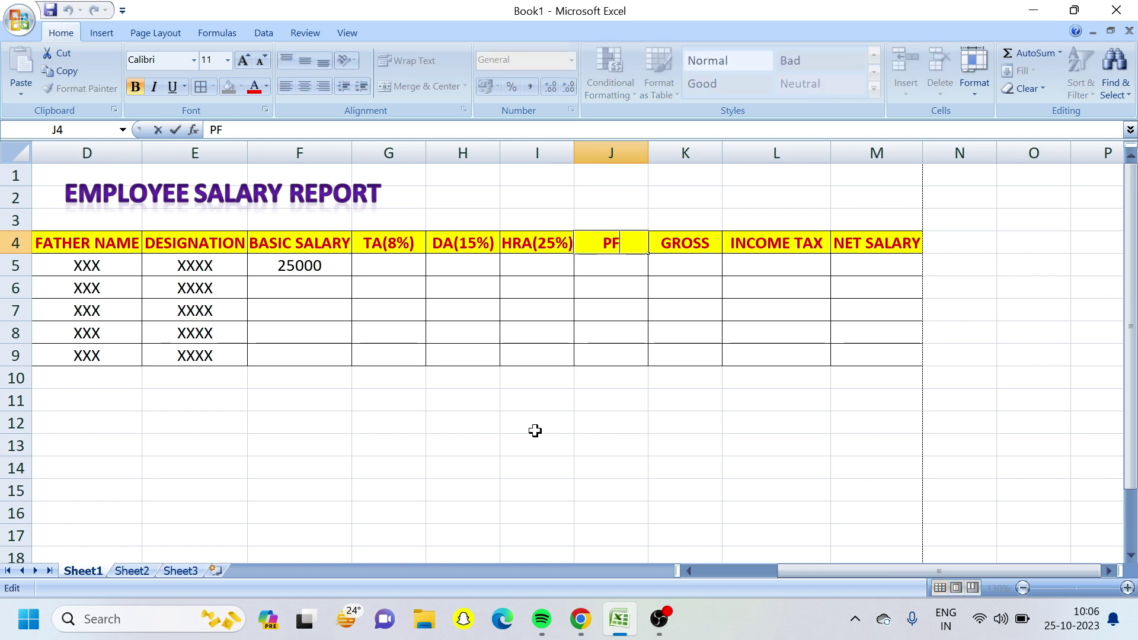
pyautogui.write('(5%)')
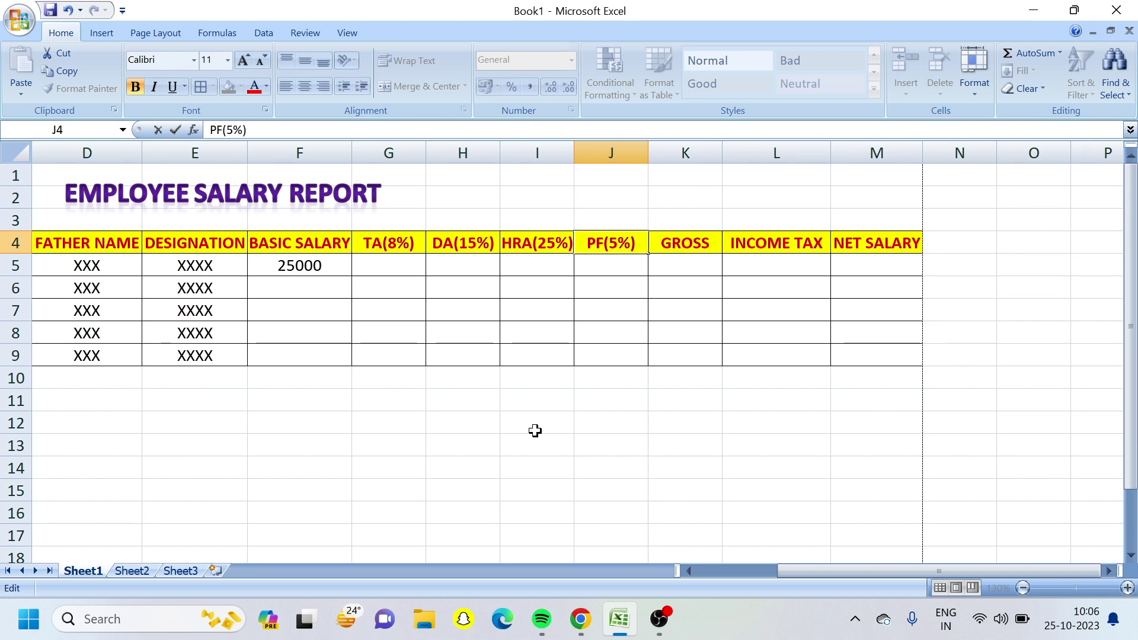
pyautogui.press('Return')
pyautogui.press('Up')
pyautogui.press('Right')
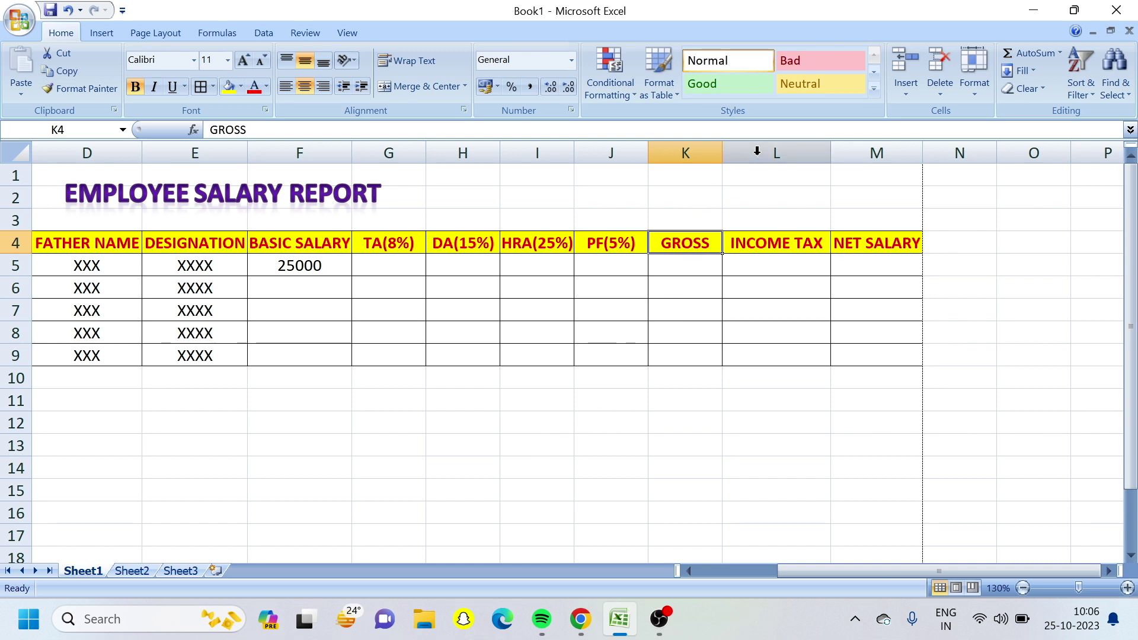
# Widen columns K, J, I, H and G to fit the GROSS, PF(5%), HRA(25%), DA(15%) and TA(8%) headers
pyautogui.moveTo(723, 147); pyautogui.dragTo(753, 149)
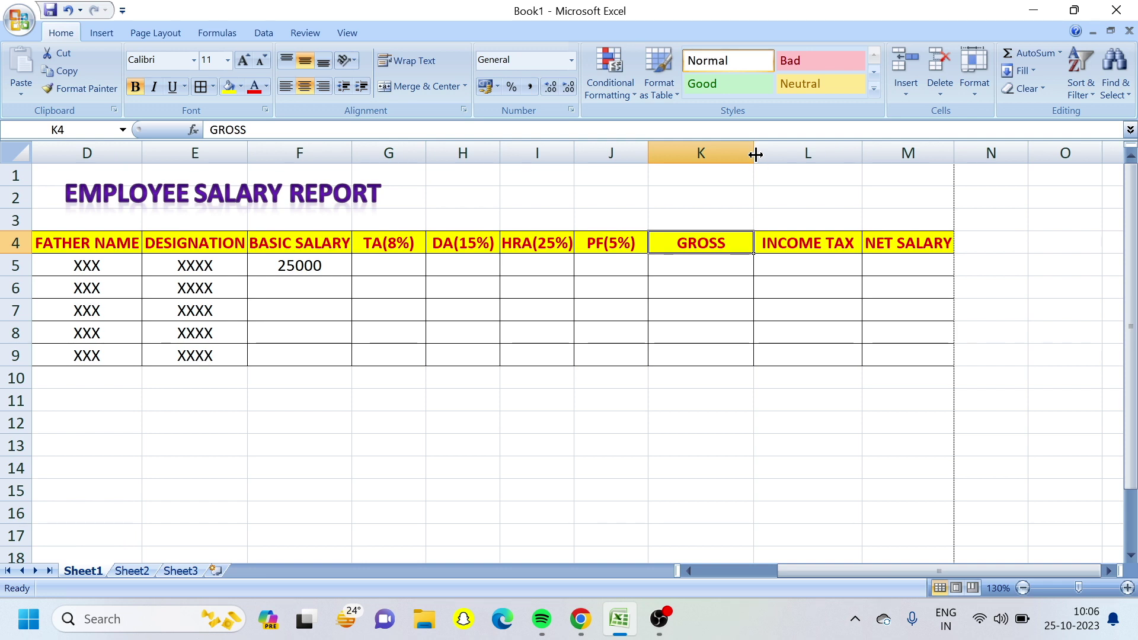
pyautogui.moveTo(647, 152); pyautogui.dragTo(657, 152)
pyautogui.moveTo(574, 152); pyautogui.dragTo(590, 151)
pyautogui.moveTo(498, 152); pyautogui.dragTo(524, 152)
pyautogui.moveTo(425, 152); pyautogui.dragTo(442, 151)
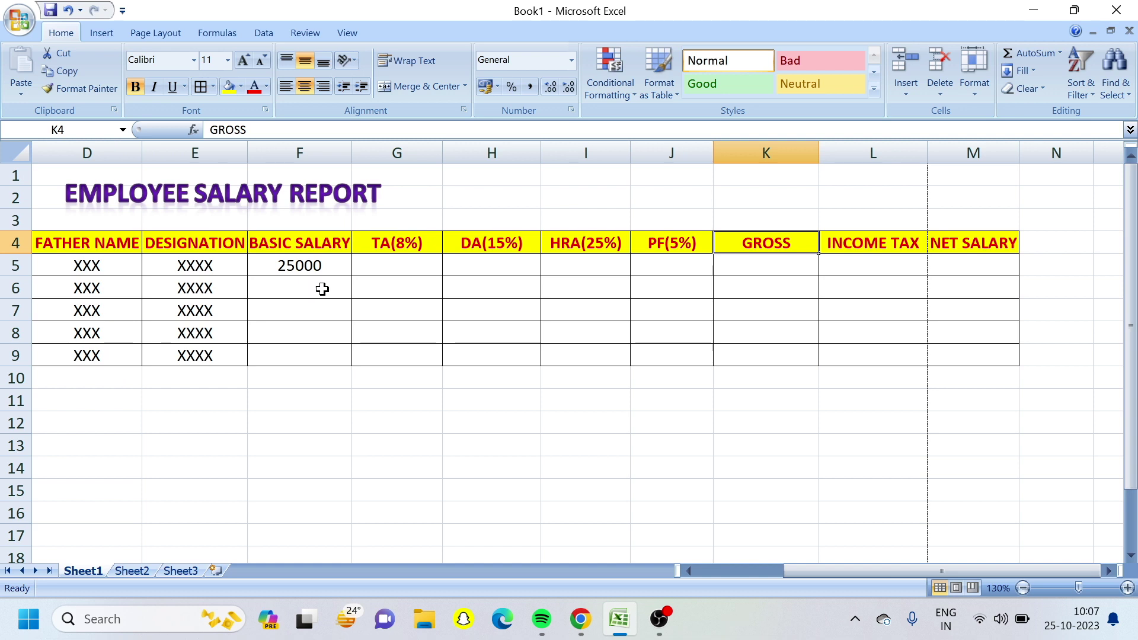
pyautogui.click(327, 269)
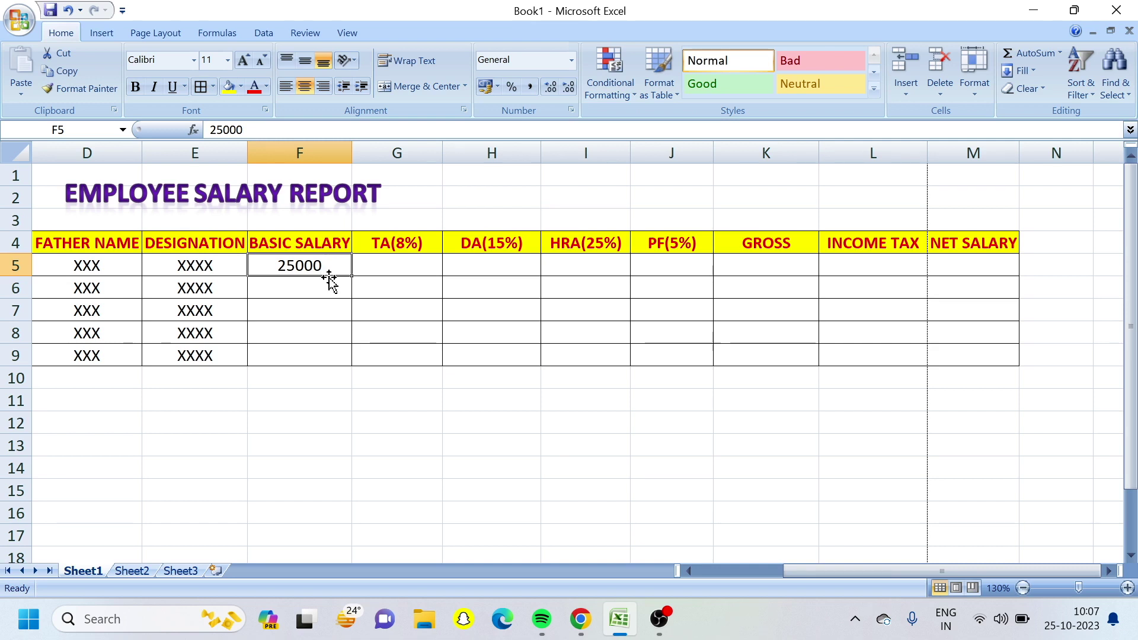
pyautogui.click(387, 261)
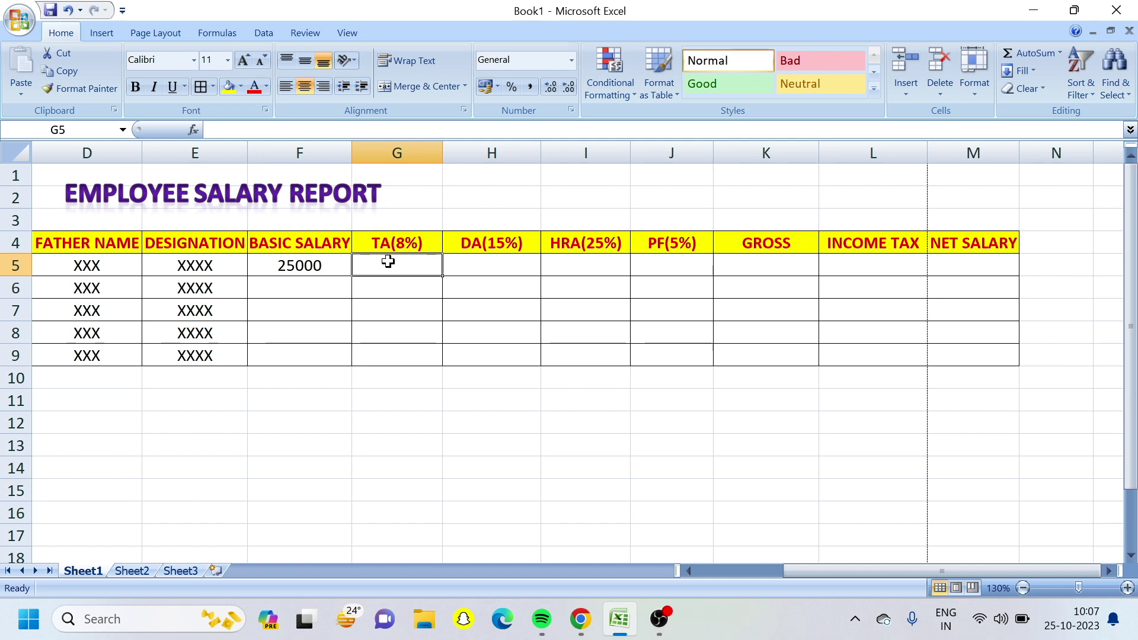
# Enter TA =F5*8/100 in G5 and DA =F5*15/100 in H5
pyautogui.write('=')
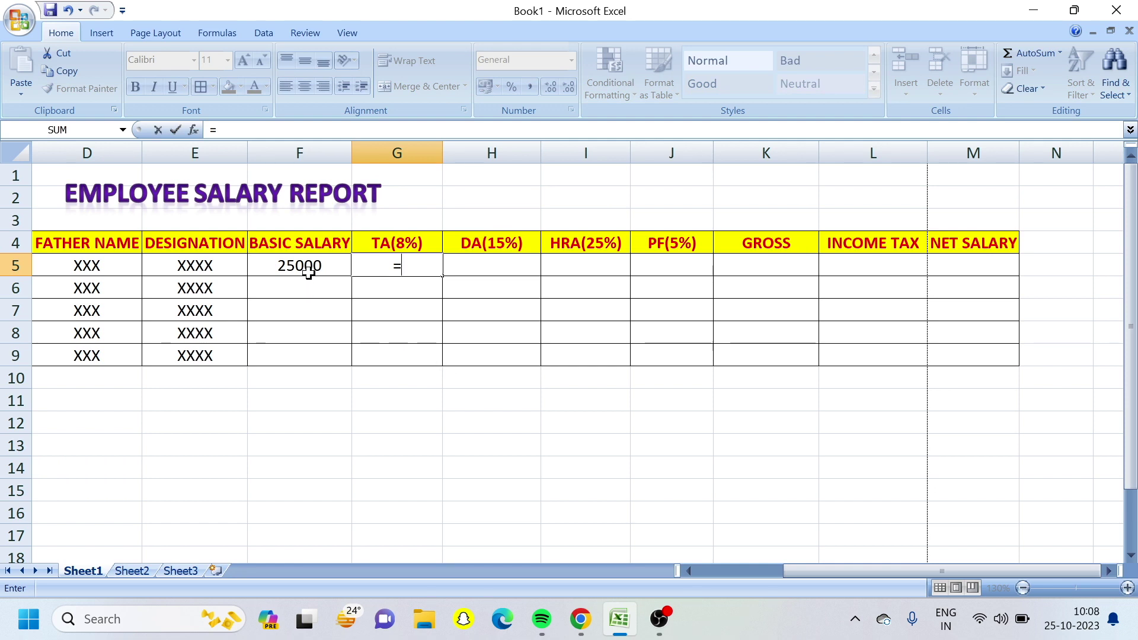
pyautogui.write('F')
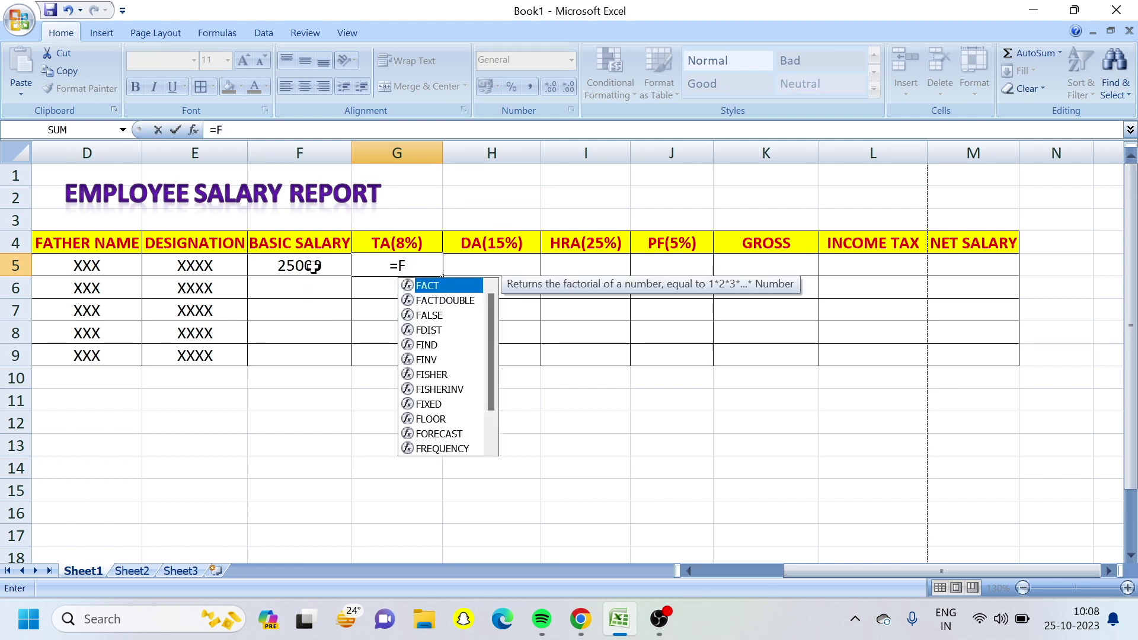
pyautogui.write('5*')
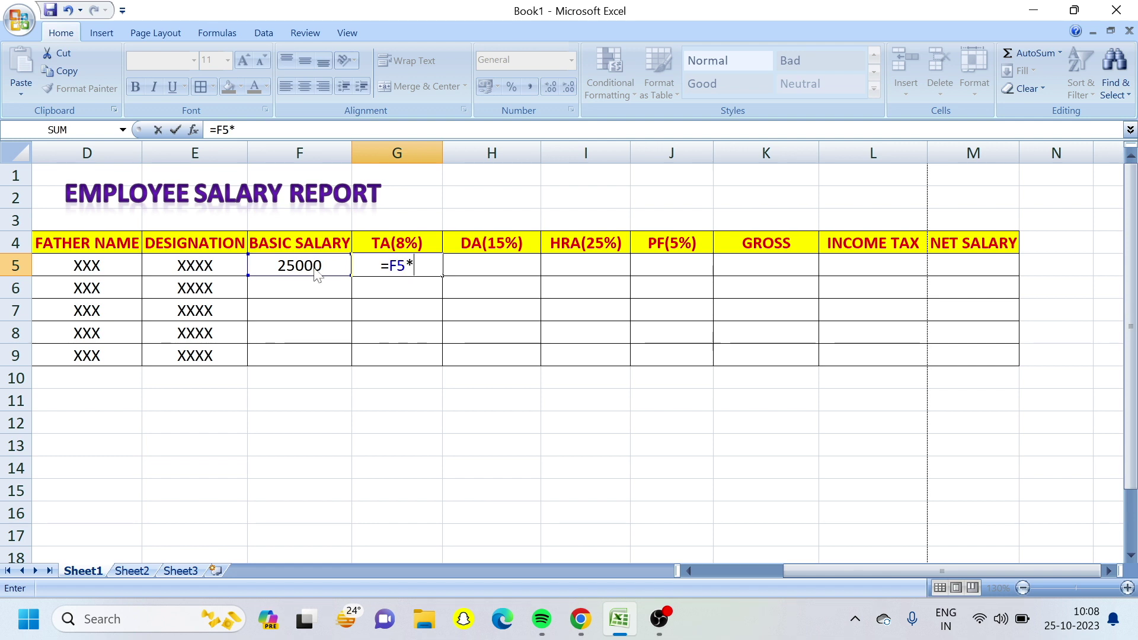
pyautogui.write('8')
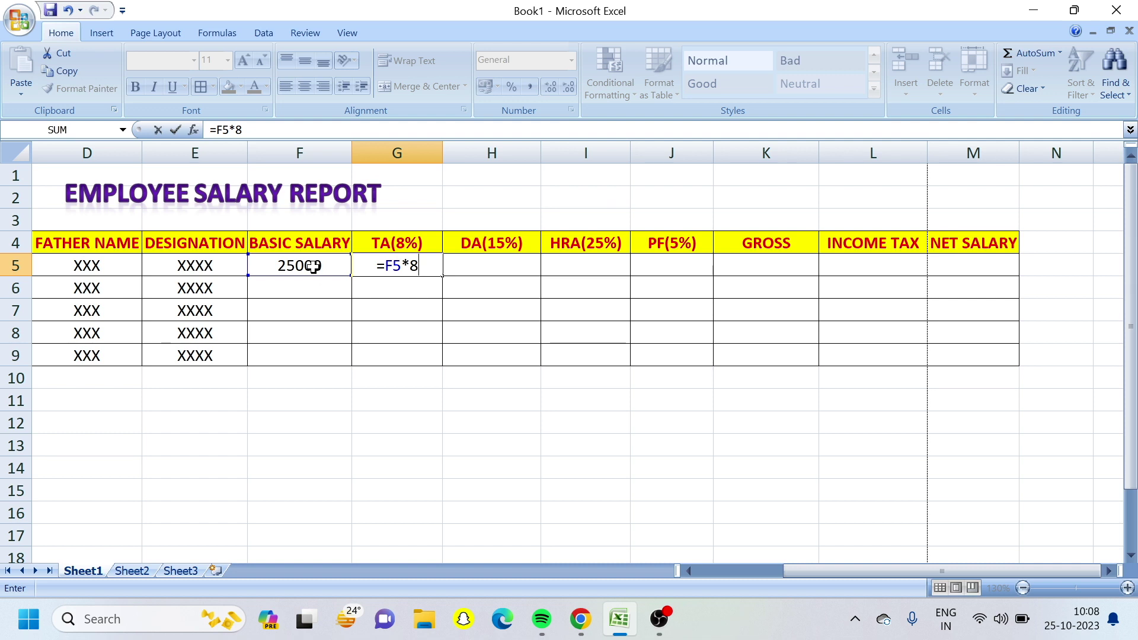
pyautogui.write('/100')
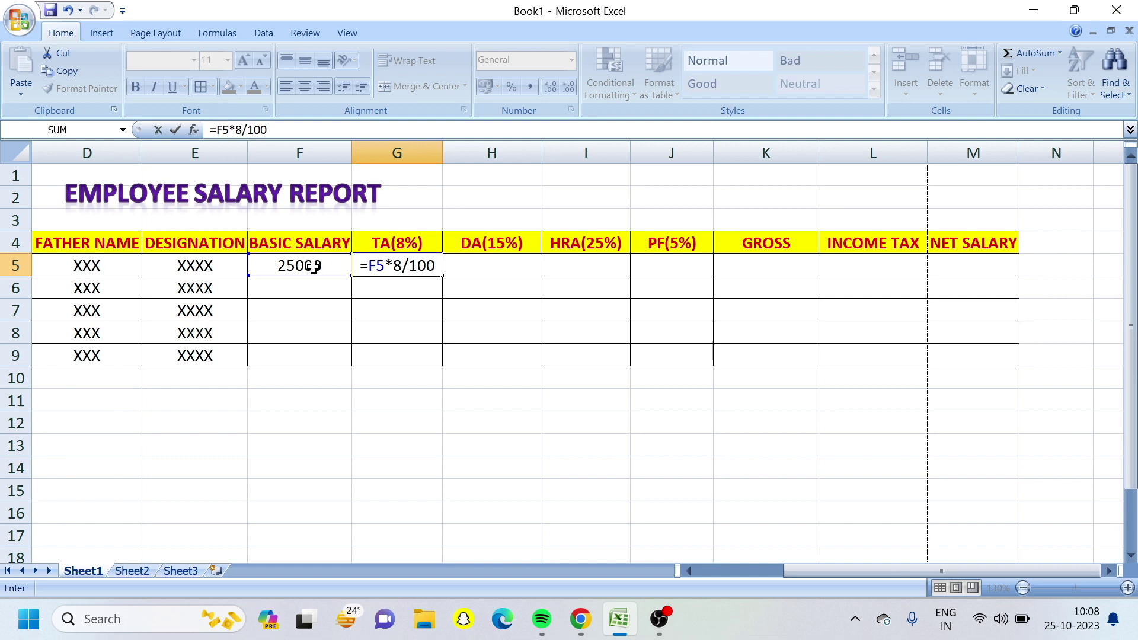
pyautogui.press('Return')
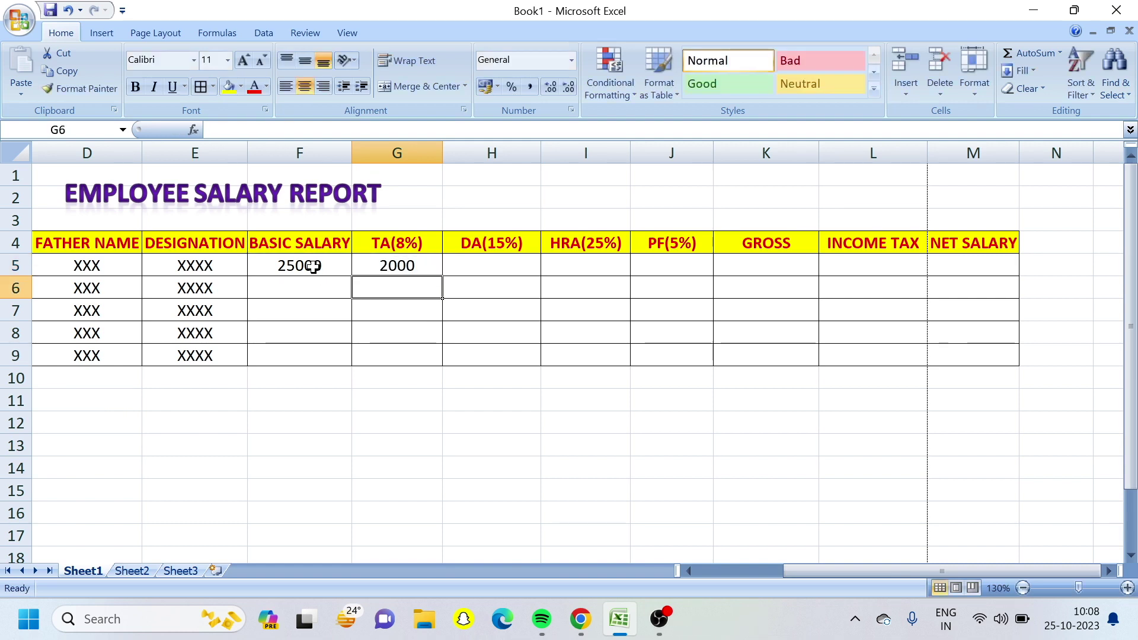
pyautogui.press('Up')
pyautogui.press('Right')
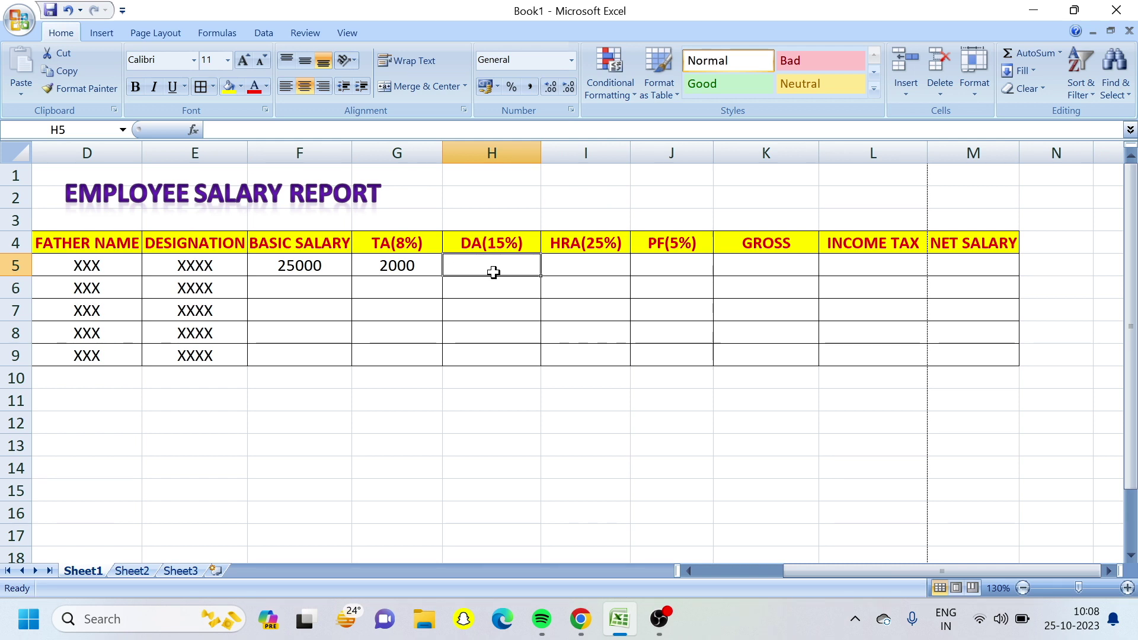
pyautogui.write('=')
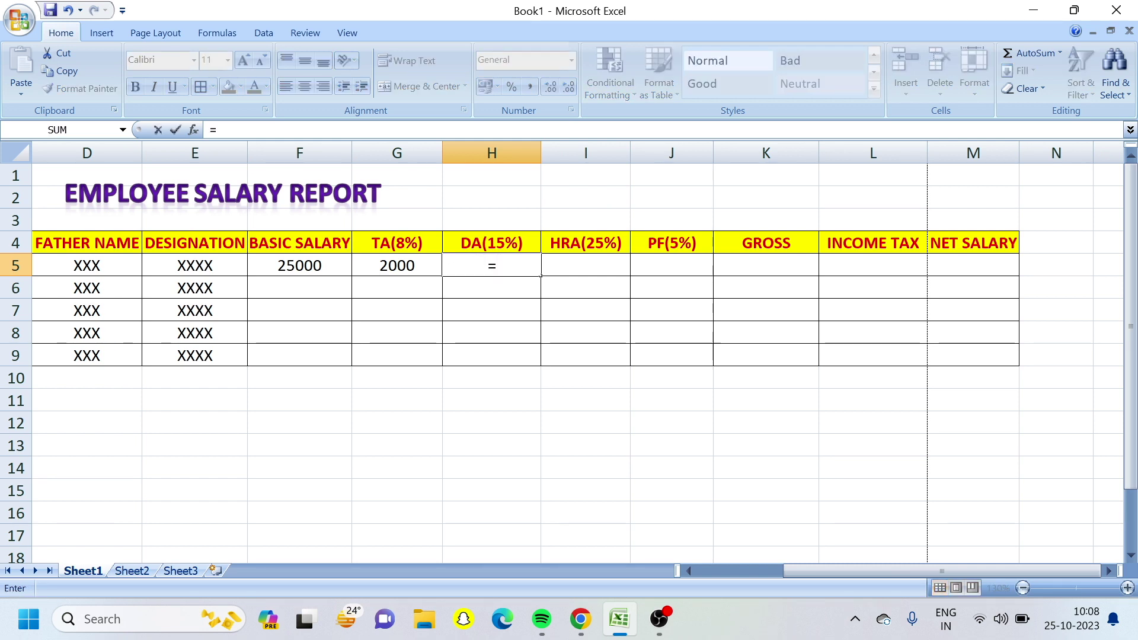
pyautogui.write('F5')
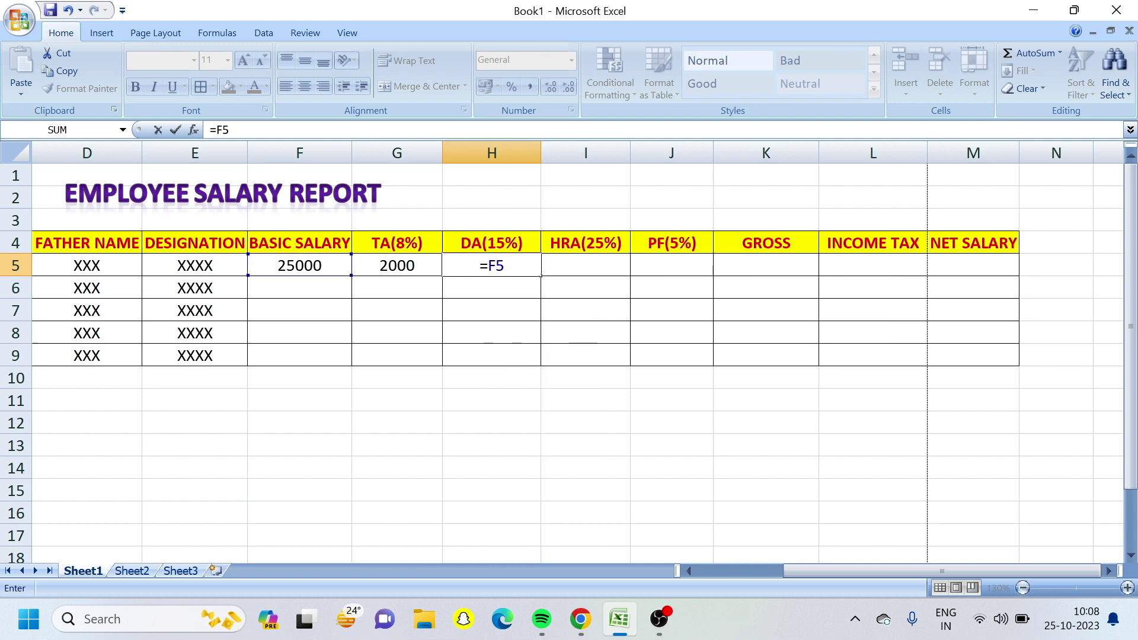
pyautogui.write('*')
pyautogui.write('15/100')
pyautogui.press('Return')
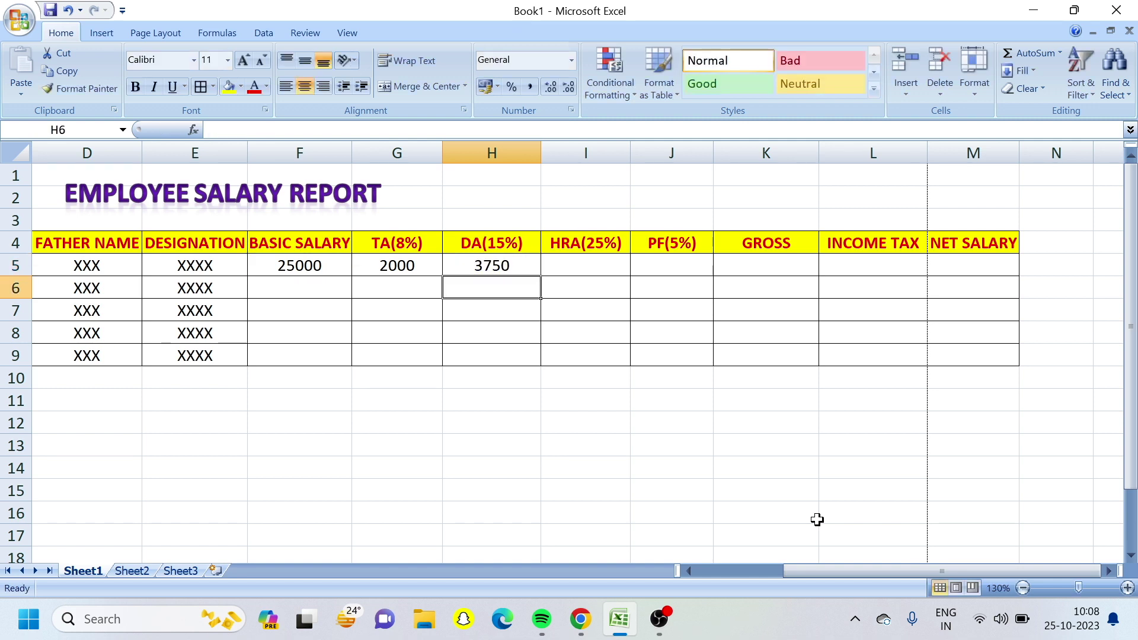
# Enter HRA =F5*25/100 in I5 and PF =F5*5/100 in J5
pyautogui.press('Up')
pyautogui.press('Right')
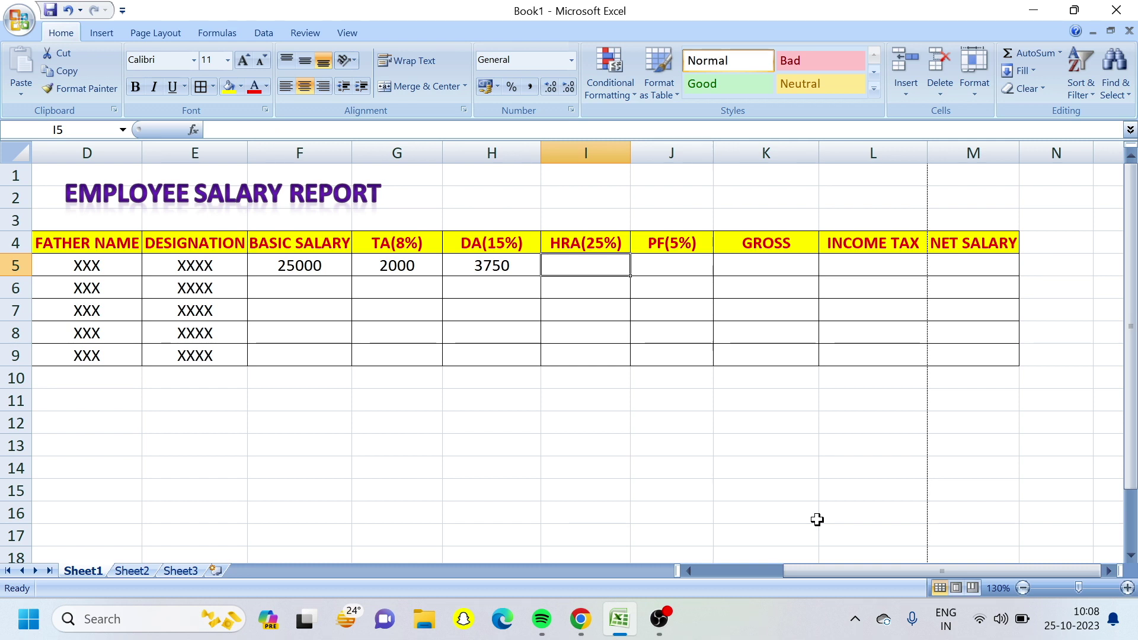
pyautogui.write('=')
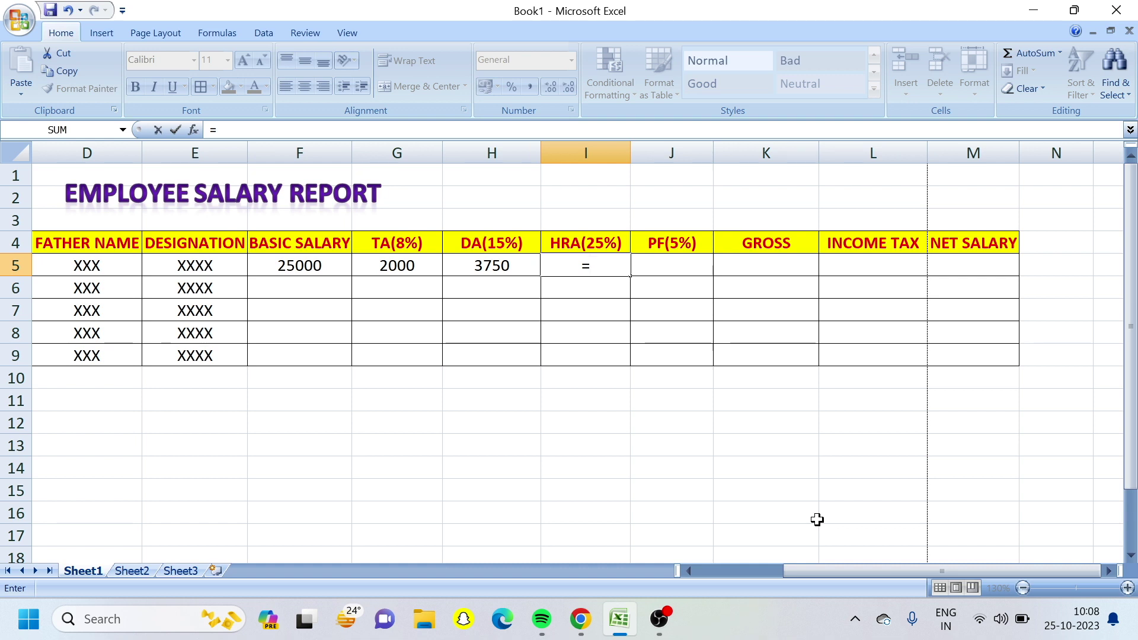
pyautogui.write('F')
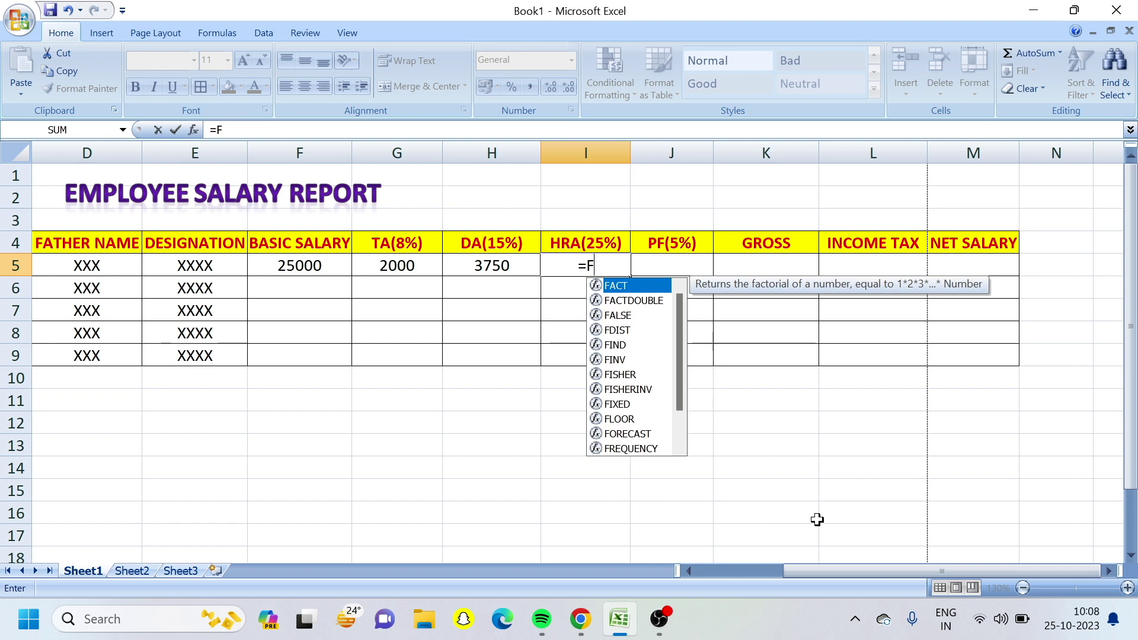
pyautogui.write('5*25/')
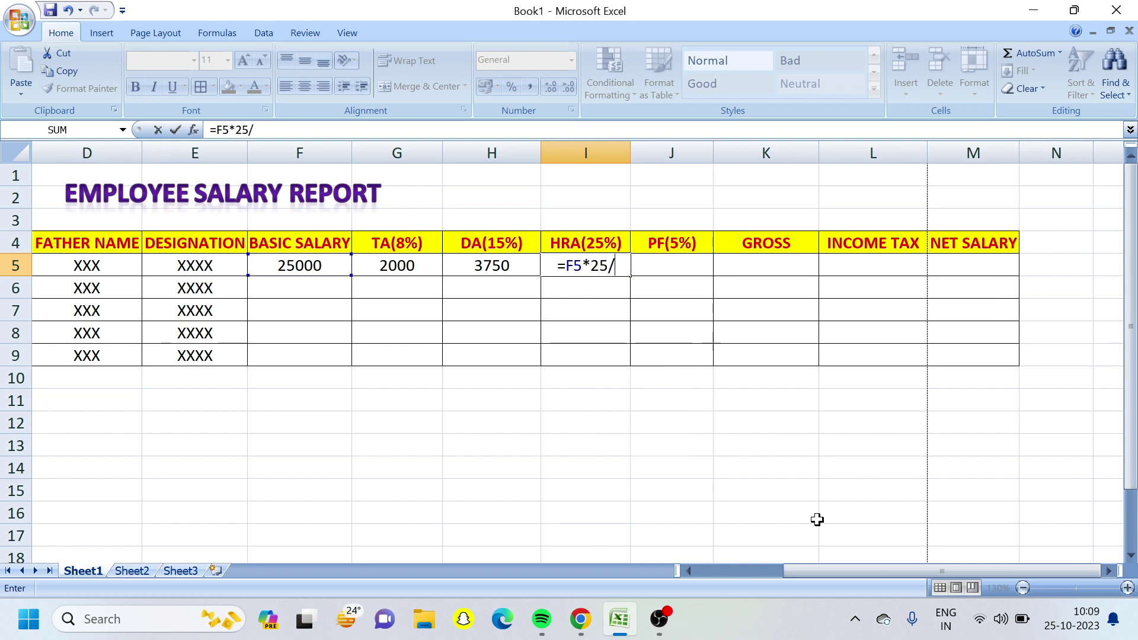
pyautogui.write('100')
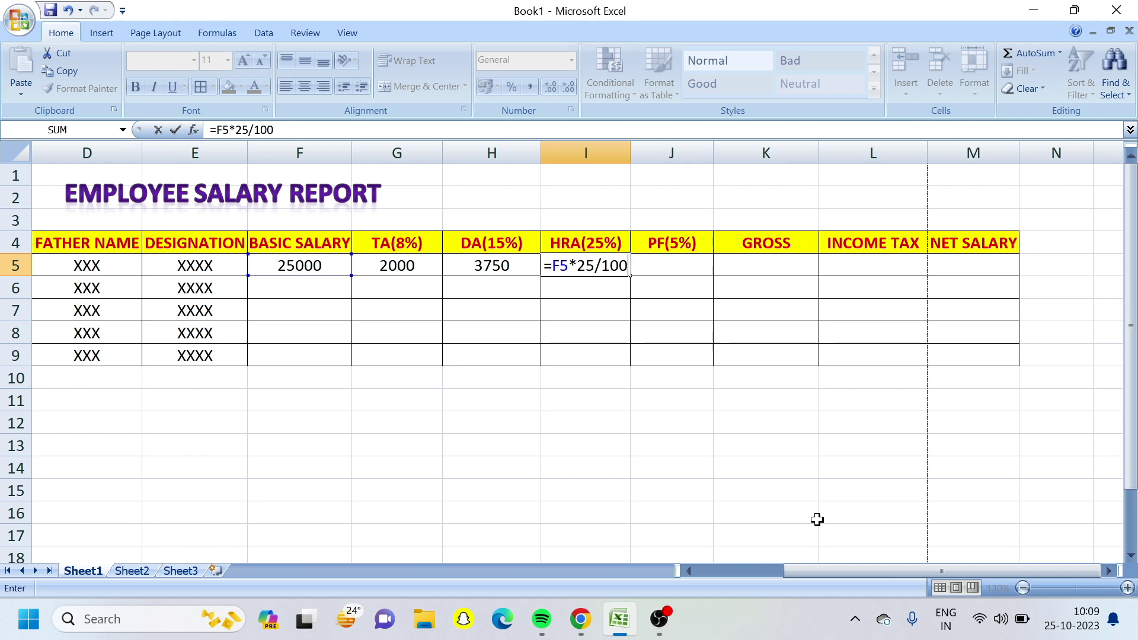
pyautogui.press('Return')
pyautogui.press('Up')
pyautogui.press('Right')
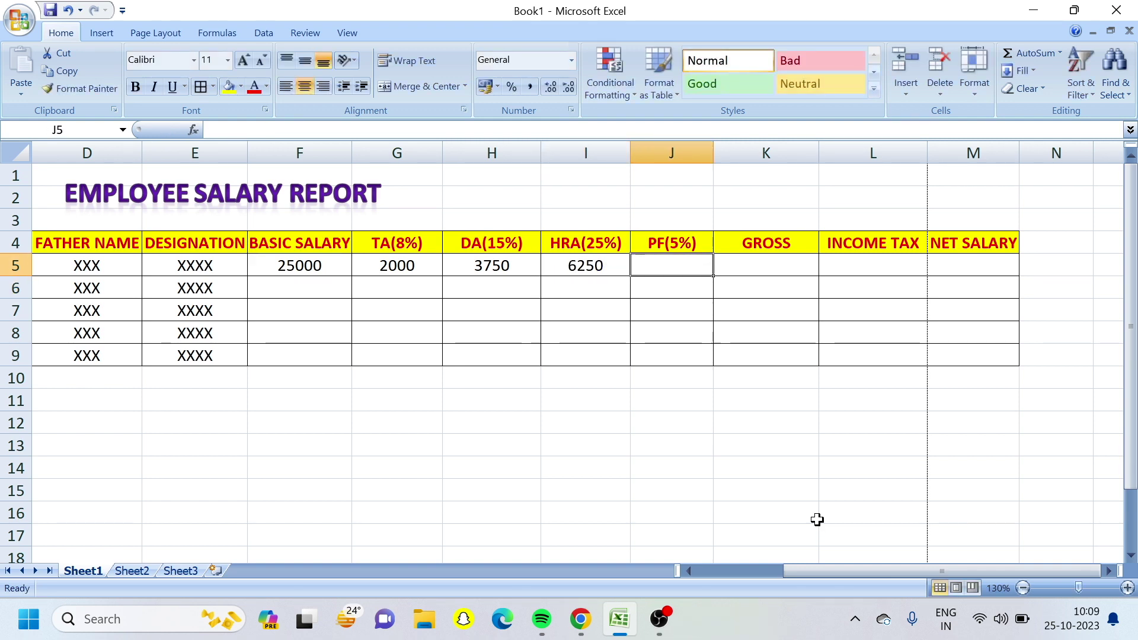
pyautogui.write('=')
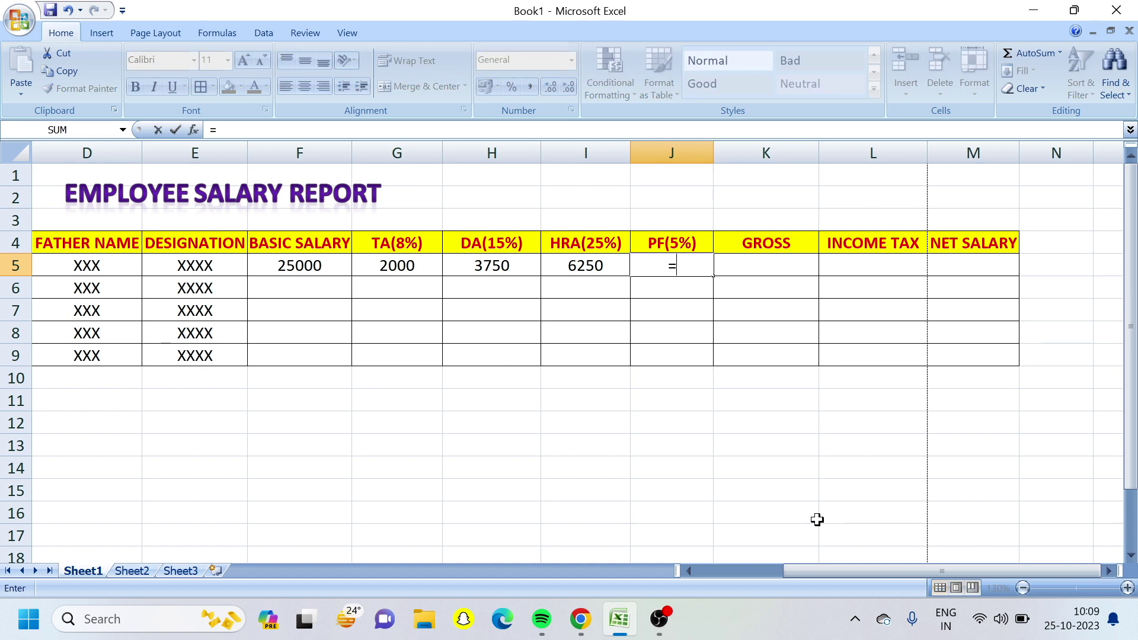
pyautogui.write('F5*5/100')
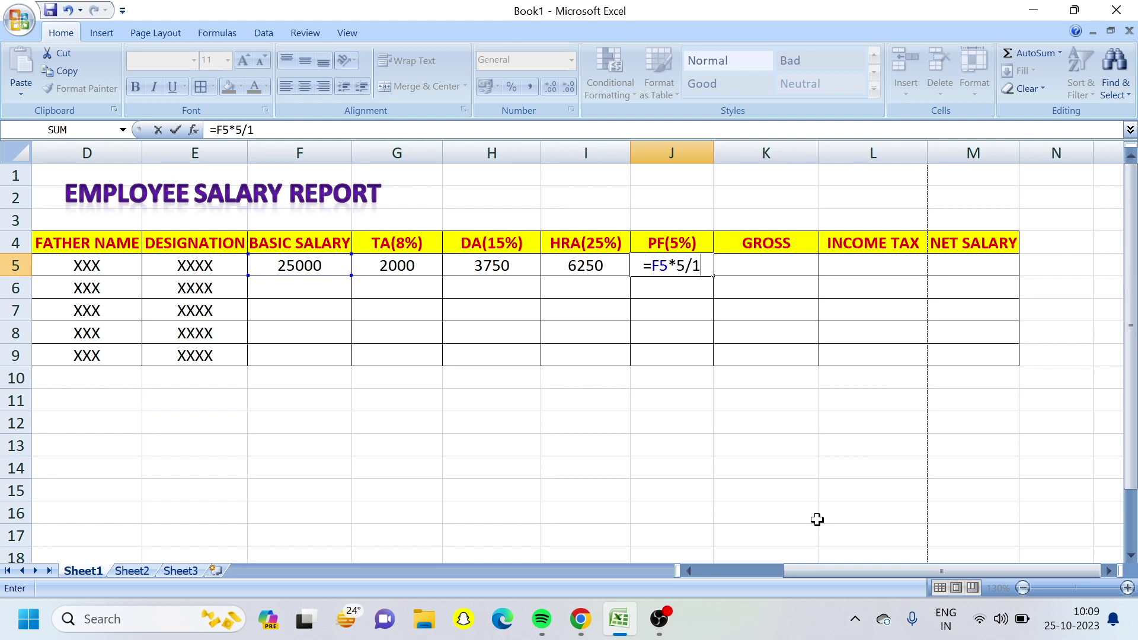
pyautogui.press('Return')
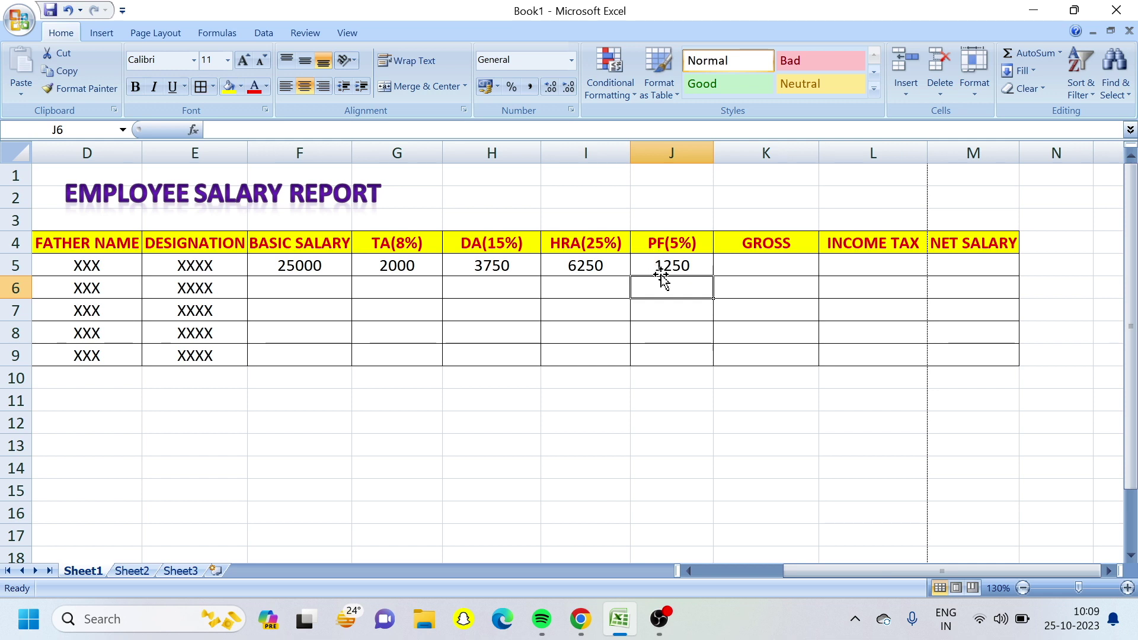
# Enter =F5+G5+H5+I5-J5 in K5 for a gross of 35750, then widen column F
pyautogui.click(752, 266)
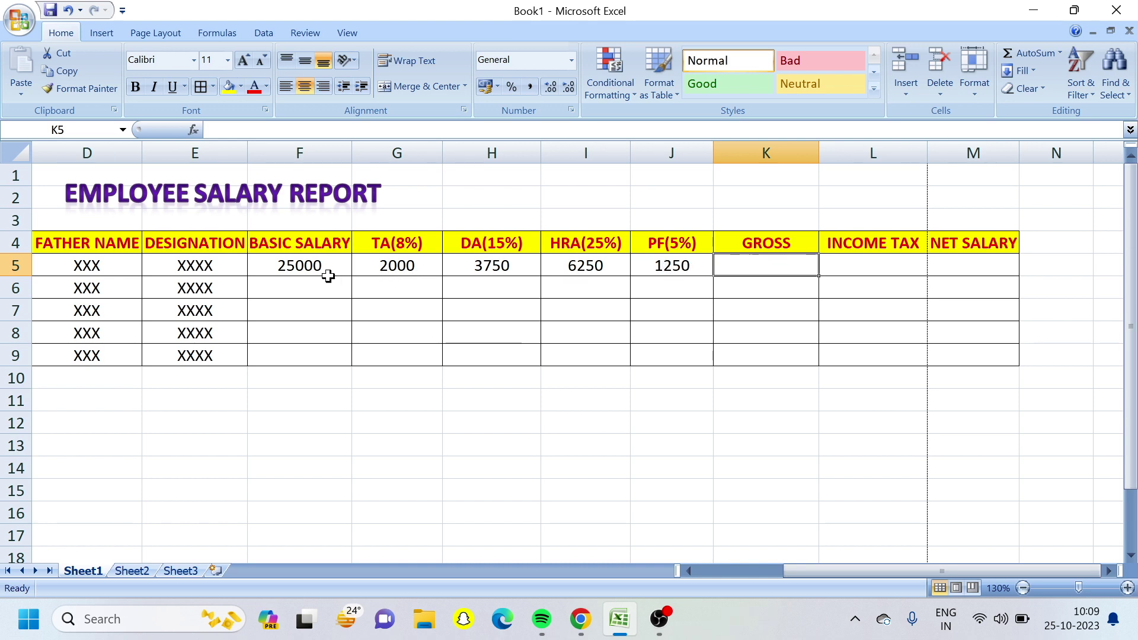
pyautogui.moveTo(325, 269); pyautogui.dragTo(566, 267)
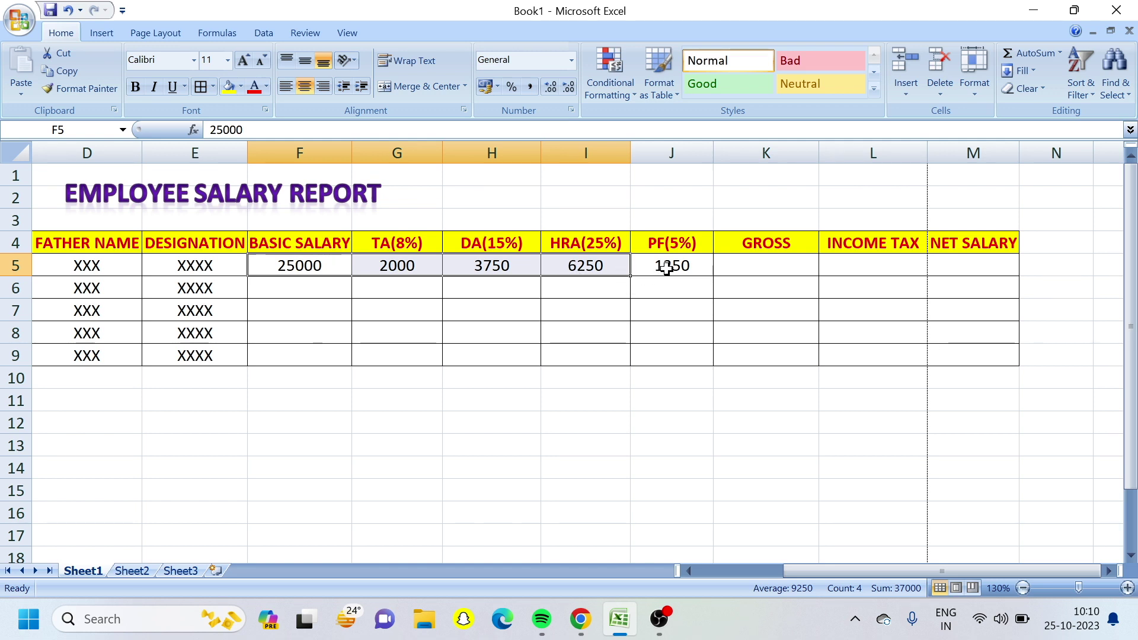
pyautogui.click(734, 272)
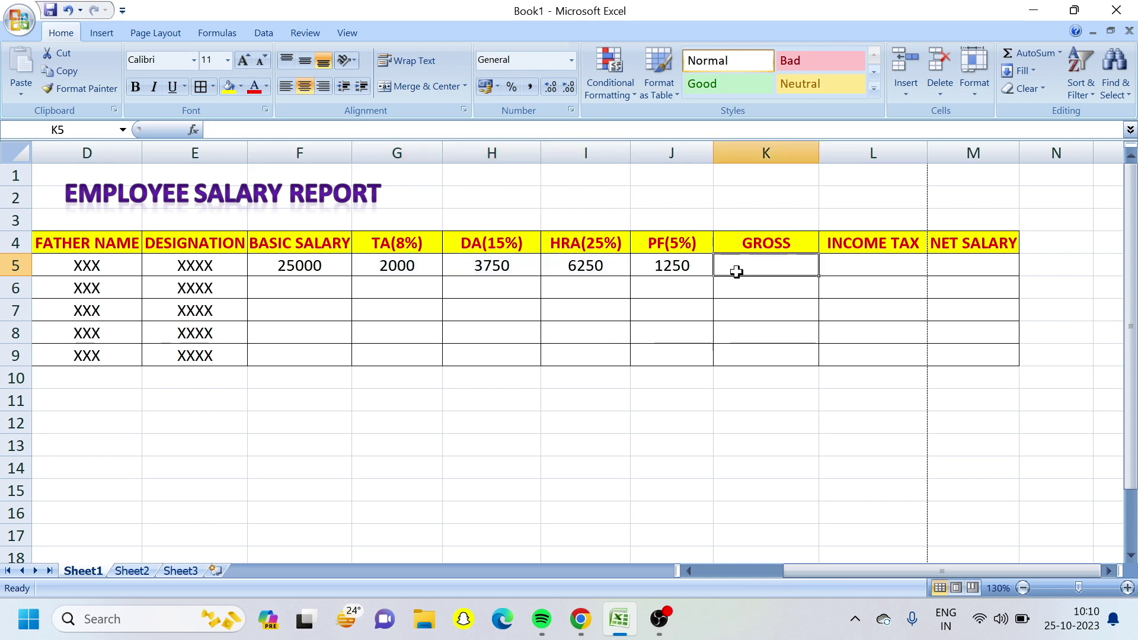
pyautogui.write('=')
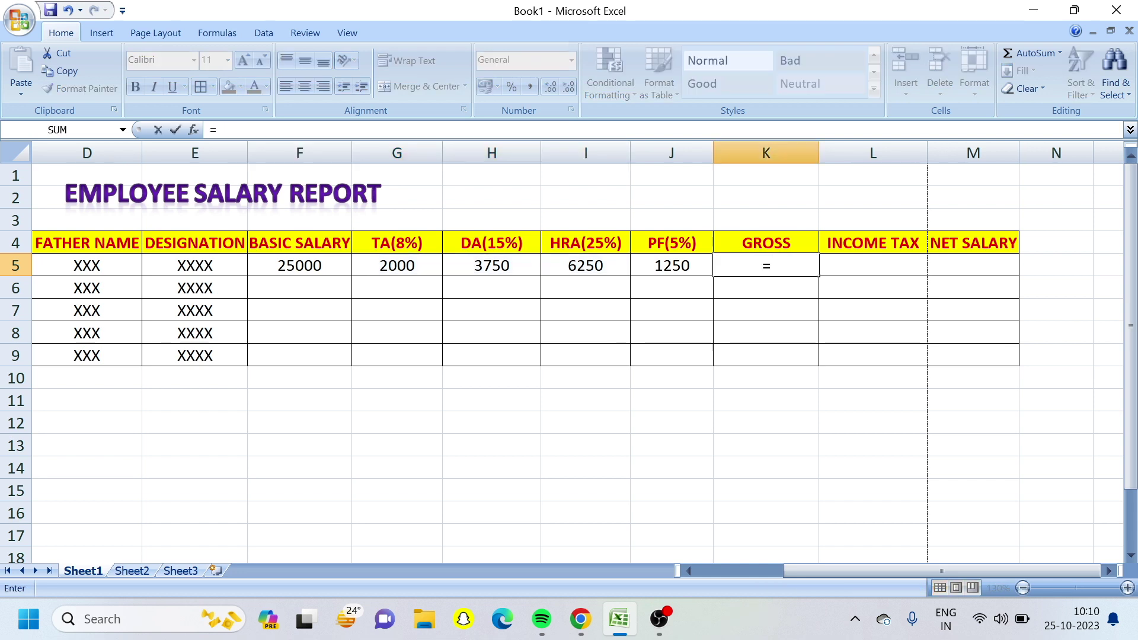
pyautogui.write('F5')
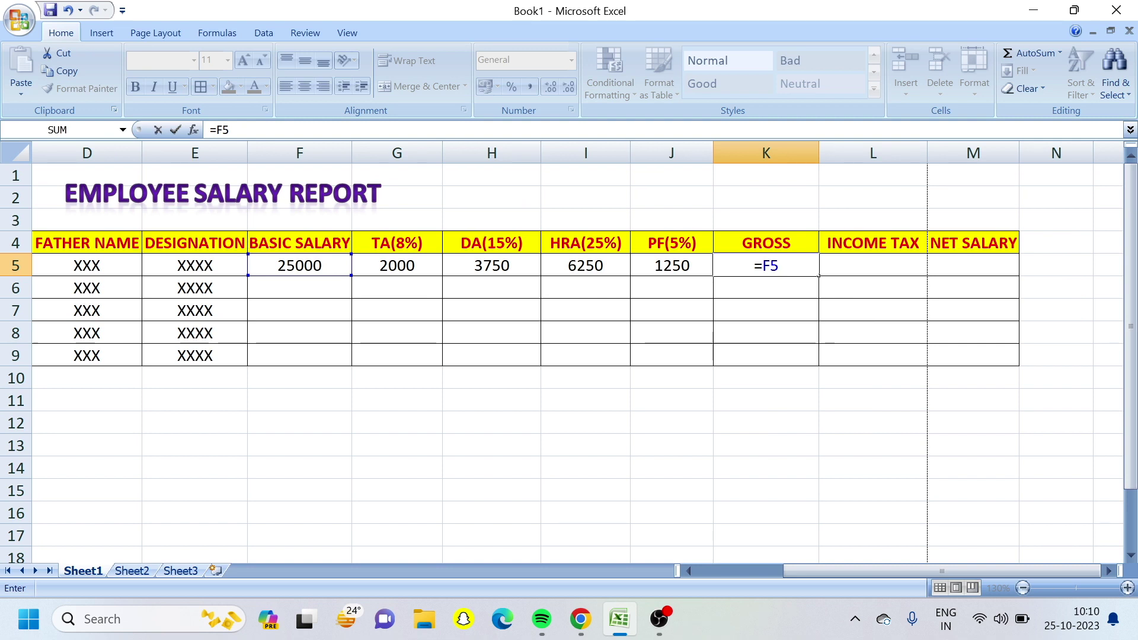
pyautogui.write('+')
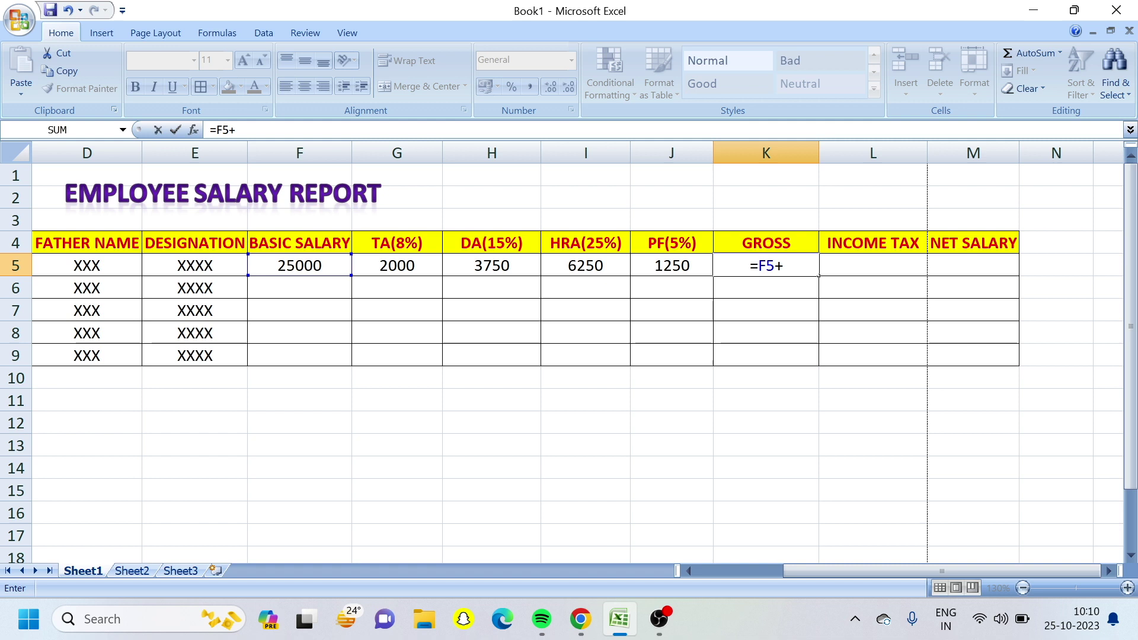
pyautogui.write('G5')
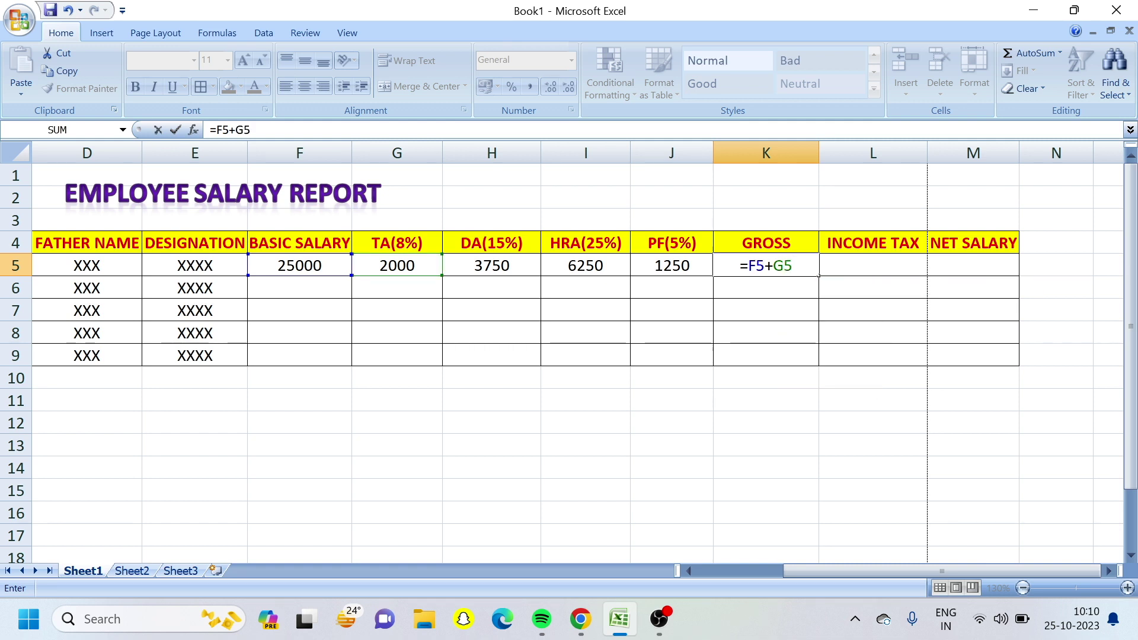
pyautogui.write('+H5')
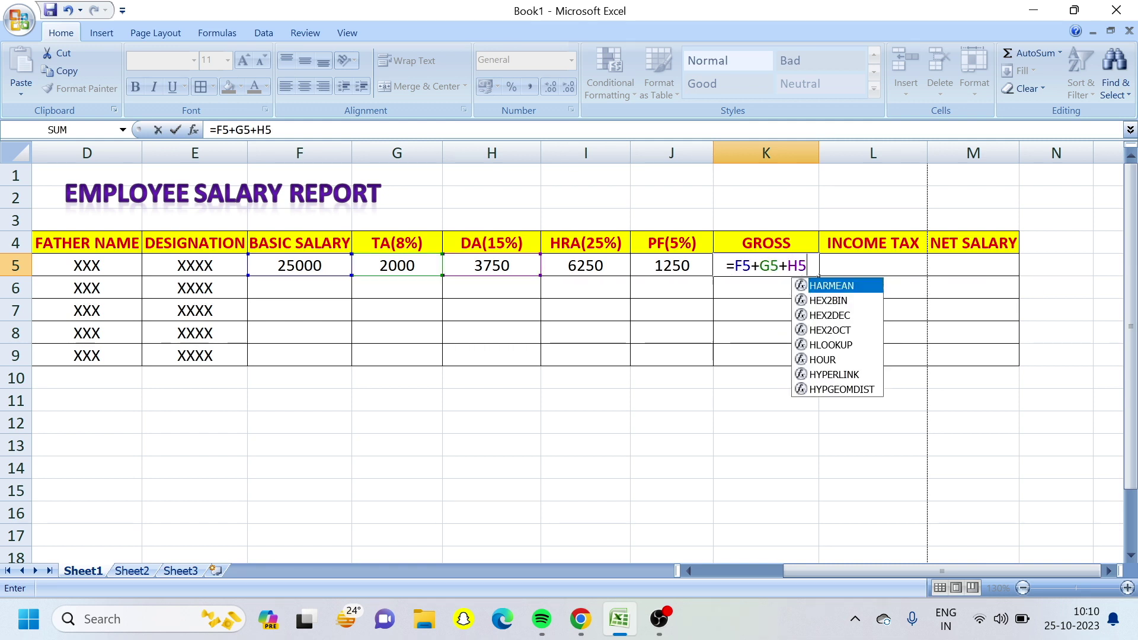
pyautogui.write('+I5')
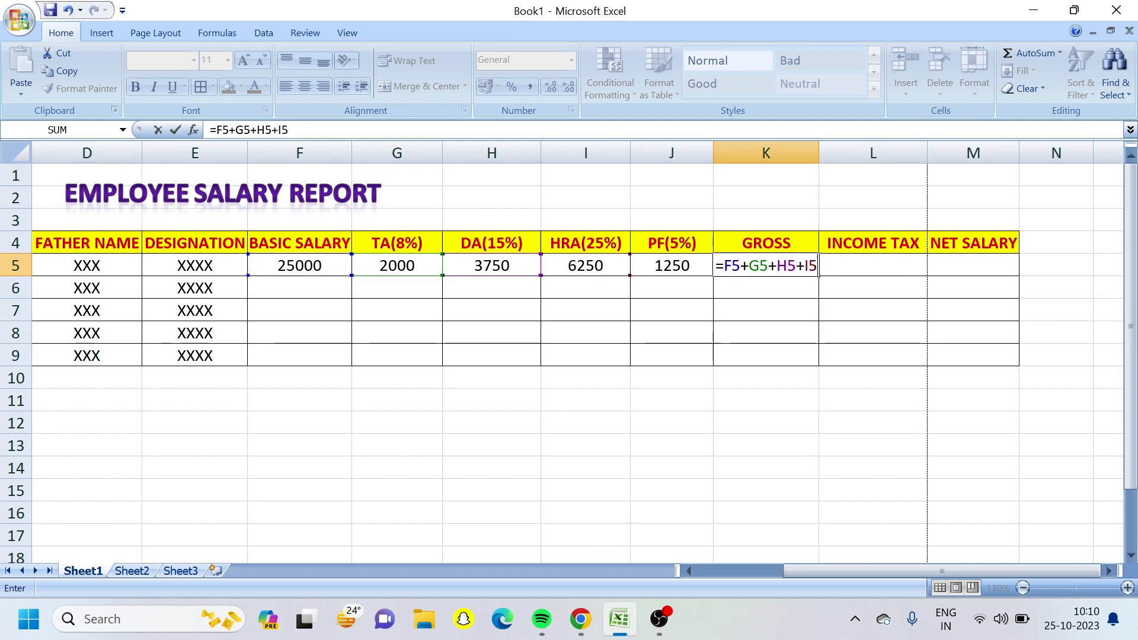
pyautogui.write('-J')
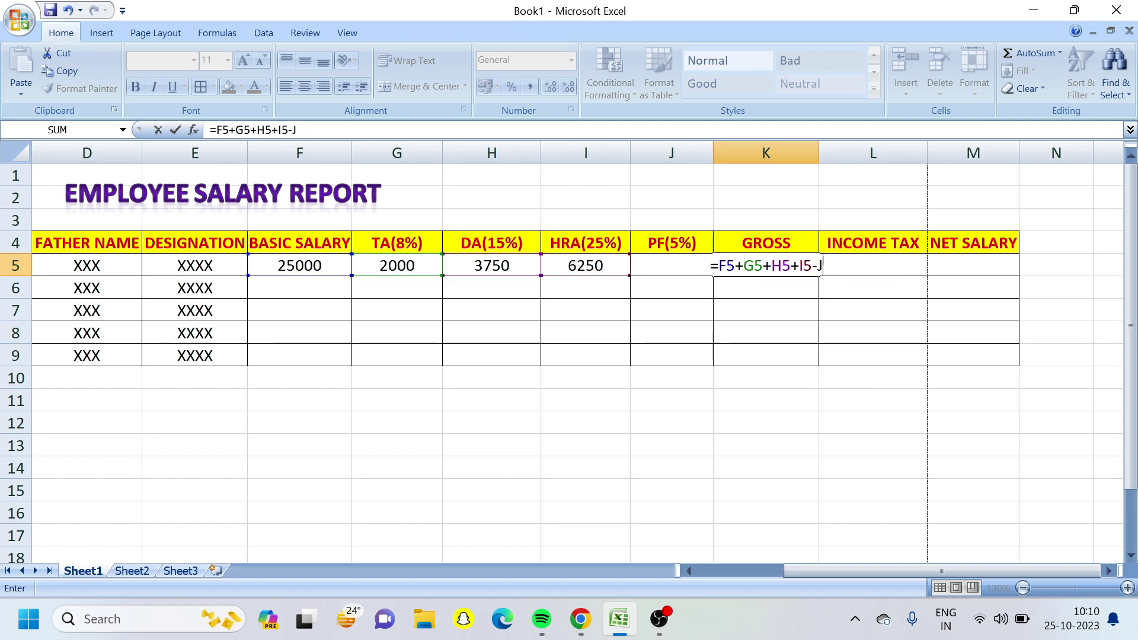
pyautogui.write('5')
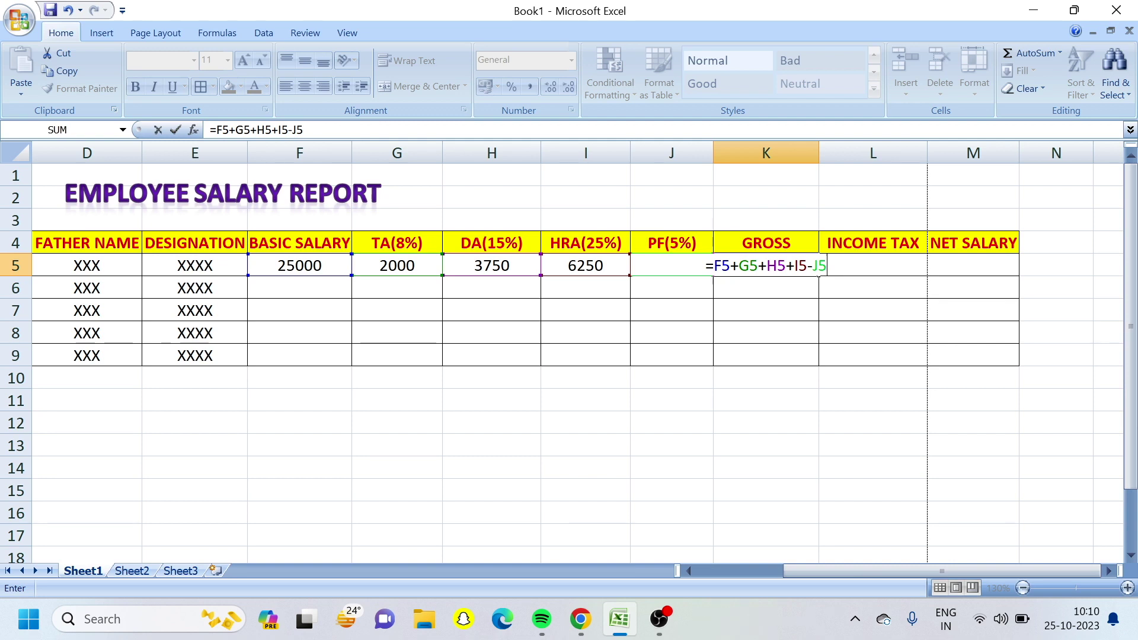
pyautogui.press('Return')
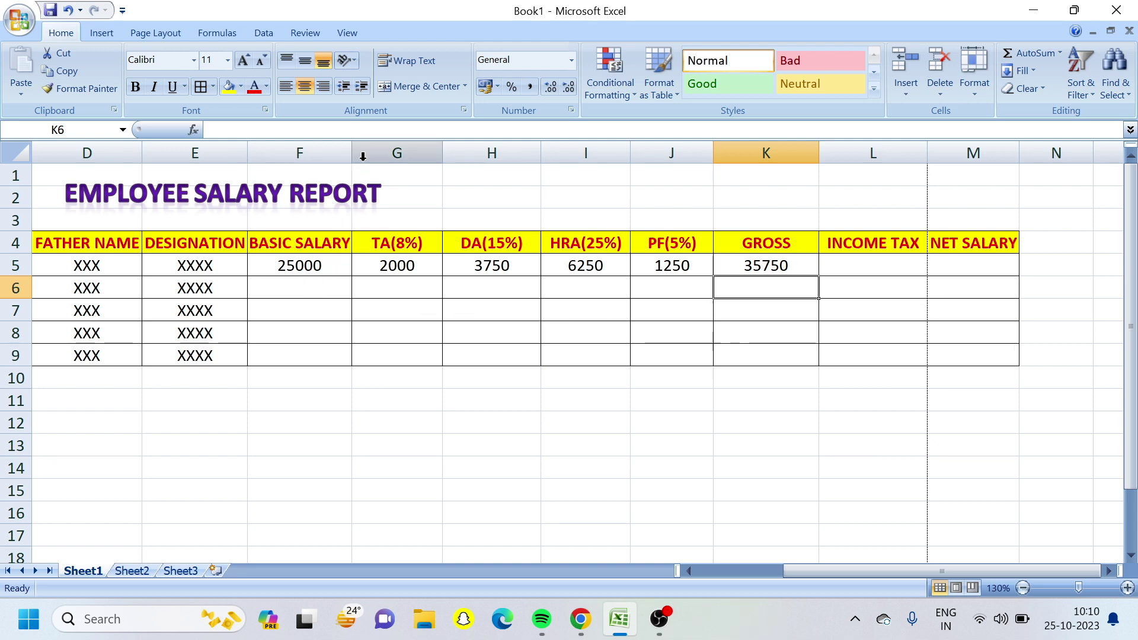
pyautogui.moveTo(352, 151); pyautogui.dragTo(366, 149)
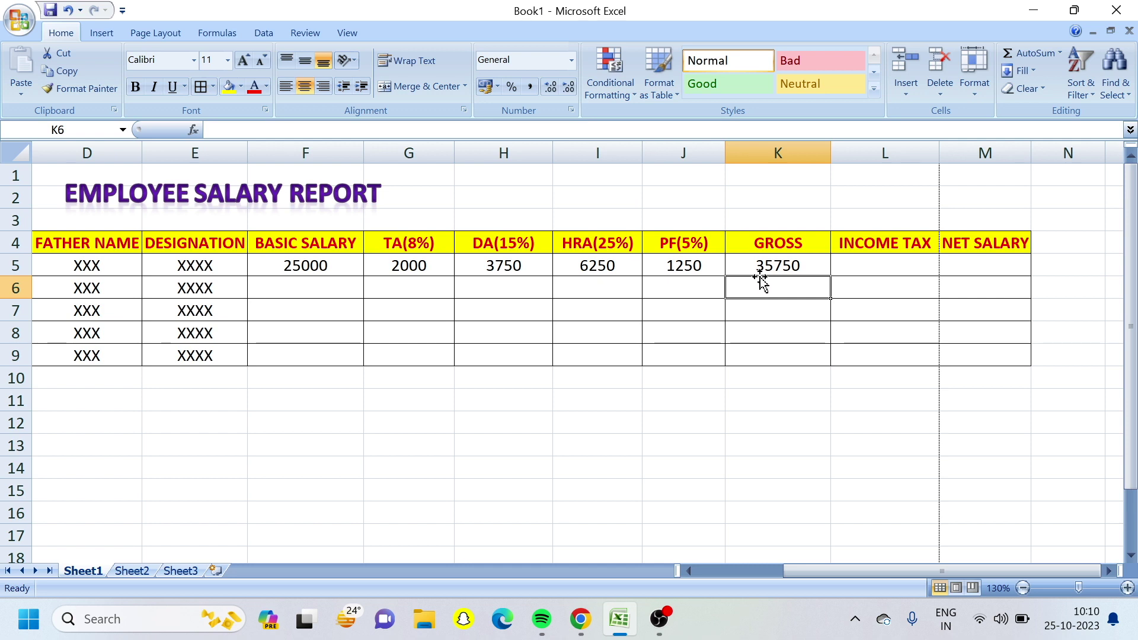
pyautogui.click(815, 265)
pyautogui.click(840, 264)
pyautogui.moveTo(938, 139); pyautogui.dragTo(944, 145)
pyautogui.moveTo(822, 566); pyautogui.dragTo(873, 565)
pyautogui.moveTo(1132, 450); pyautogui.dragTo(1134, 483)
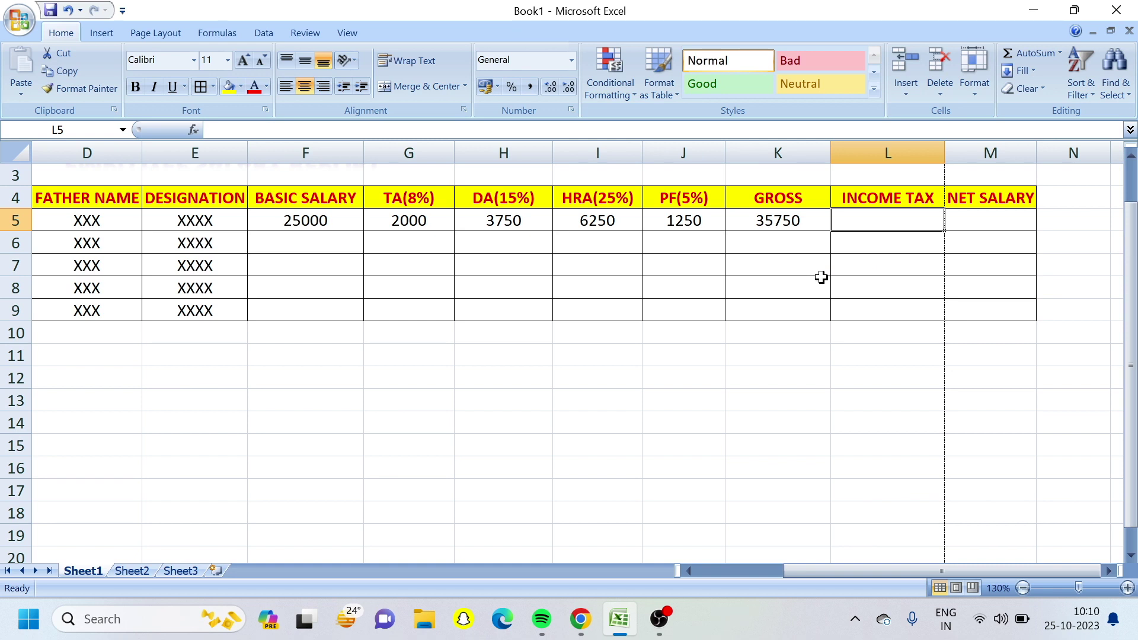
pyautogui.moveTo(927, 573); pyautogui.dragTo(961, 576)
pyautogui.click(581, 357)
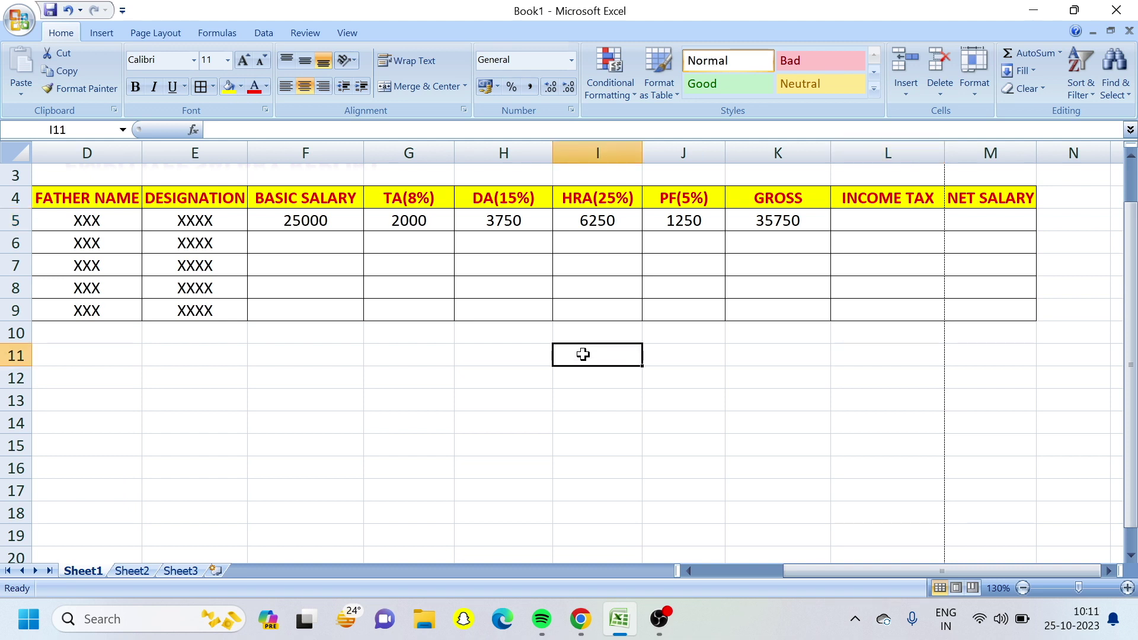
pyautogui.click(491, 358)
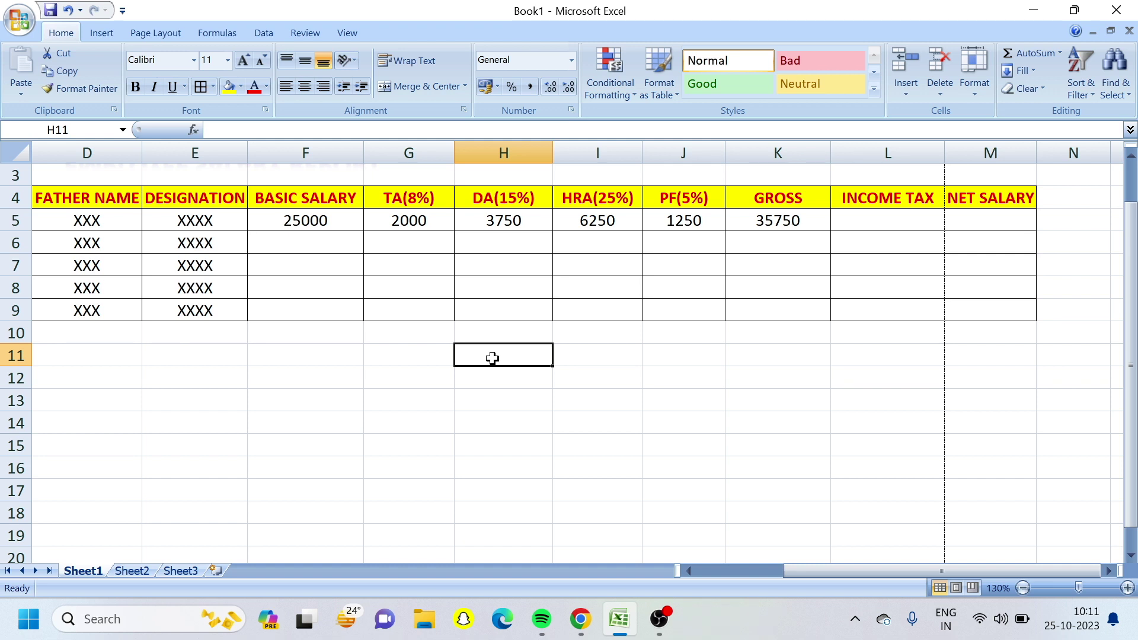
pyautogui.write('<=25000')
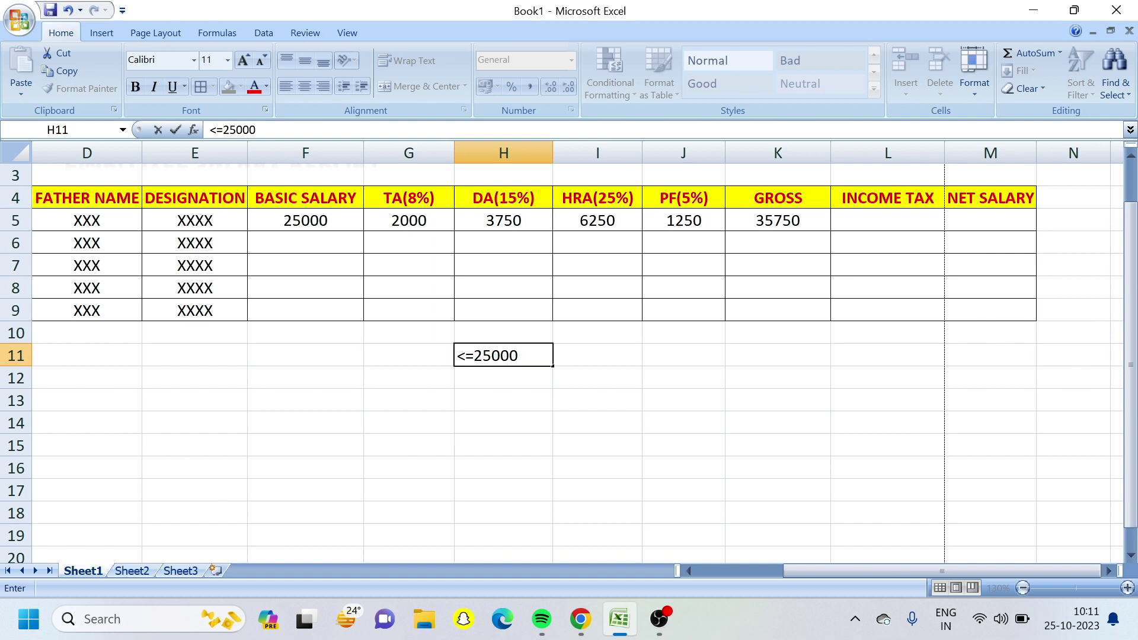
# Complete the first tax slab, <=25000, with a 0% rate
pyautogui.press('Tab')
pyautogui.press('Tab')
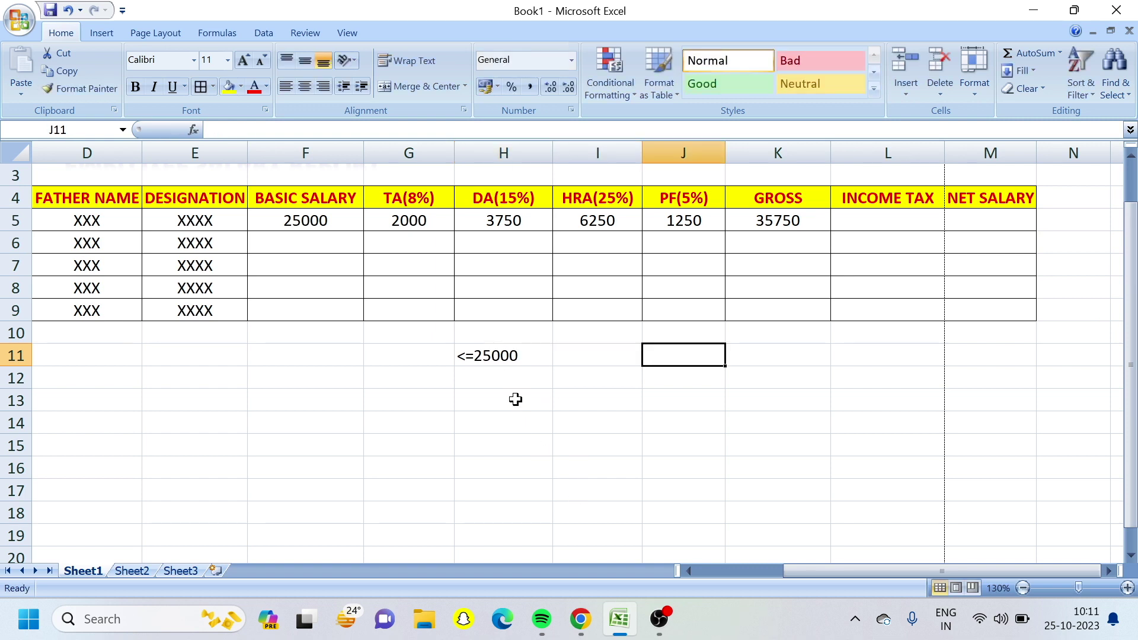
pyautogui.write('0')
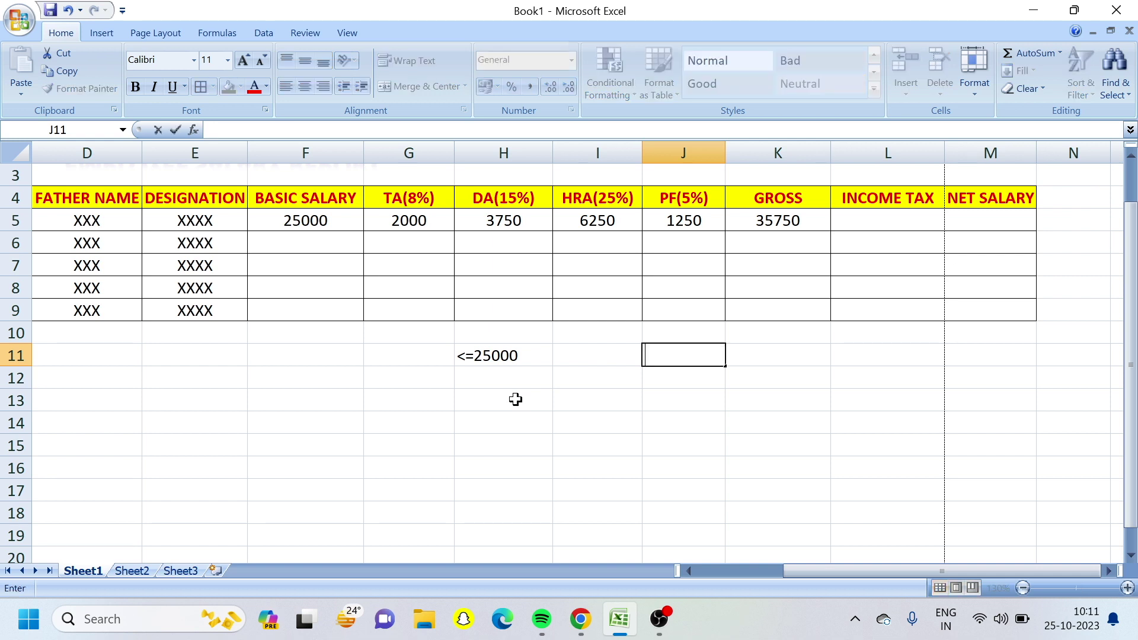
pyautogui.write('%')
pyautogui.press('Return')
# Add the second slab: >25000 to <=75000 at 5%
pyautogui.press('Left')
pyautogui.press('Left')
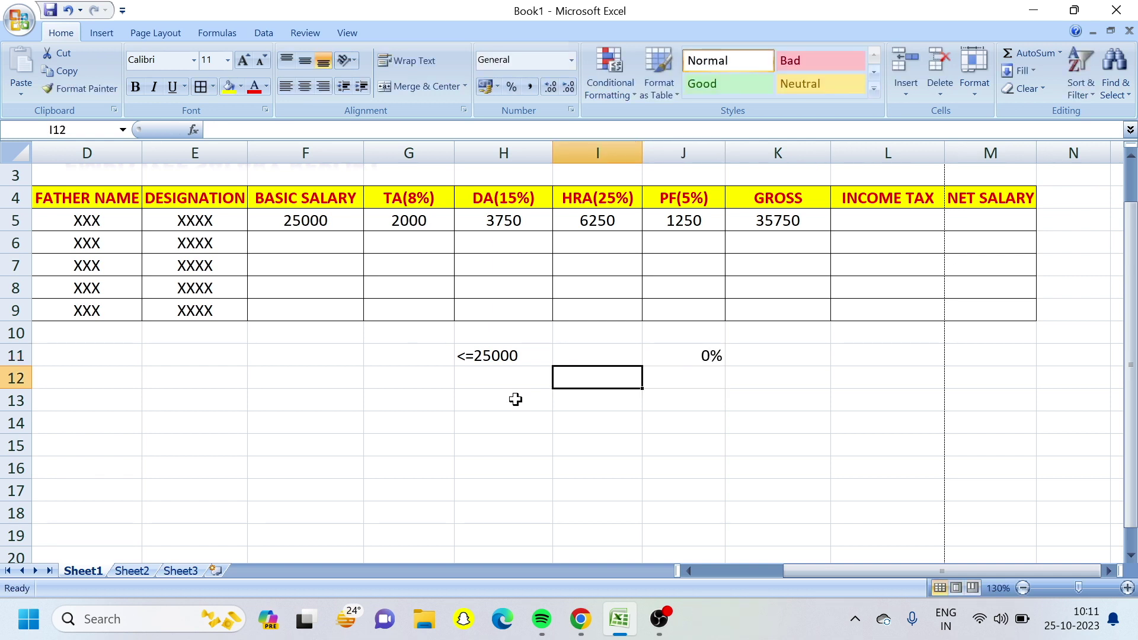
pyautogui.press('Up')
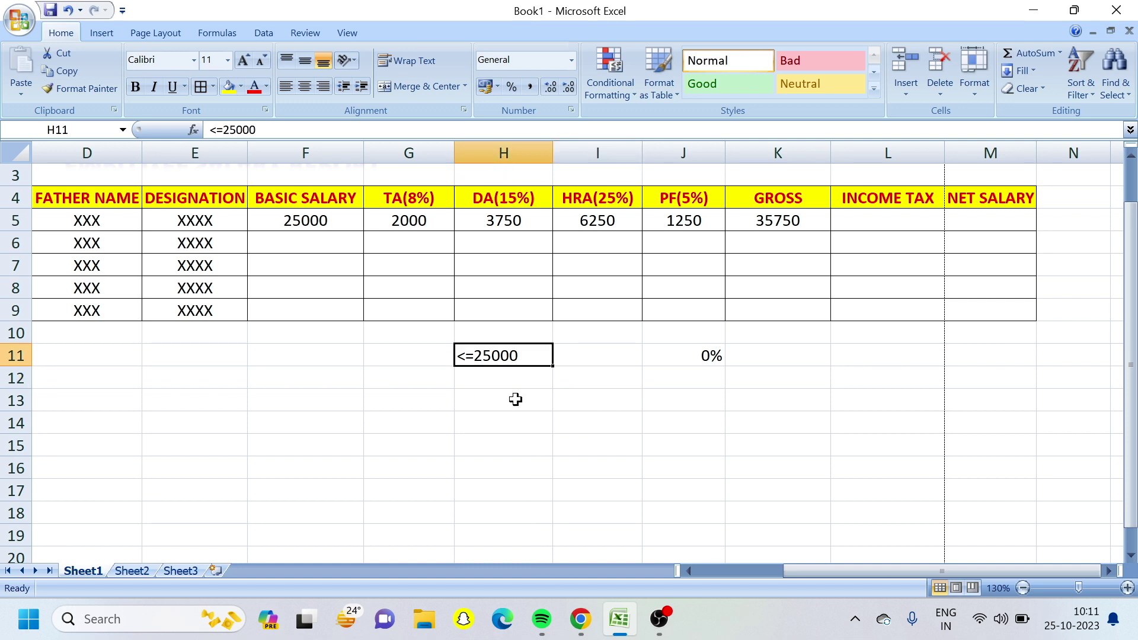
pyautogui.press('Right')
pyautogui.press('Right')
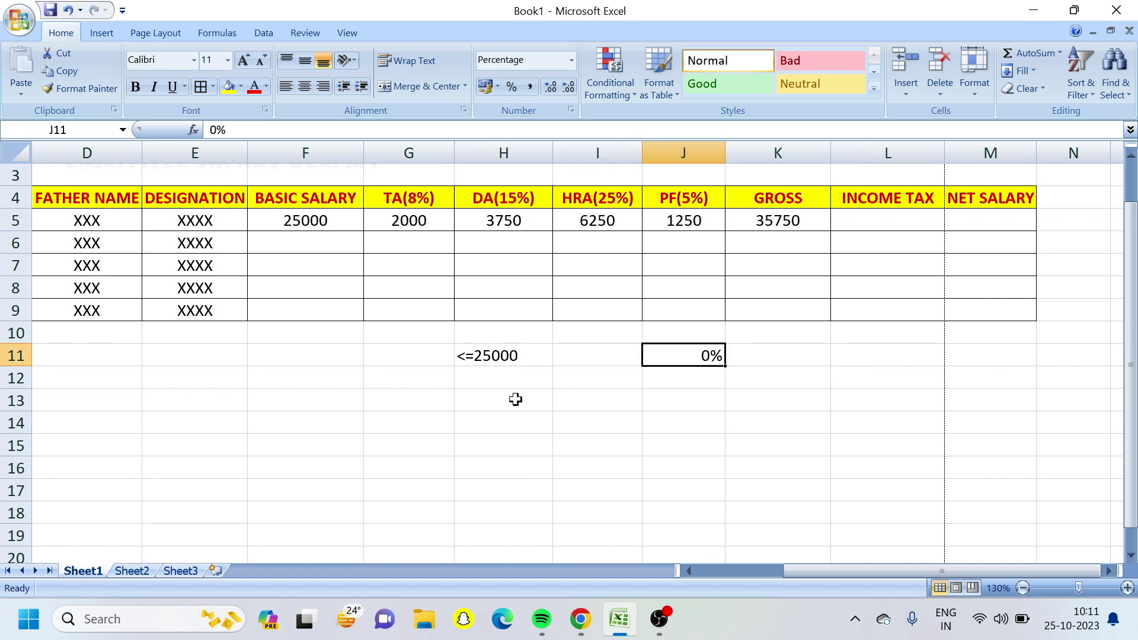
pyautogui.press('Down')
pyautogui.press('Left')
pyautogui.press('Left')
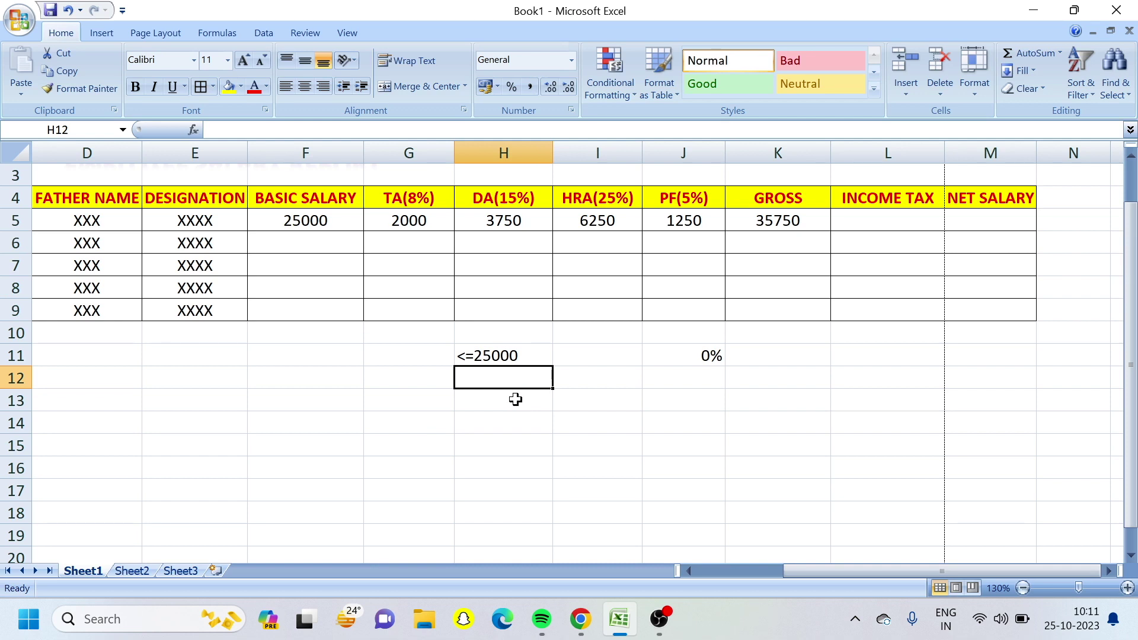
pyautogui.write('>25000')
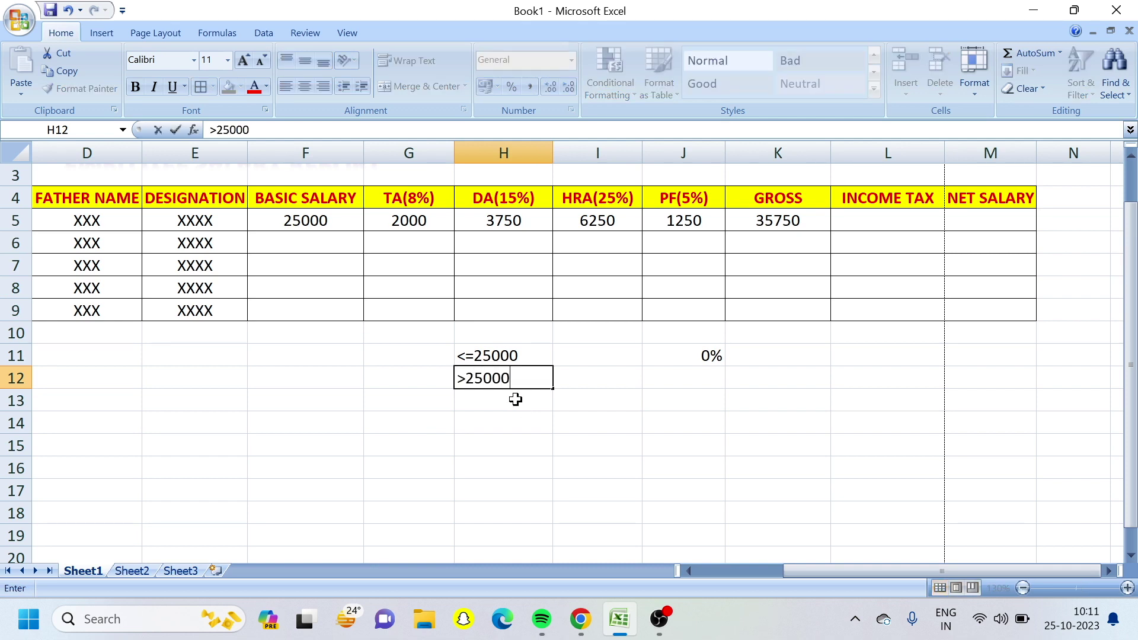
pyautogui.press('Right')
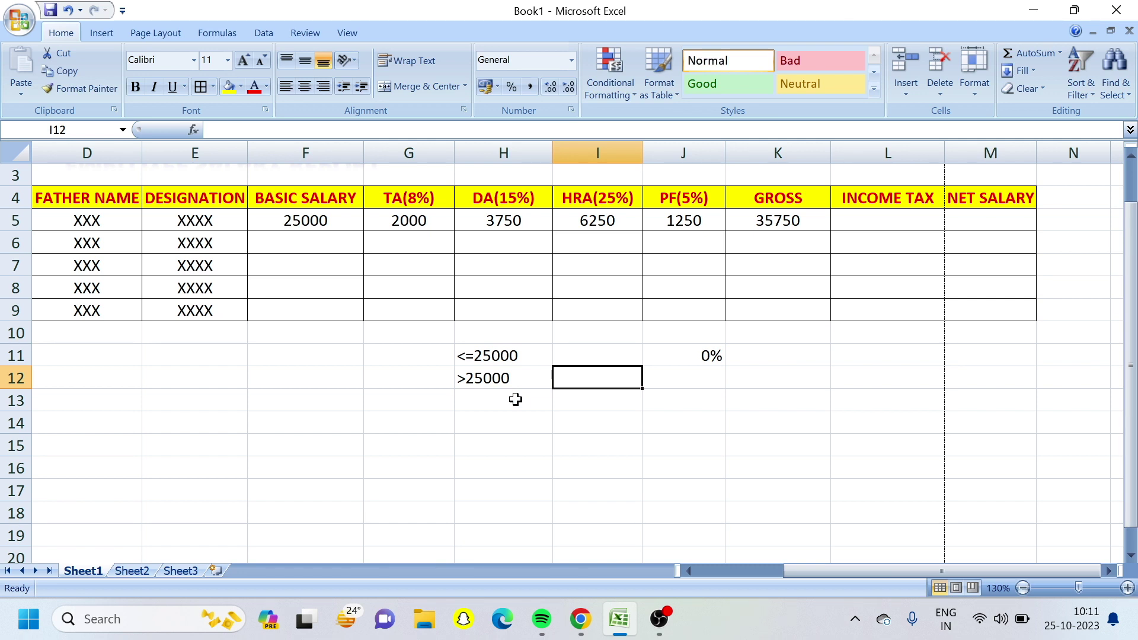
pyautogui.write('<=75000')
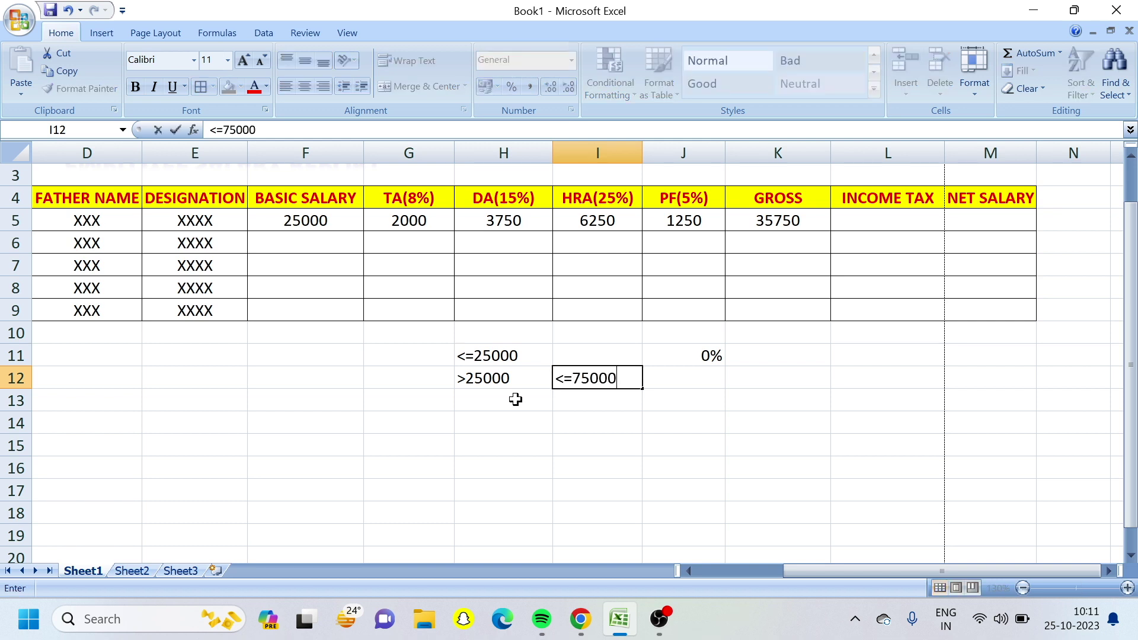
pyautogui.press('Tab')
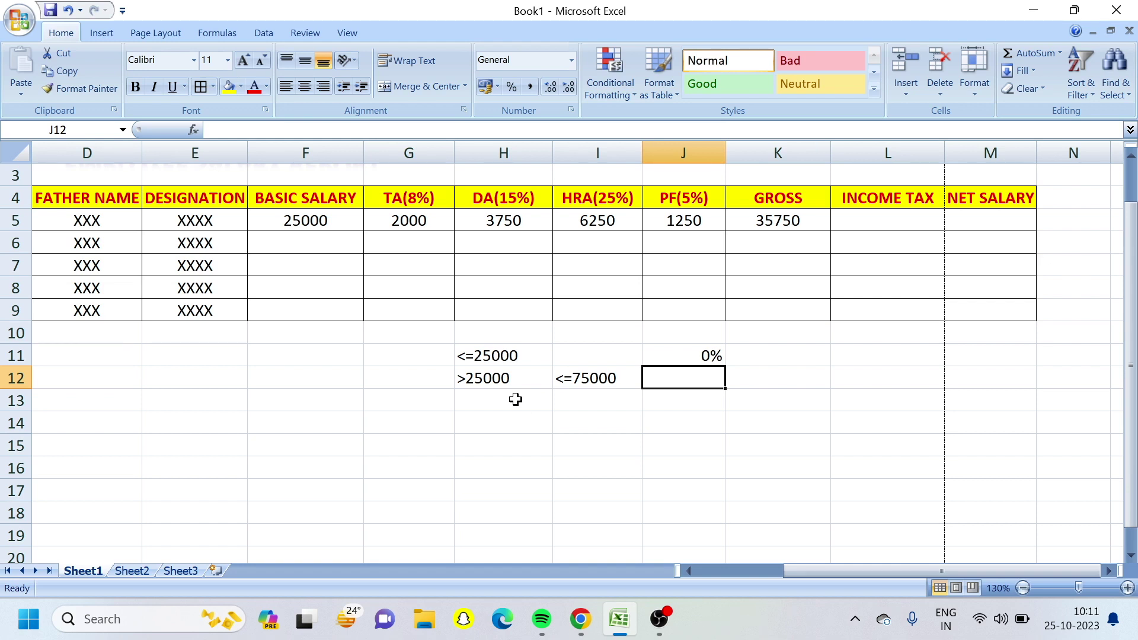
pyautogui.write('5')
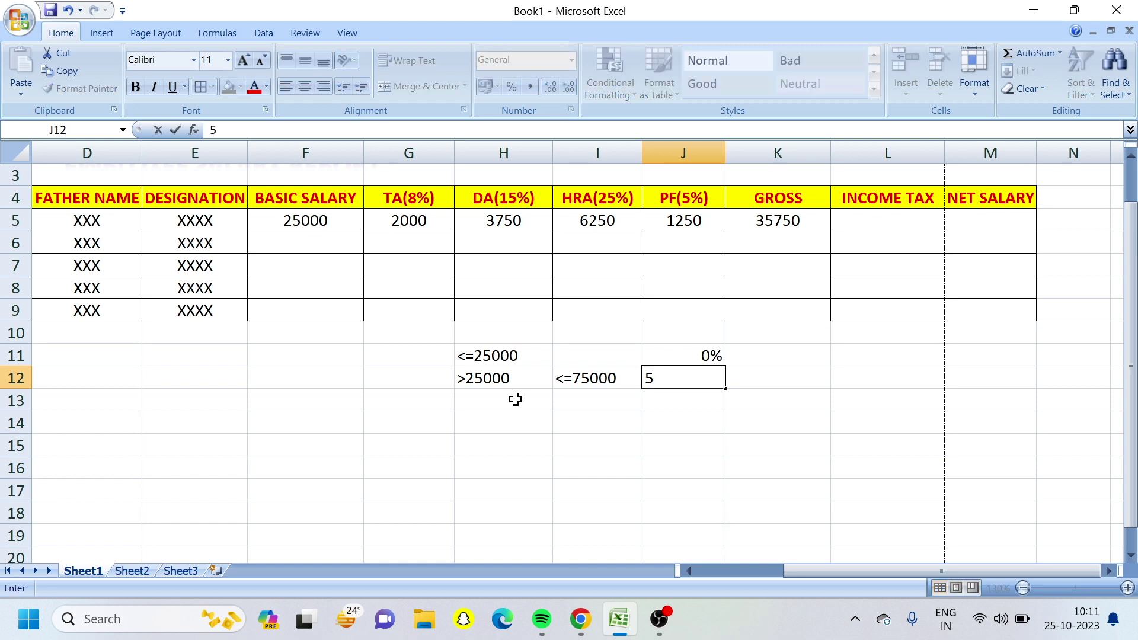
pyautogui.write('%')
pyautogui.press('Return')
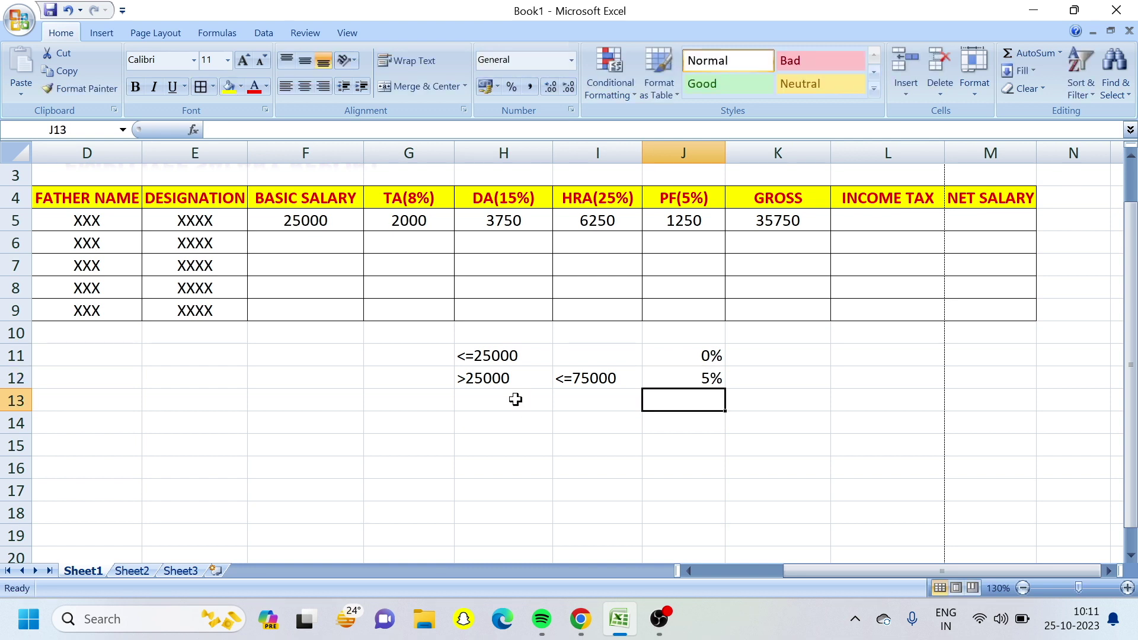
# Add the third slab: >75000 to <=200000 at 10%
pyautogui.click(515, 400)
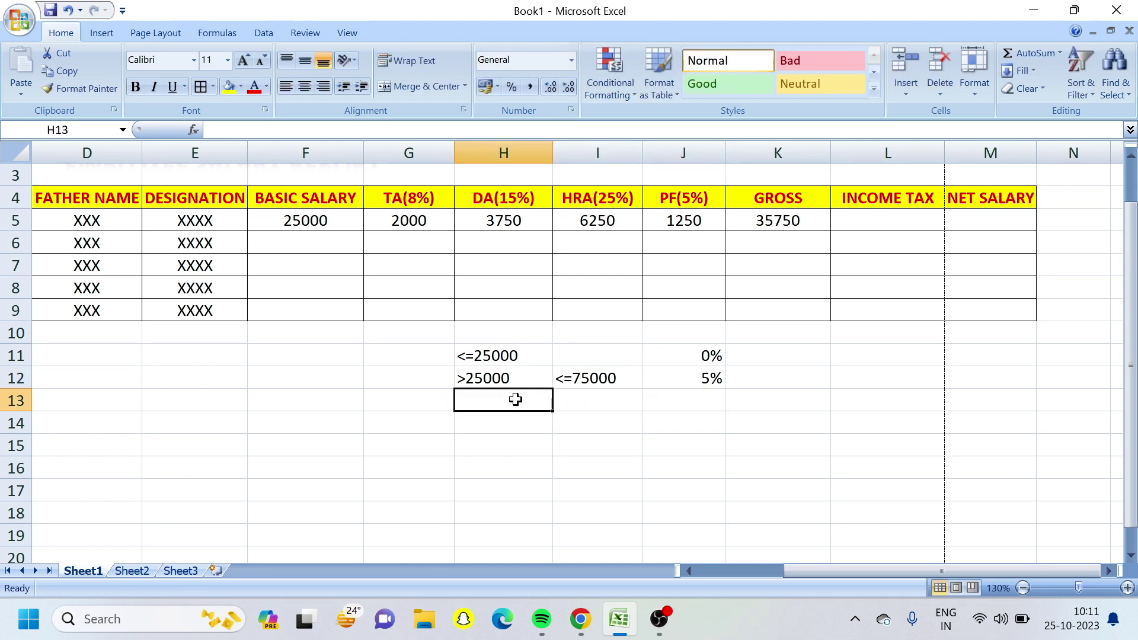
pyautogui.write('>75000')
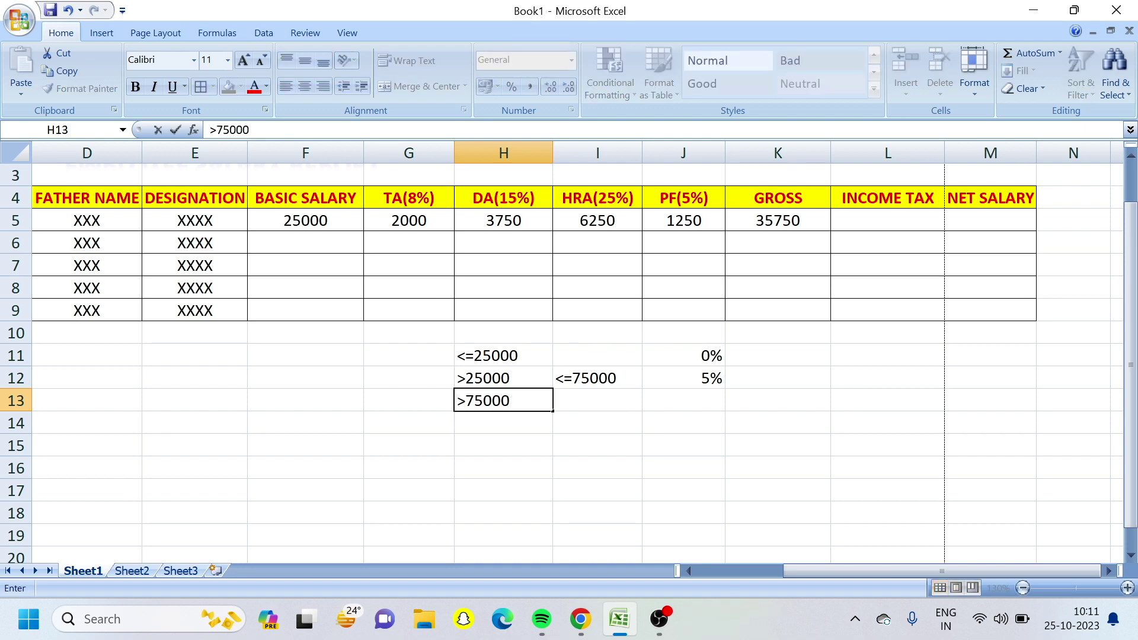
pyautogui.press('Tab')
pyautogui.write('<=')
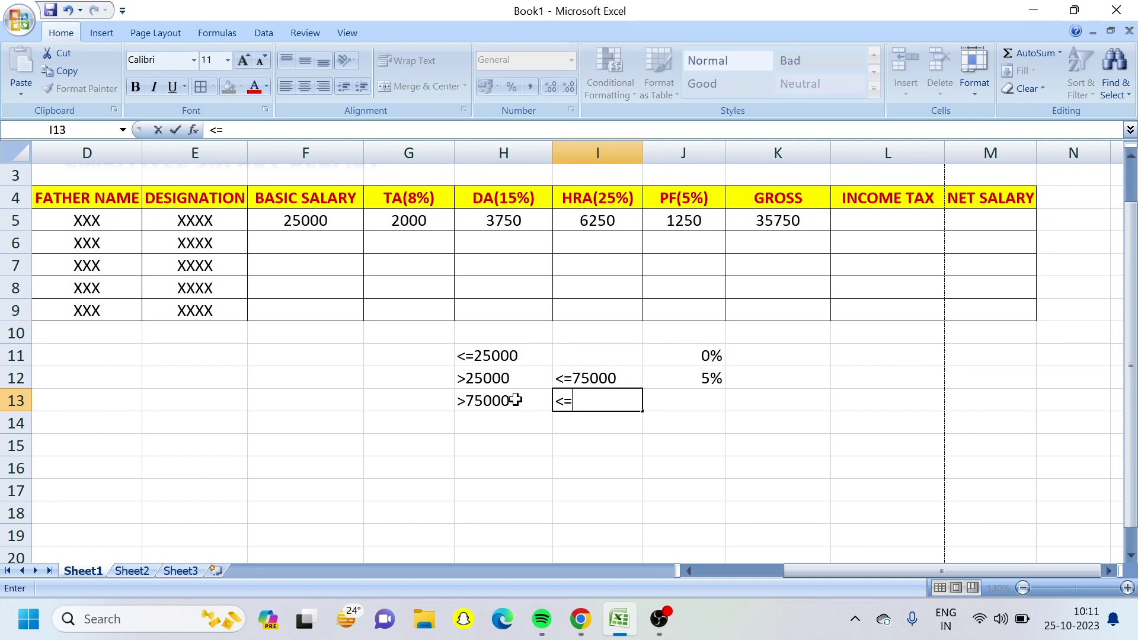
pyautogui.write('20')
pyautogui.write('0000')
pyautogui.press('Tab')
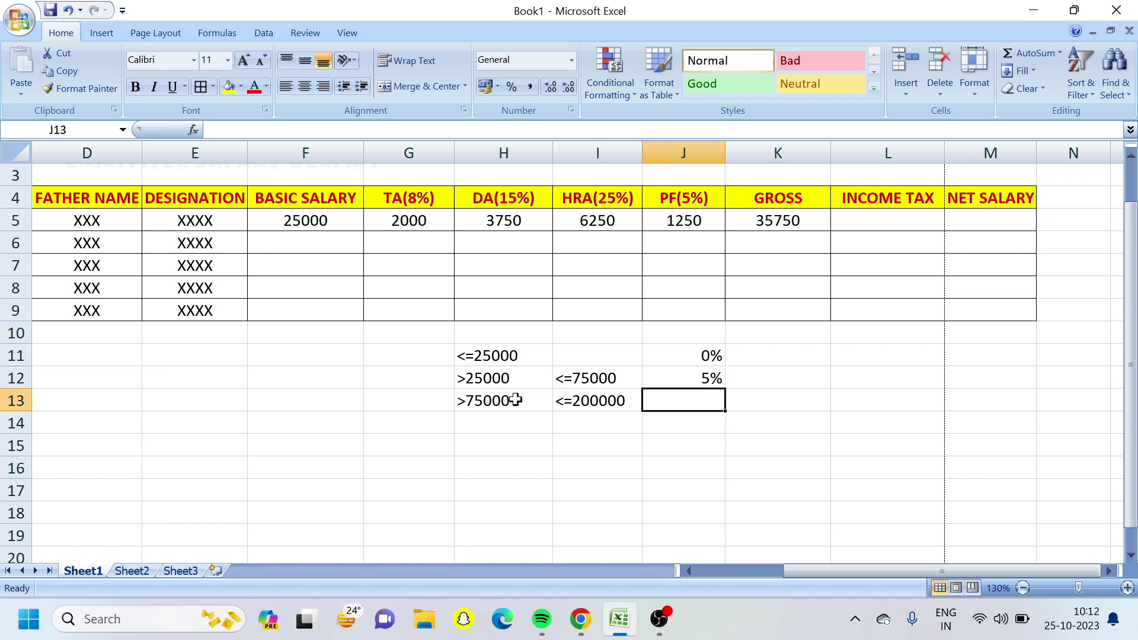
pyautogui.write('10')
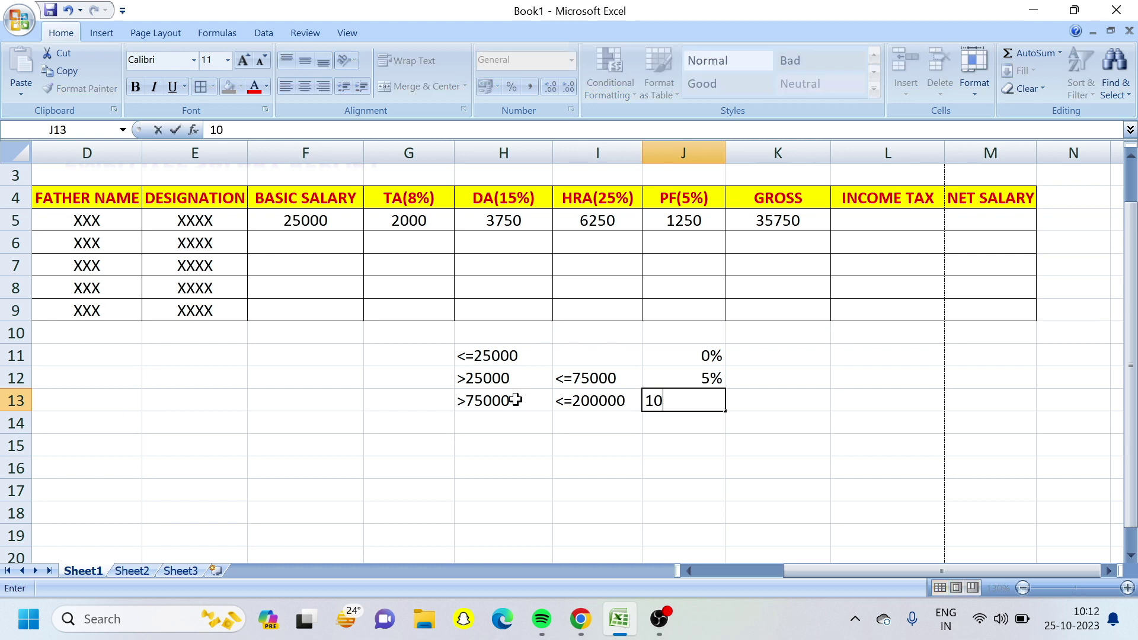
pyautogui.write('%')
pyautogui.press('Return')
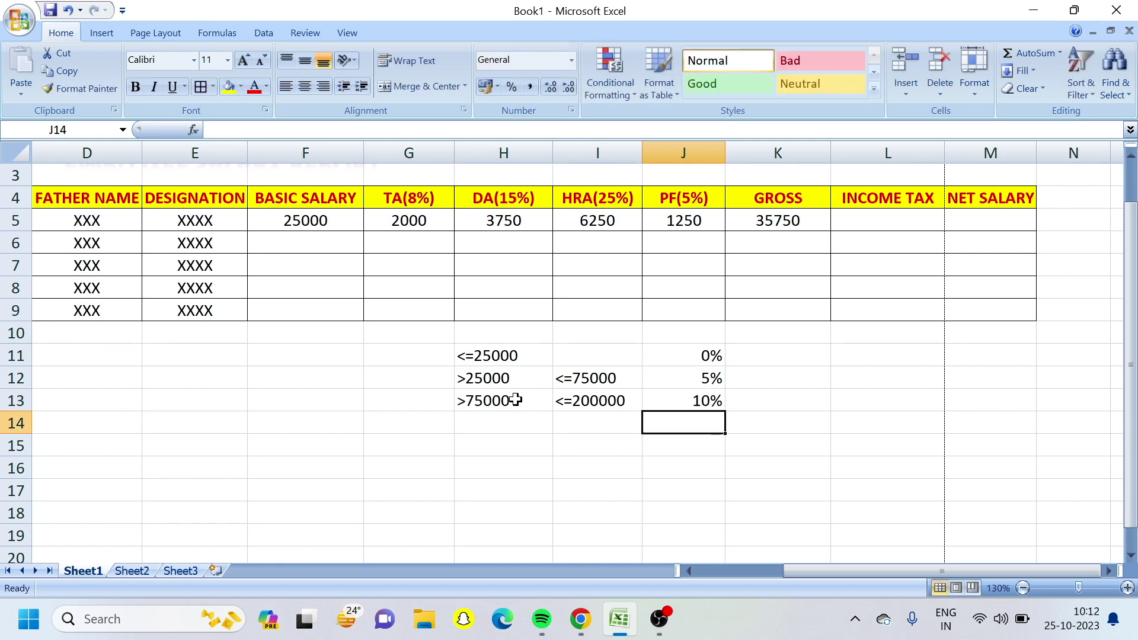
# Add the fourth slab: >200000 to <=500000 at 15%
pyautogui.press('Left')
pyautogui.press('Left')
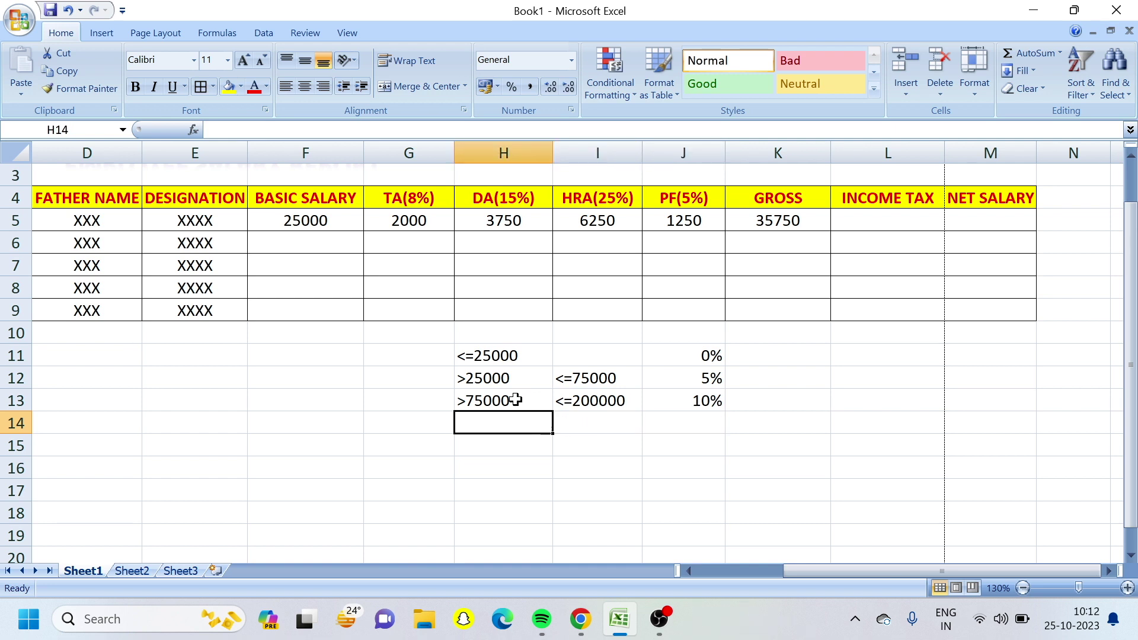
pyautogui.write('>200000')
pyautogui.press('Tab')
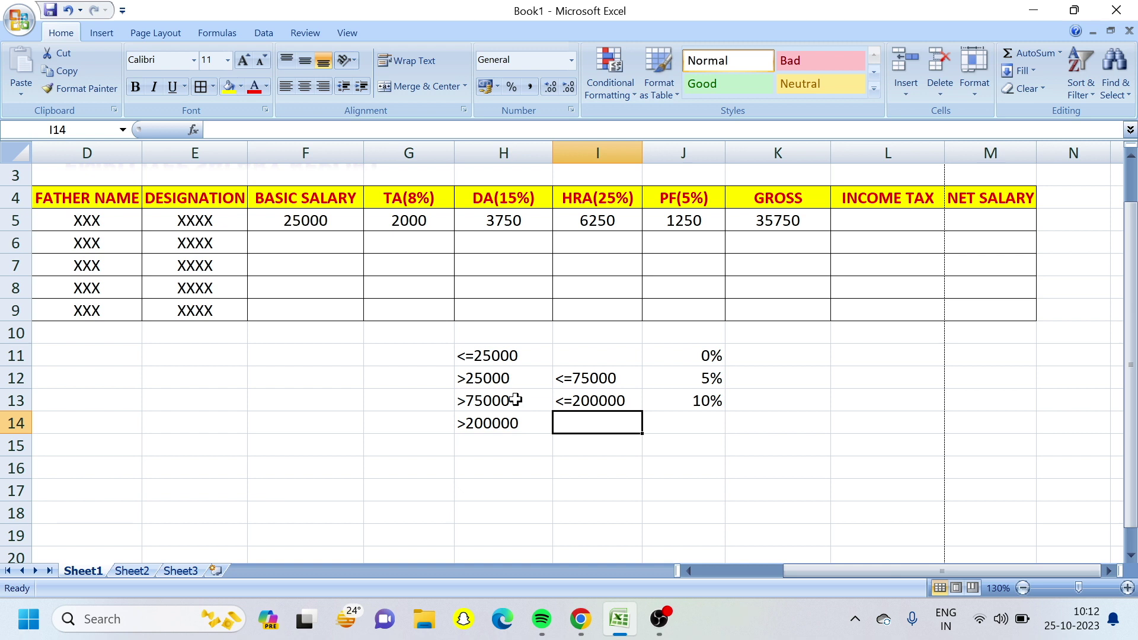
pyautogui.write('<=500000')
pyautogui.press('Tab')
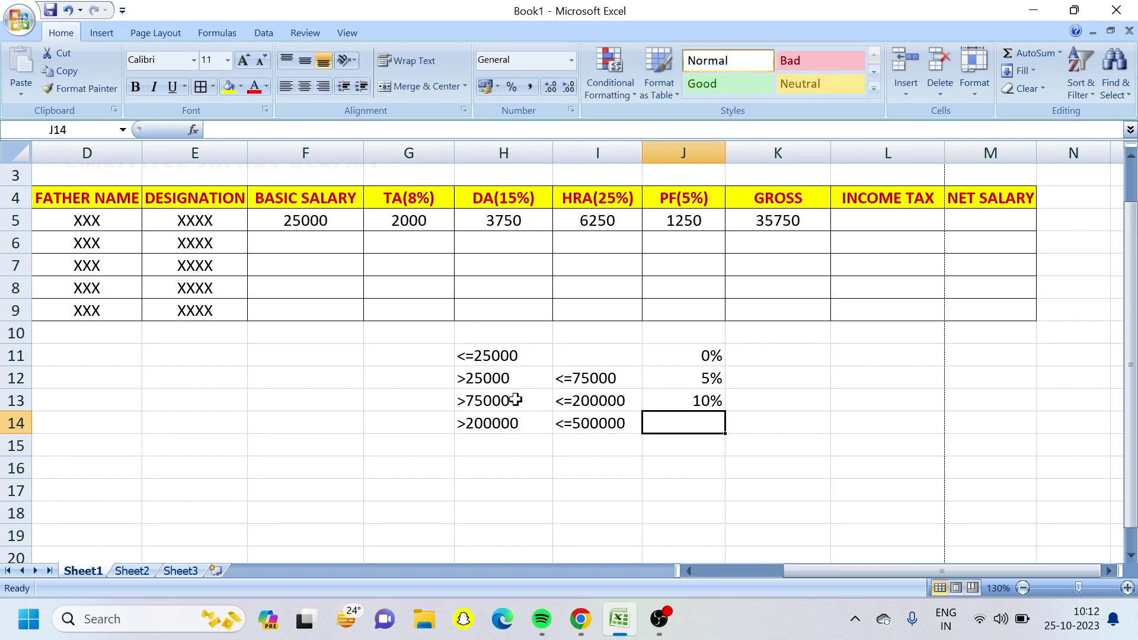
pyautogui.write('15%')
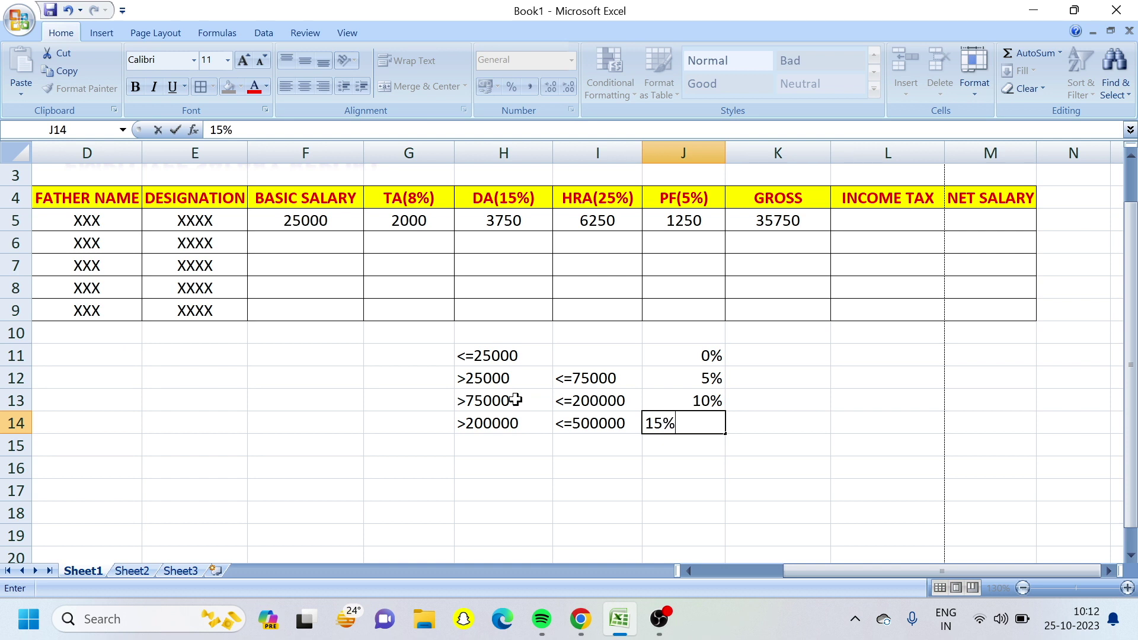
pyautogui.press('Return')
# Add the fifth slab: >500000 to <=1000000 at 20%
pyautogui.press('Left')
pyautogui.press('Left')
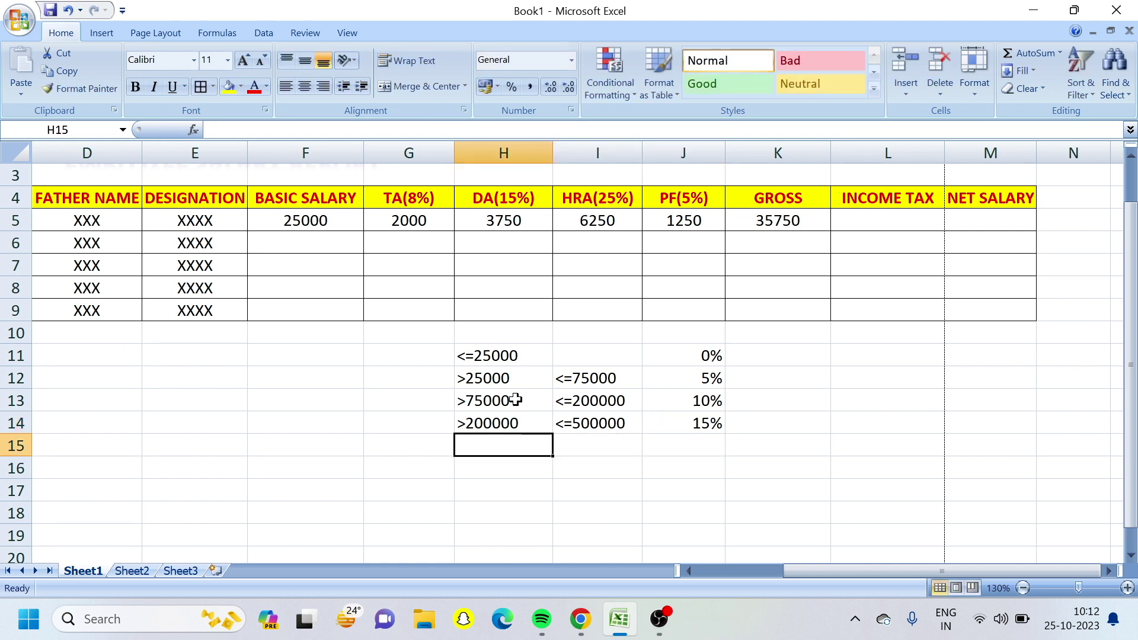
pyautogui.write('>50')
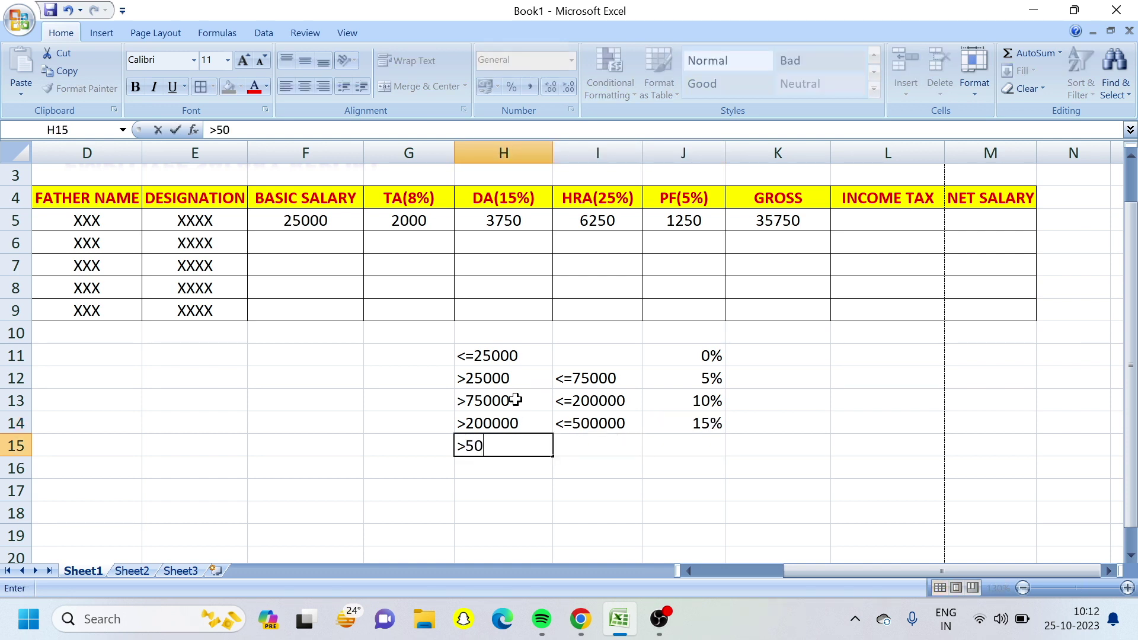
pyautogui.write('0000')
pyautogui.press('Right')
pyautogui.write('<=10')
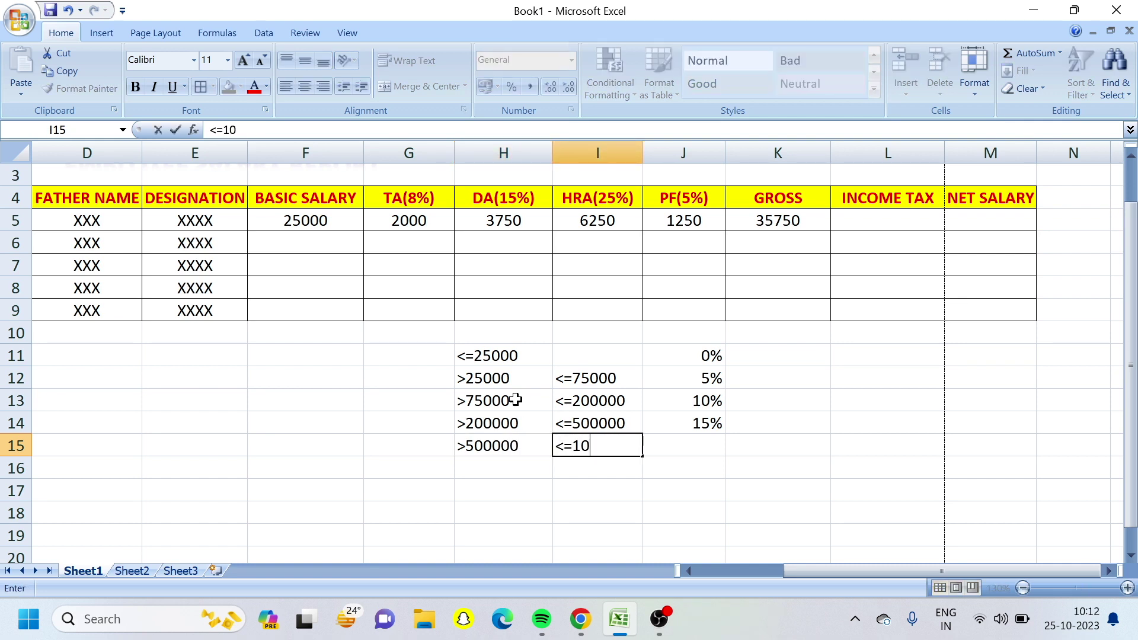
pyautogui.write('00000')
pyautogui.press('Right')
pyautogui.write('20%')
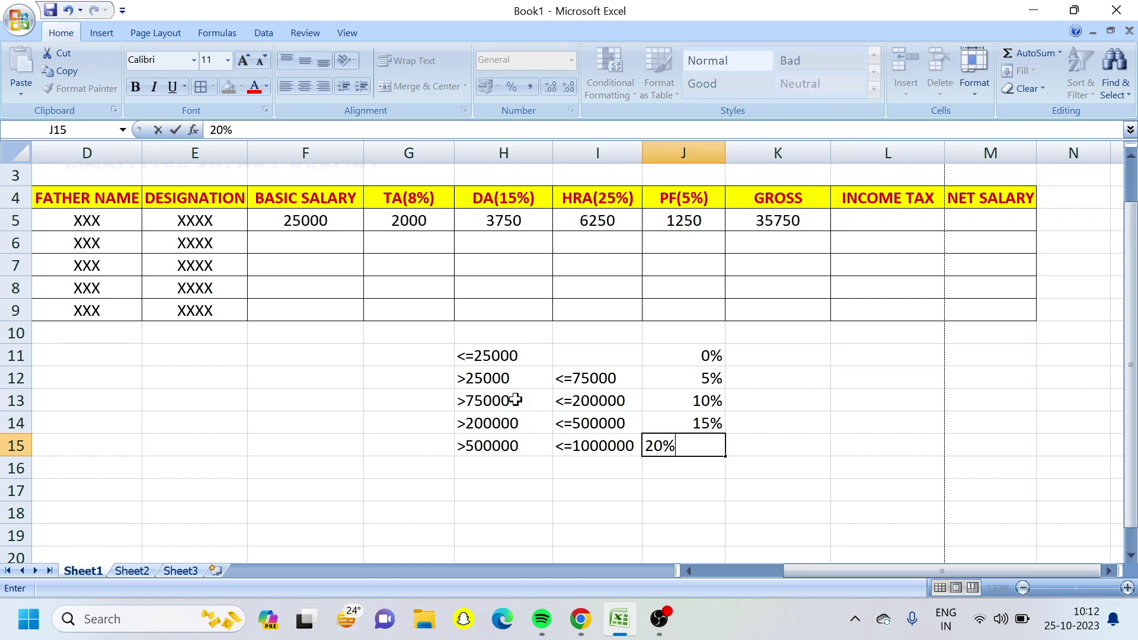
pyautogui.press('Return')
# Add the top slab: >1000000 at 30%
pyautogui.press('Left')
pyautogui.press('Left')
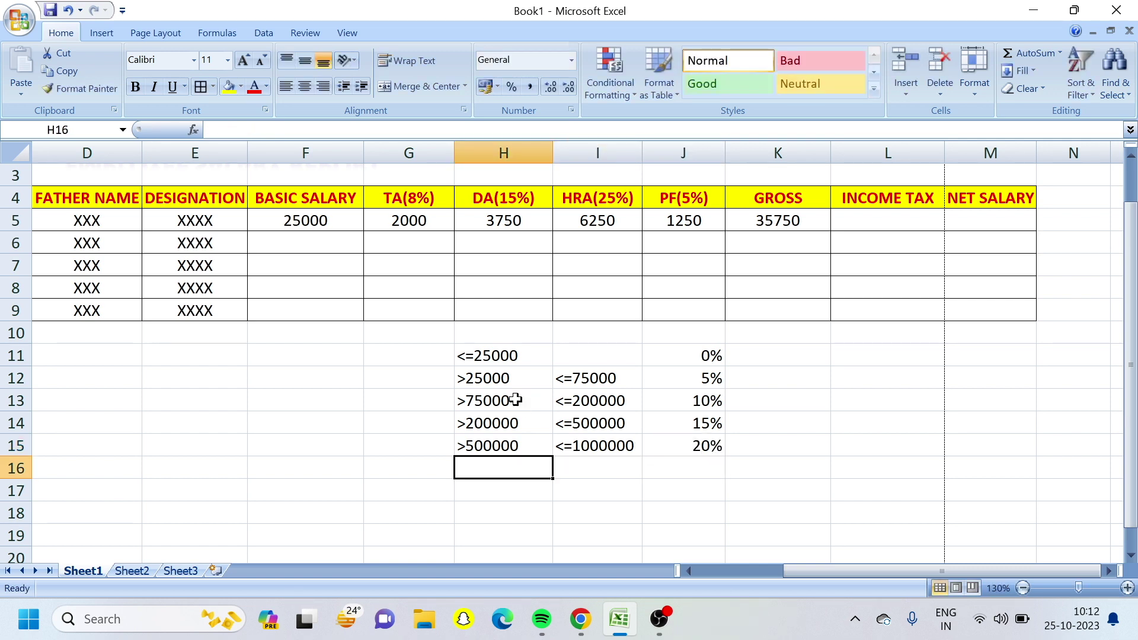
pyautogui.write('>1000000')
pyautogui.press('Tab')
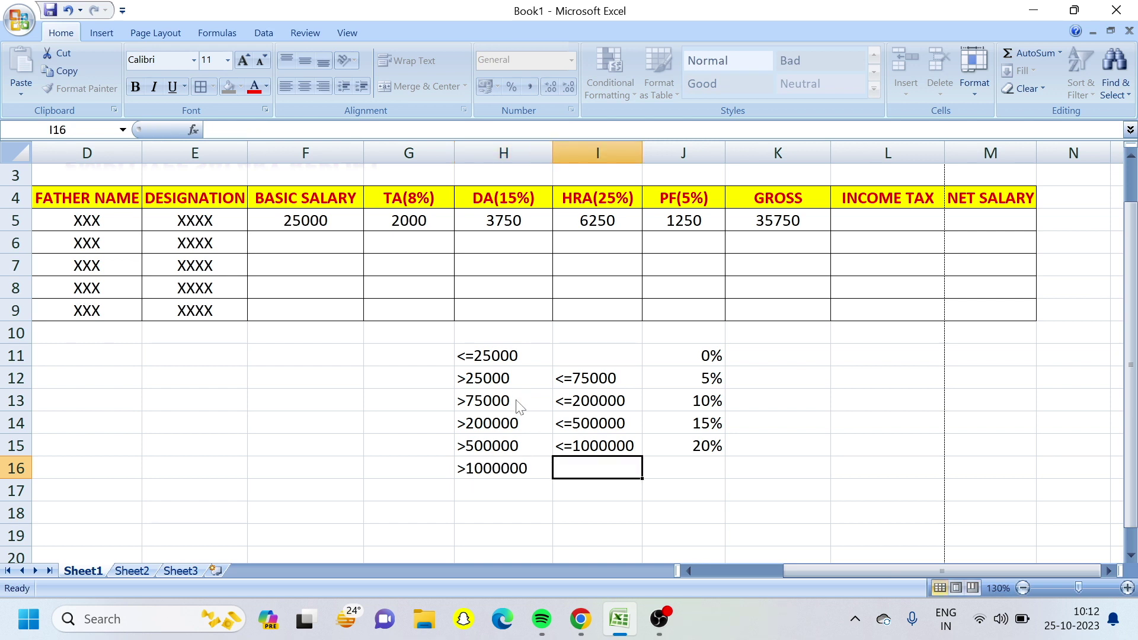
pyautogui.press('Tab')
pyautogui.write('30')
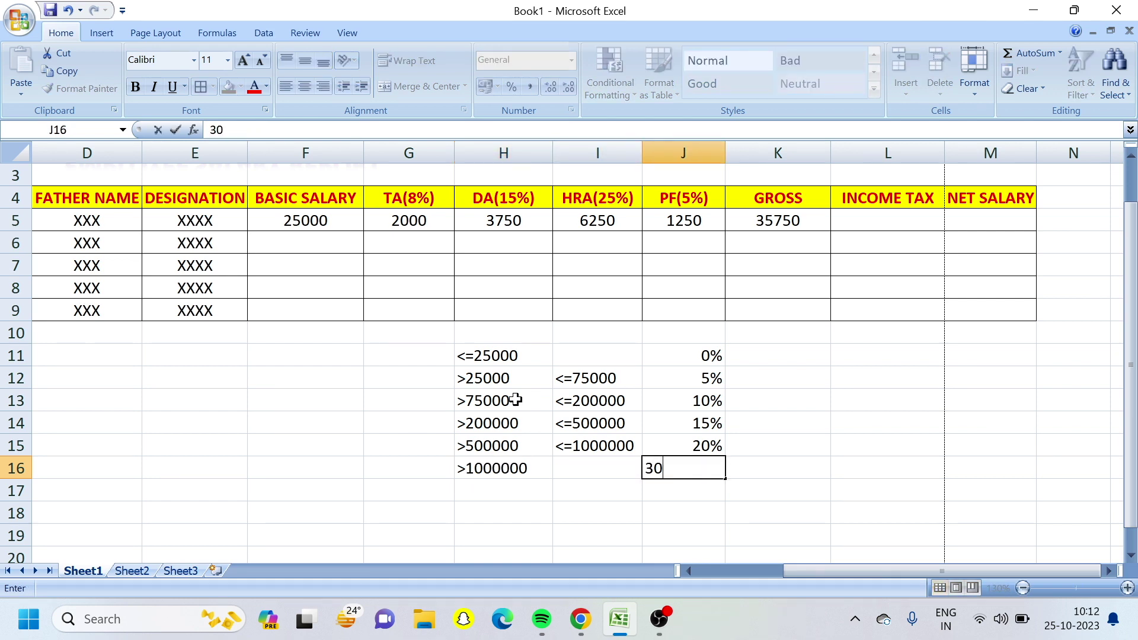
pyautogui.write('%')
pyautogui.press('Tab')
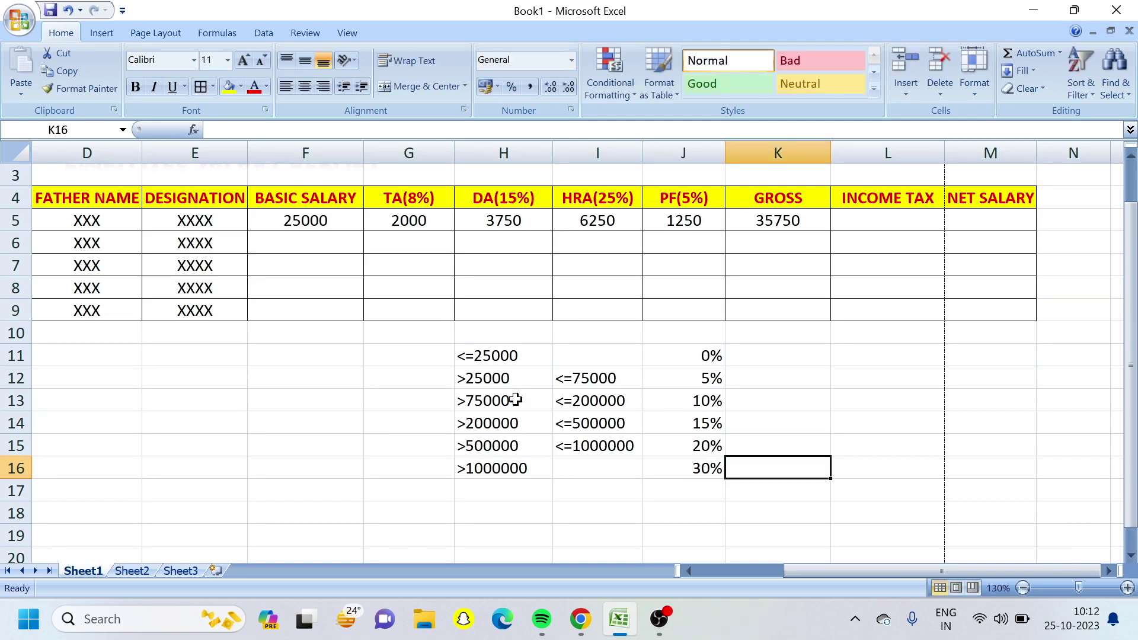
pyautogui.press('Right')
pyautogui.press('Right')
pyautogui.press('Right')
pyautogui.press('Right')
pyautogui.press('Right')
pyautogui.press('Right')
pyautogui.press('Right')
pyautogui.press('Right')
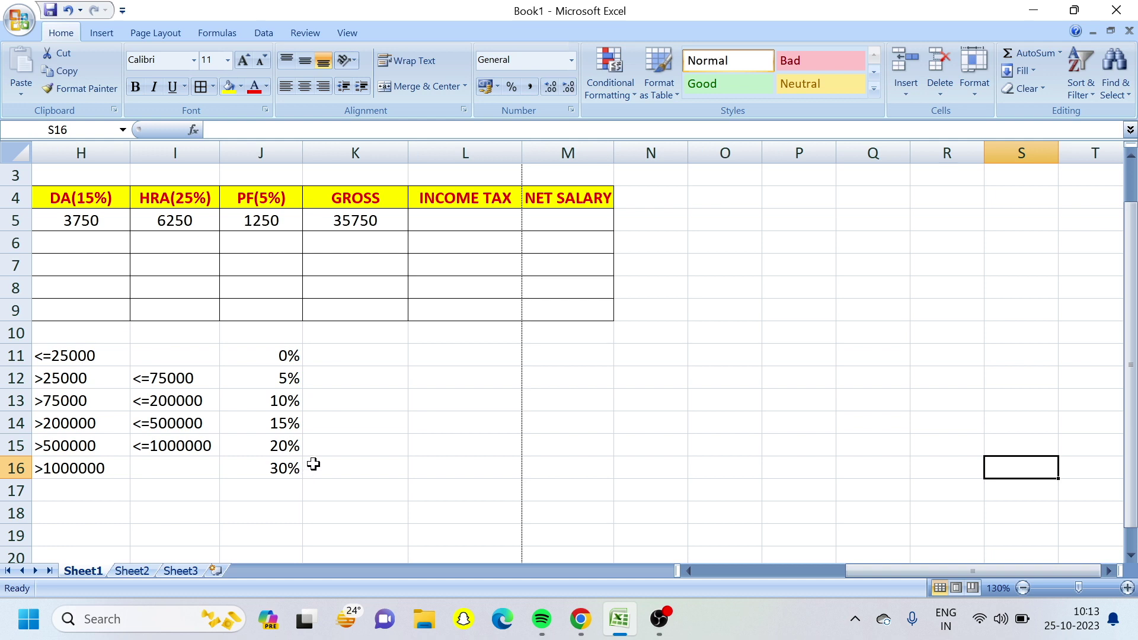
pyautogui.click(374, 221)
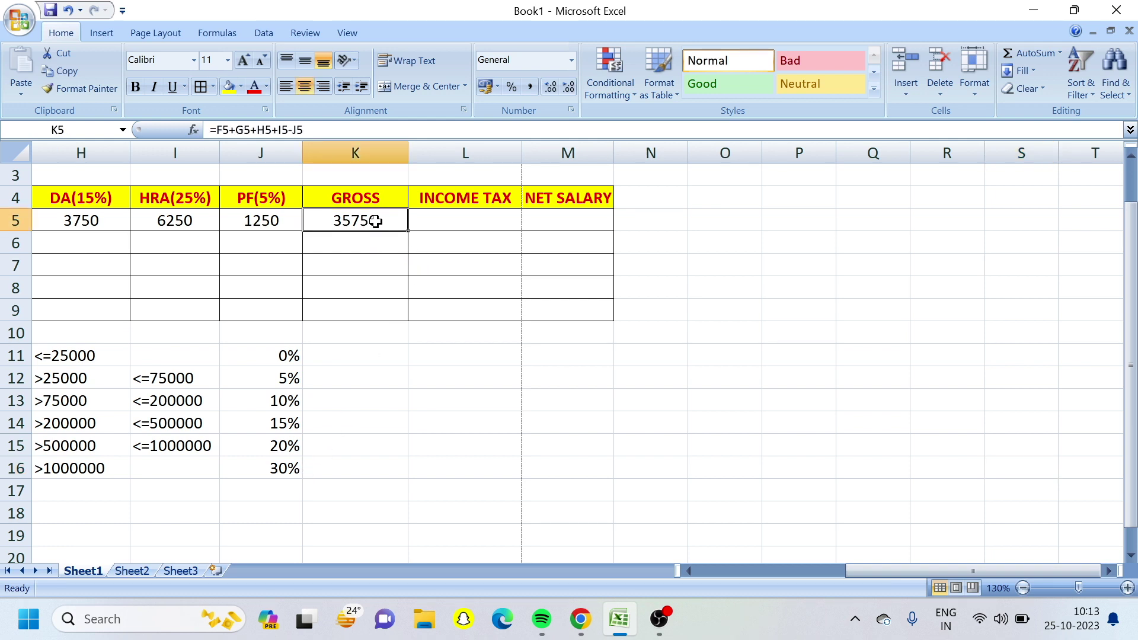
pyautogui.click(455, 221)
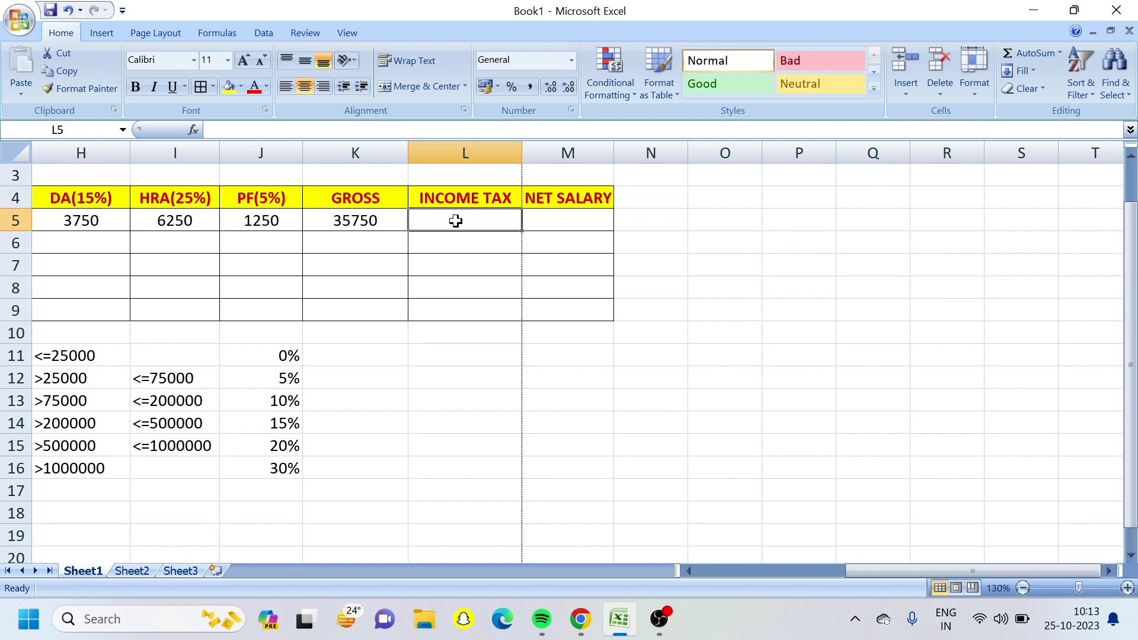
pyautogui.moveTo(252, 358); pyautogui.dragTo(267, 462)
# Begin the L5 income tax formula with =IF(AND(K5<=25000),K5*0/100, for the 0% slab
pyautogui.click(429, 220)
pyautogui.write('=IF')
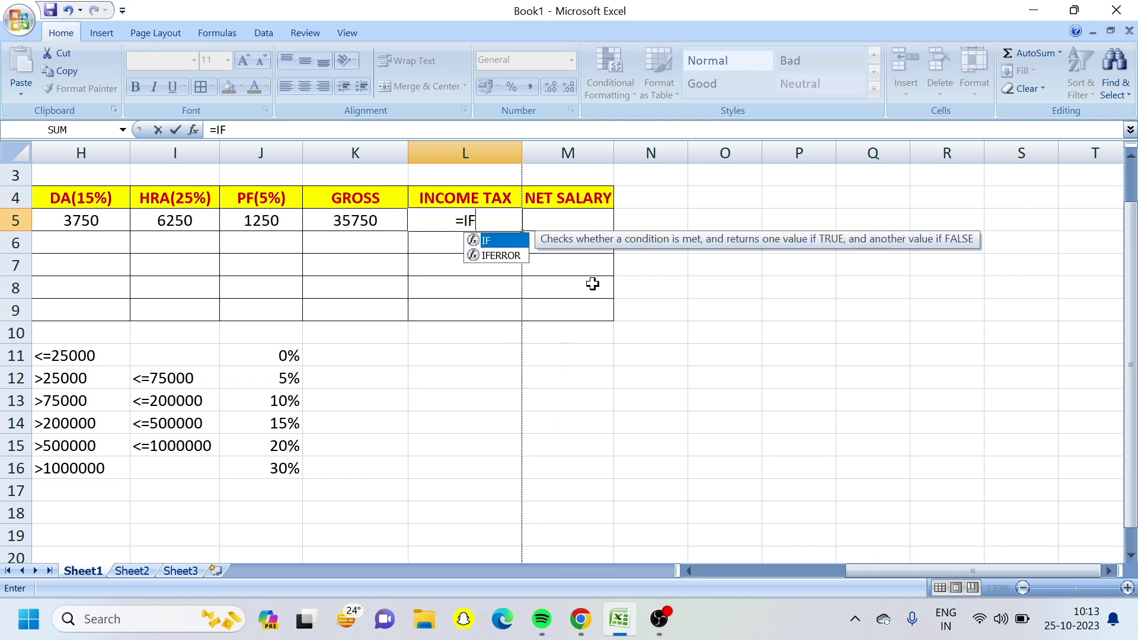
pyautogui.write('(AND(')
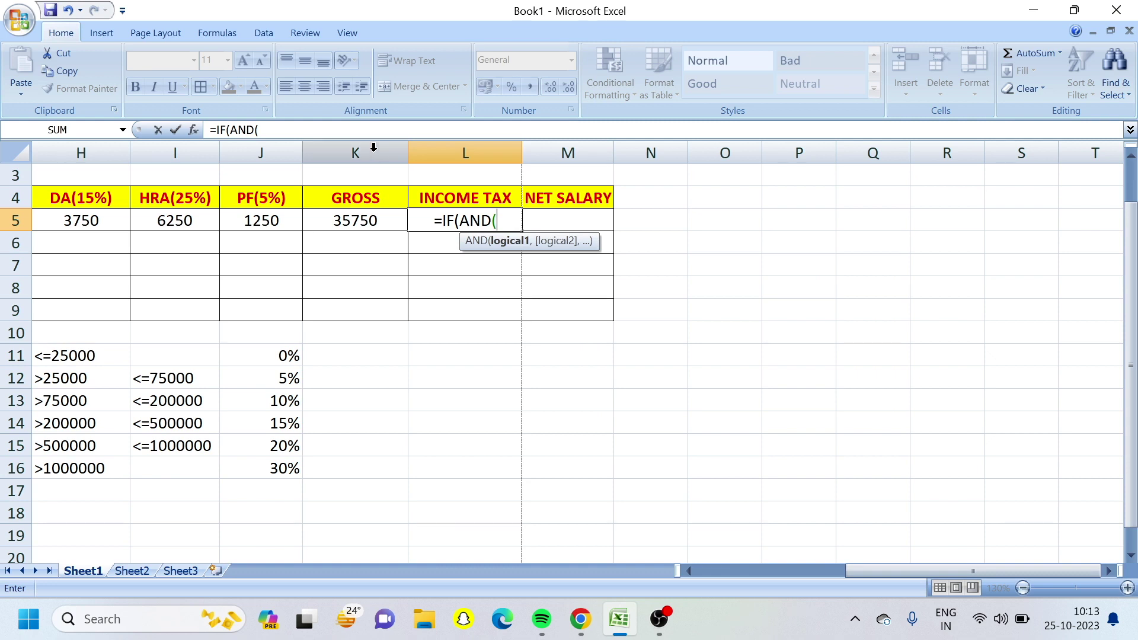
pyautogui.click(367, 227)
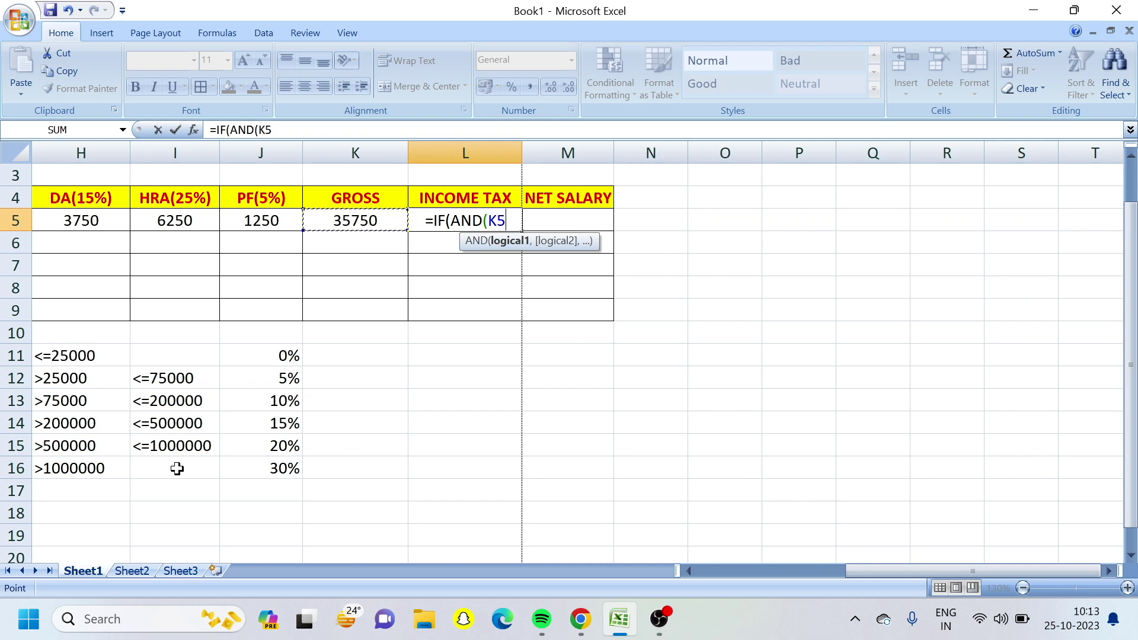
pyautogui.write('<')
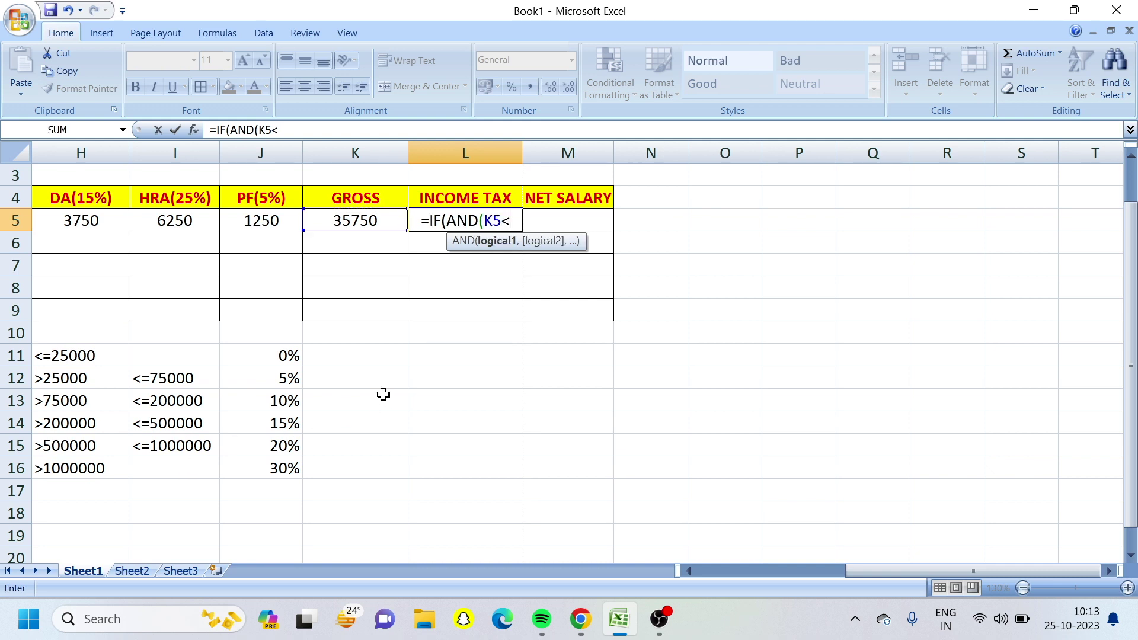
pyautogui.write('=25000')
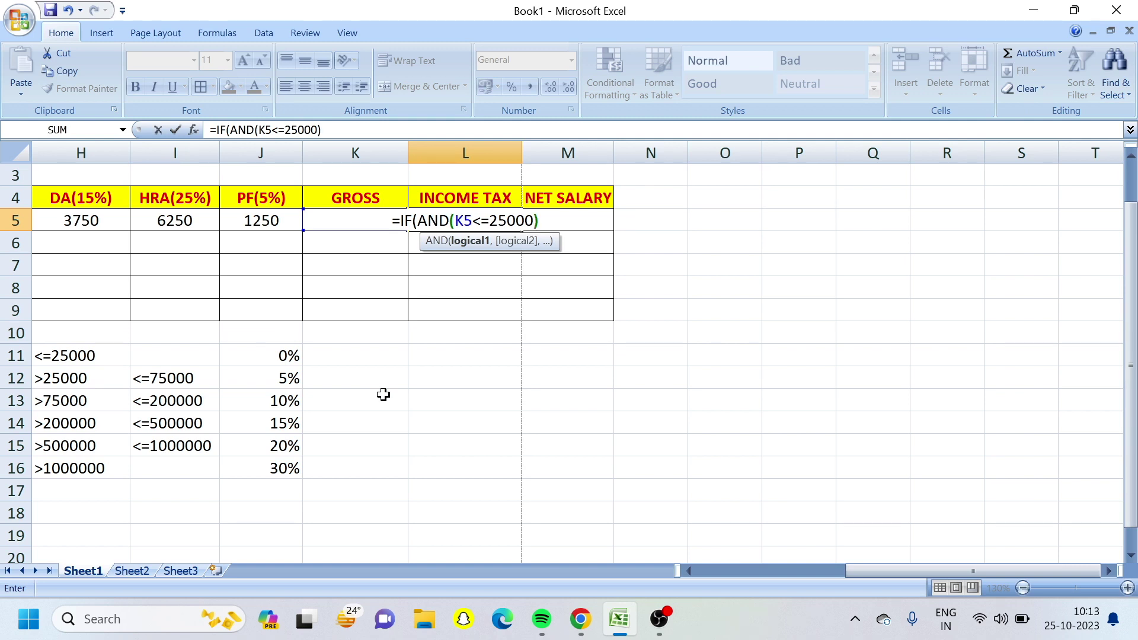
pyautogui.write(')')
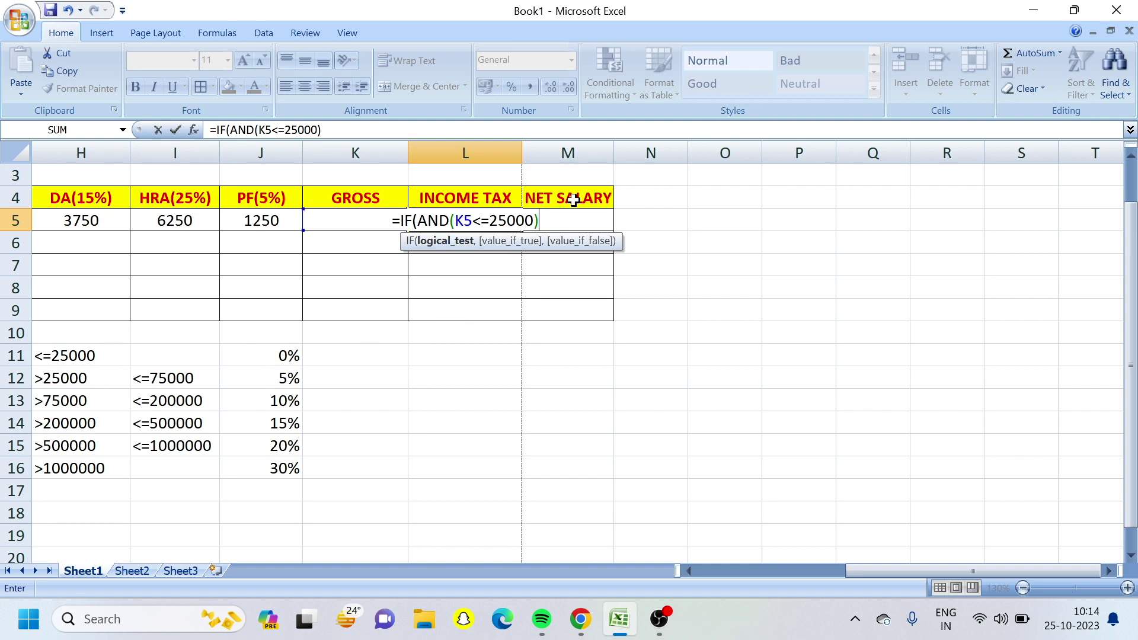
pyautogui.write(',')
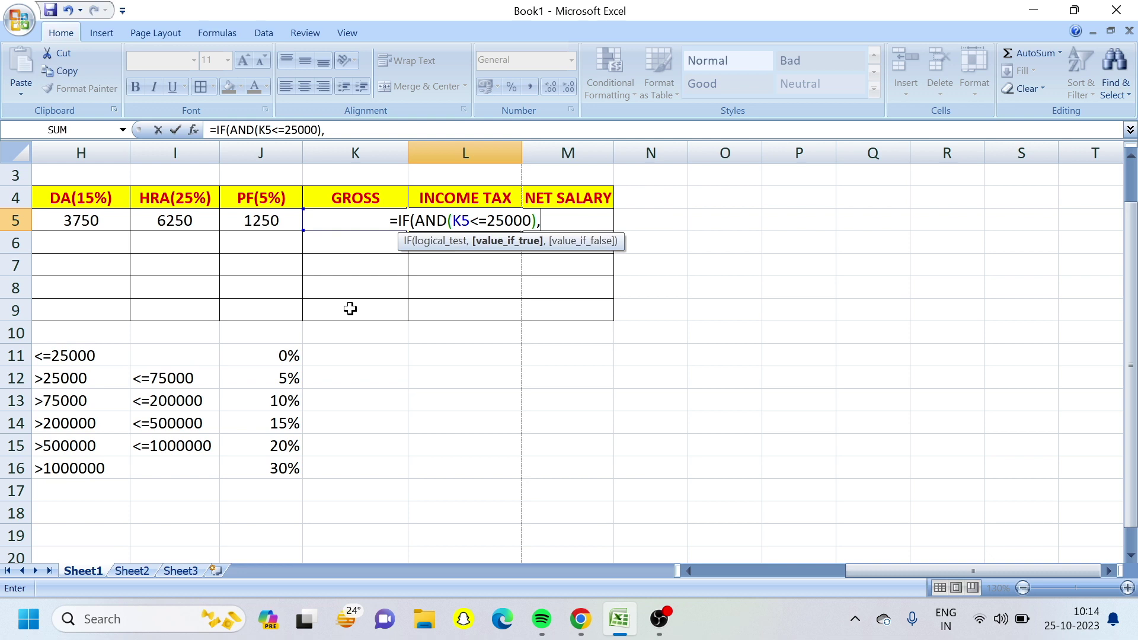
pyautogui.write('K5*')
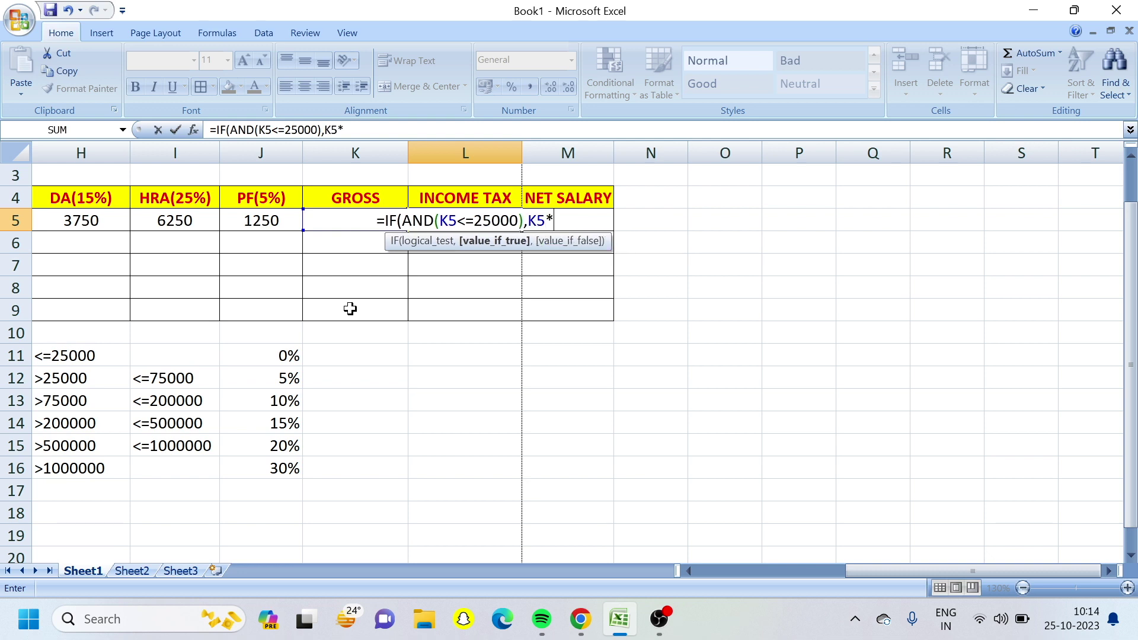
pyautogui.write('0/100')
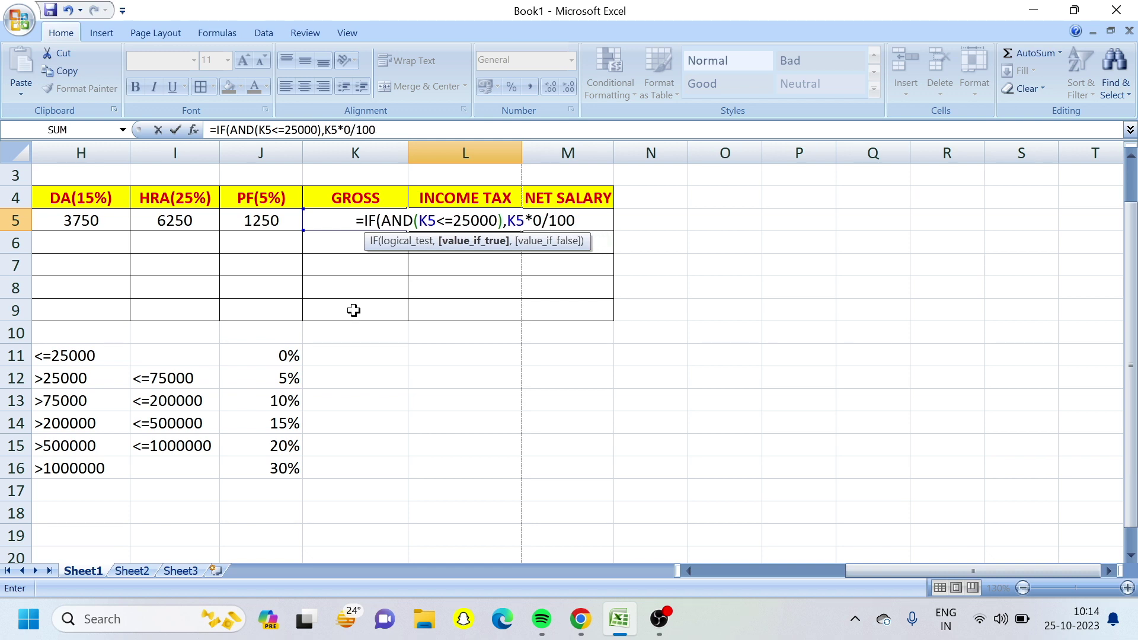
pyautogui.write(',')
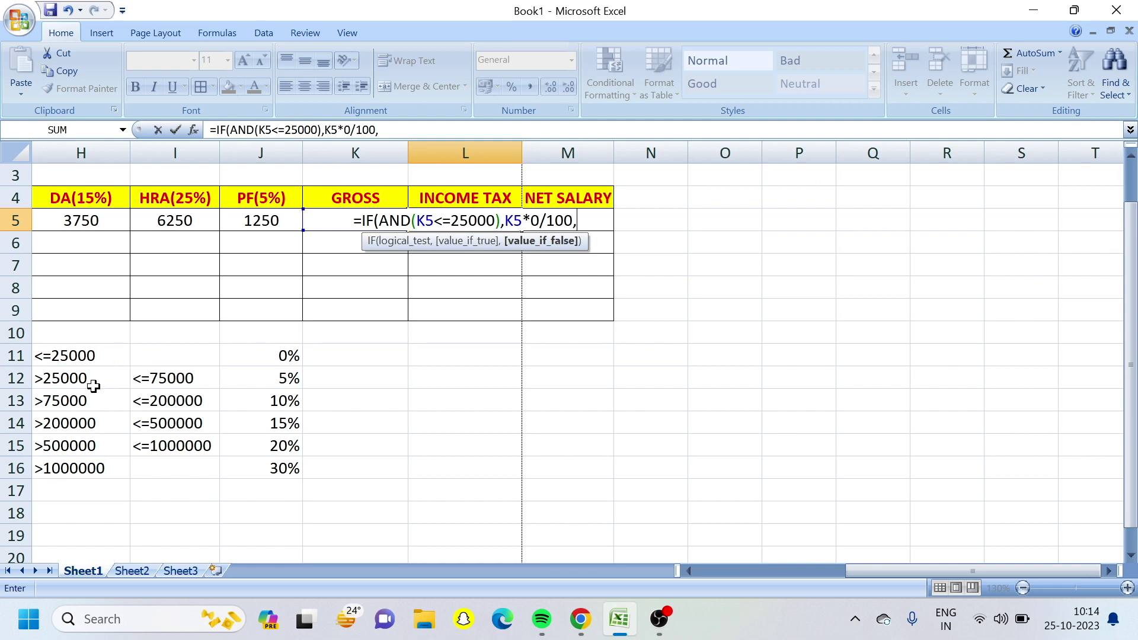
# Extend the L5 formula with the 5% slab (25000–75000) and the 10% slab (75000–200000)
pyautogui.write('IF(AND(')
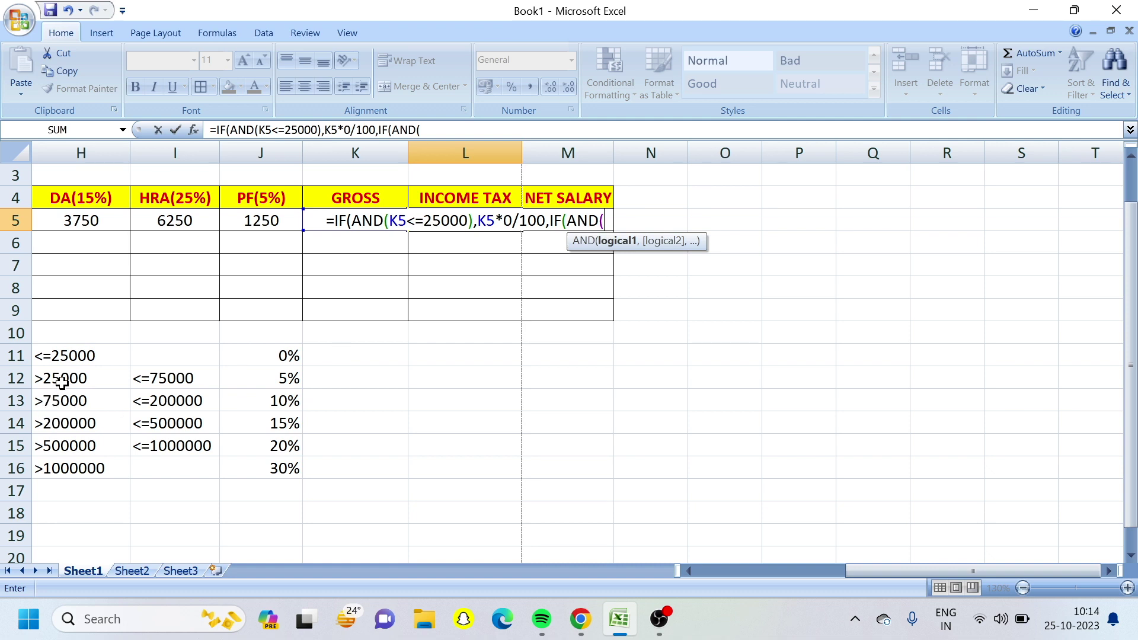
pyautogui.write('K5')
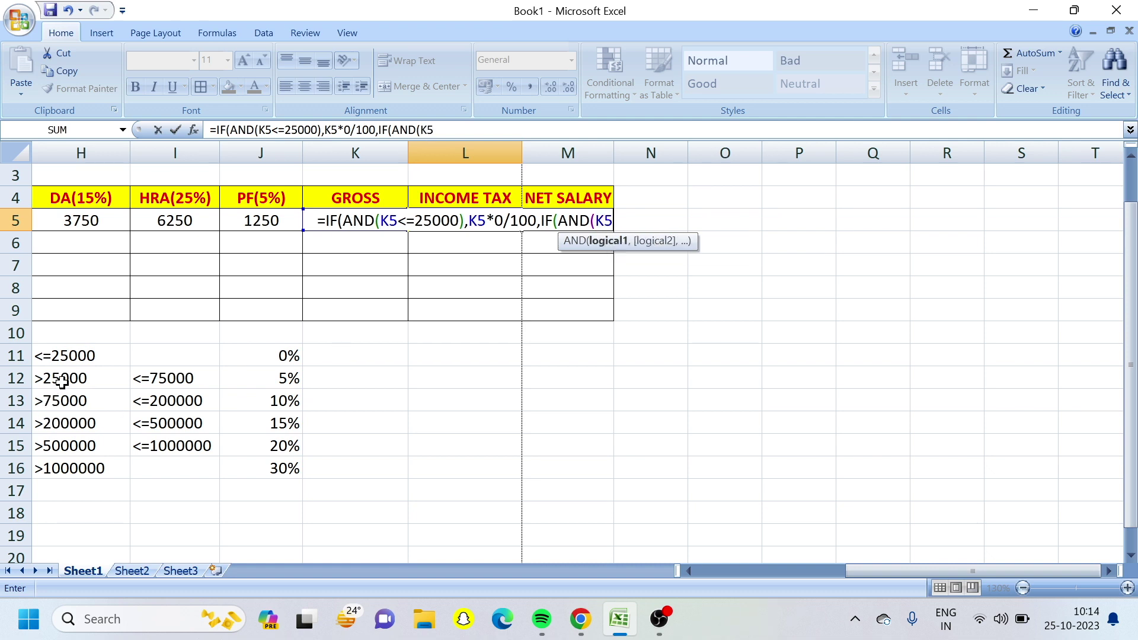
pyautogui.write('>25000')
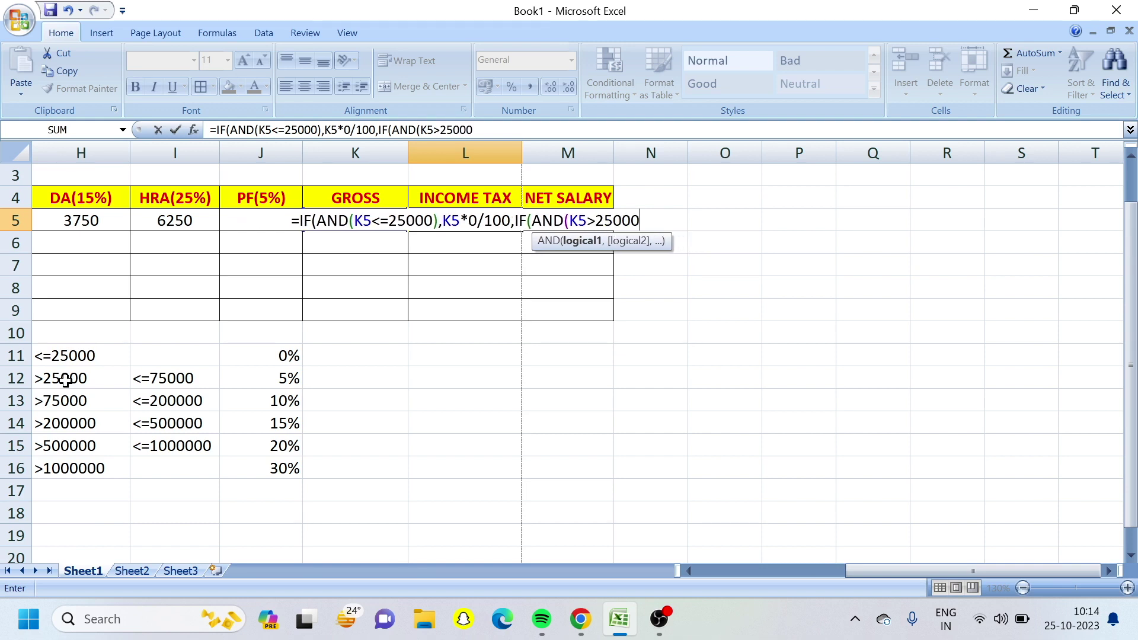
pyautogui.write(', ')
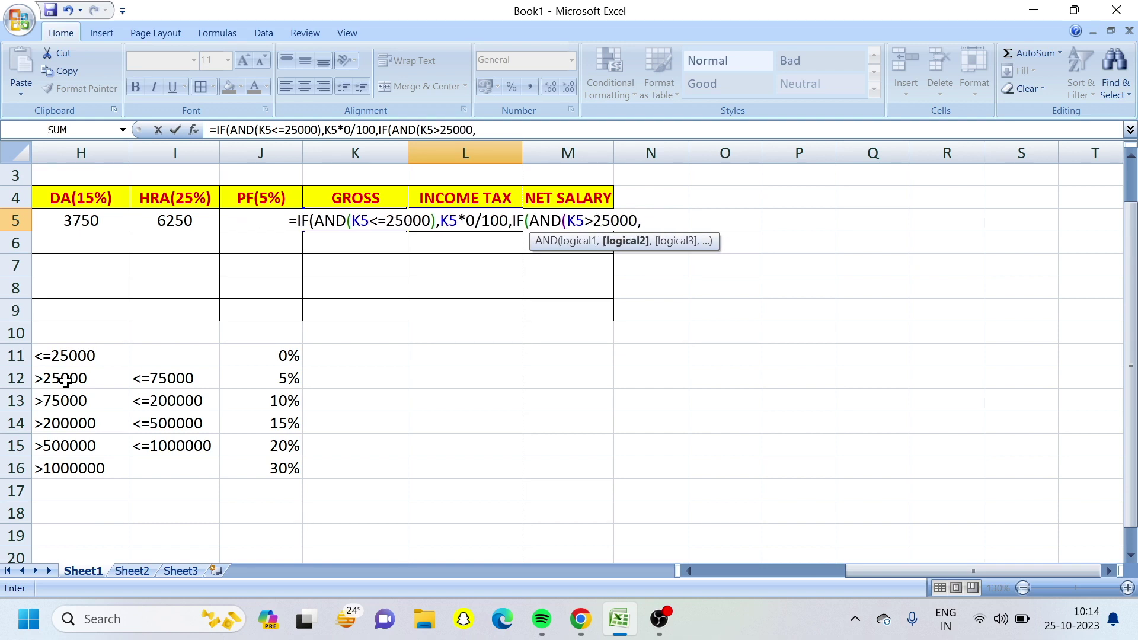
pyautogui.write('K5<=')
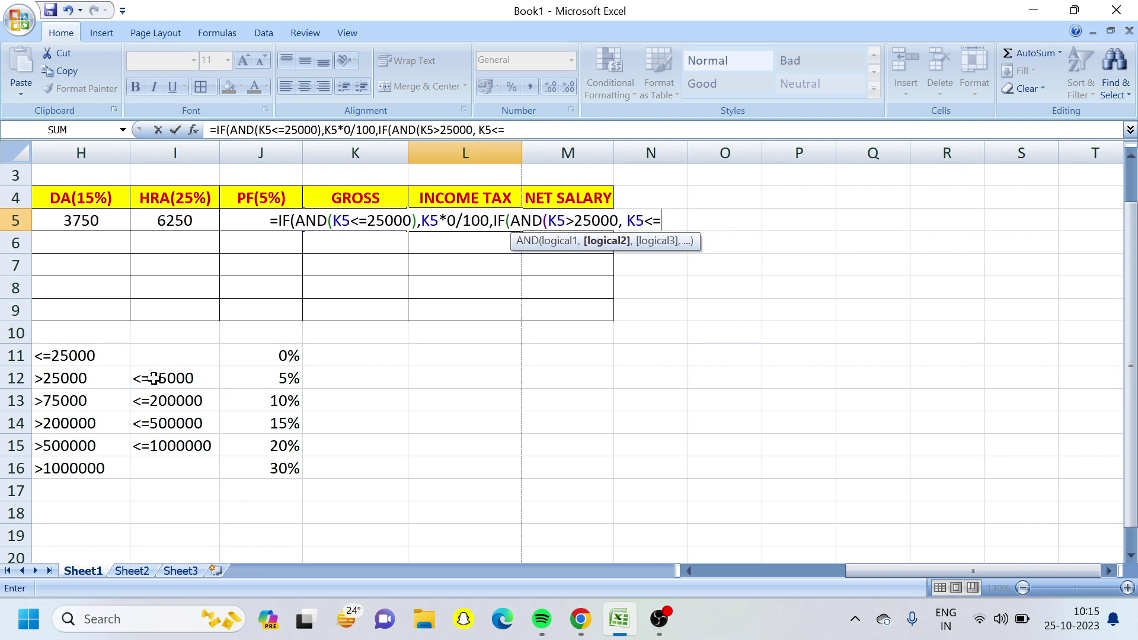
pyautogui.write('7500')
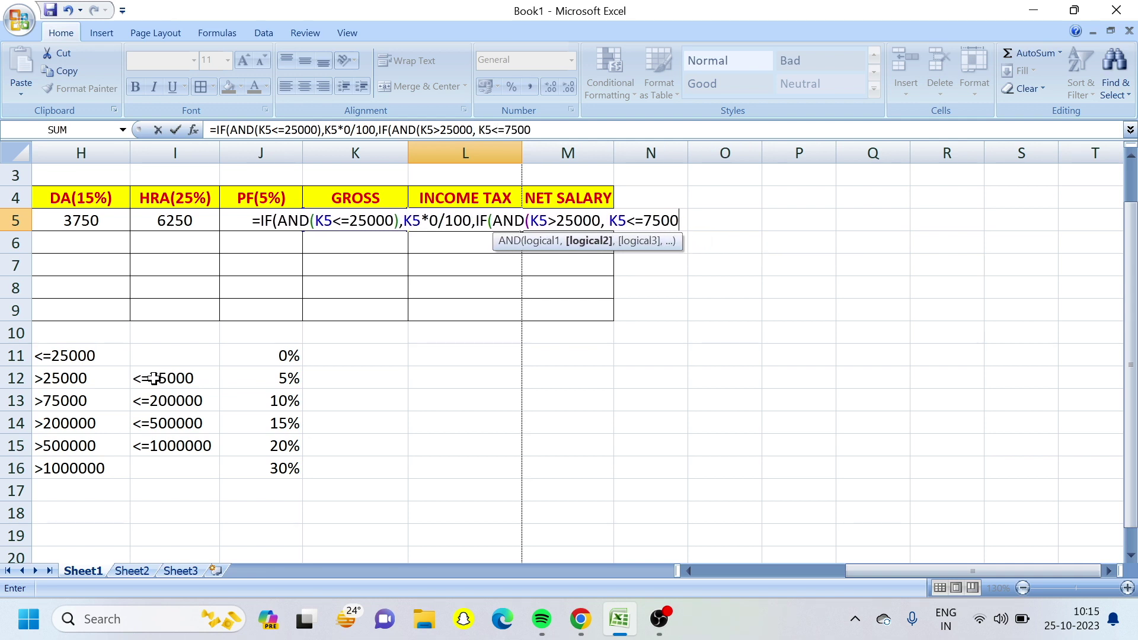
pyautogui.write('0)')
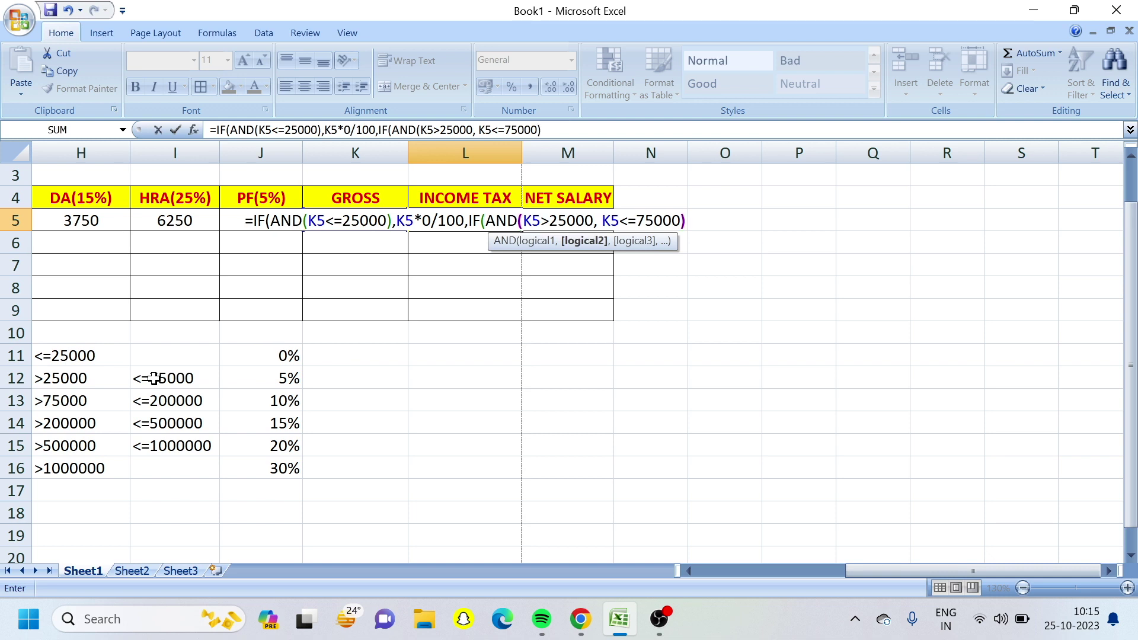
pyautogui.write(',')
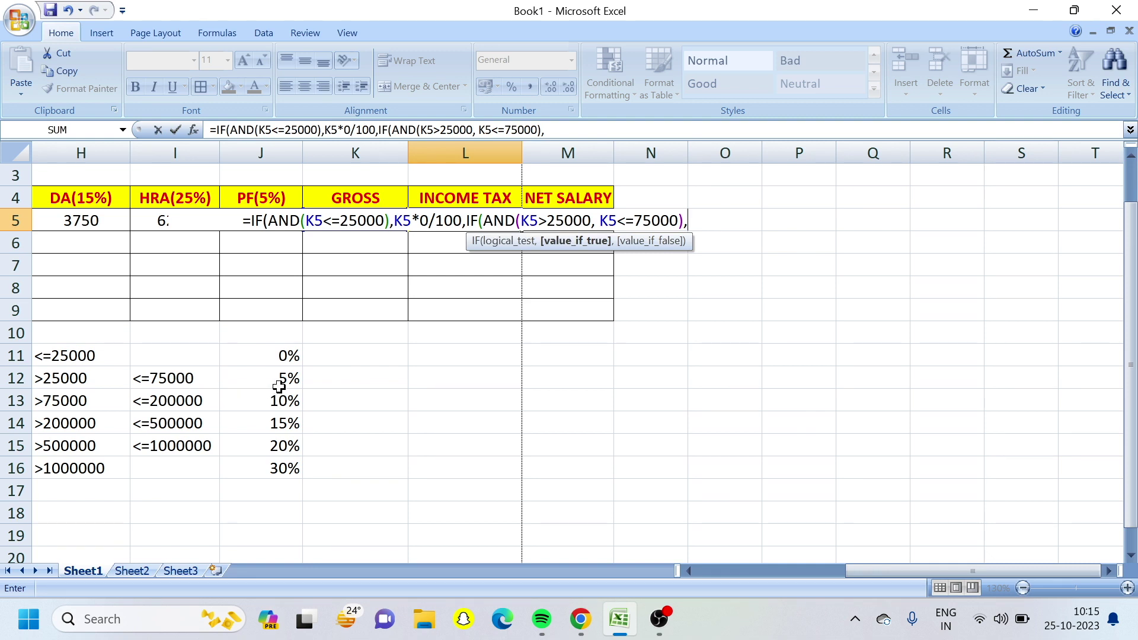
pyautogui.write('K5*5/100,')
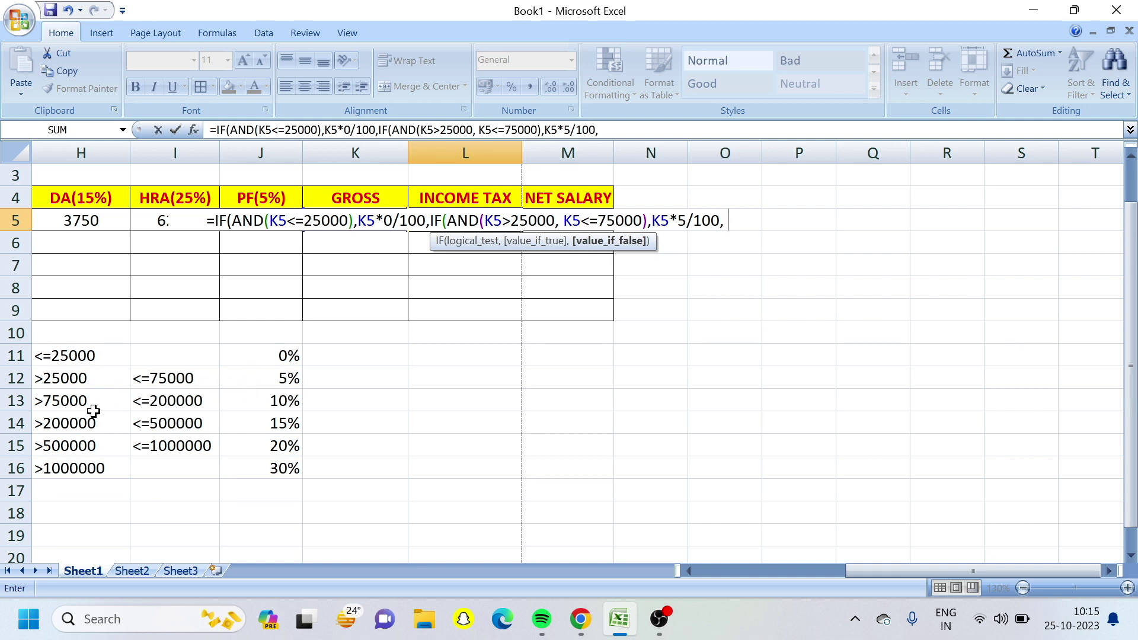
pyautogui.write('IF(A')
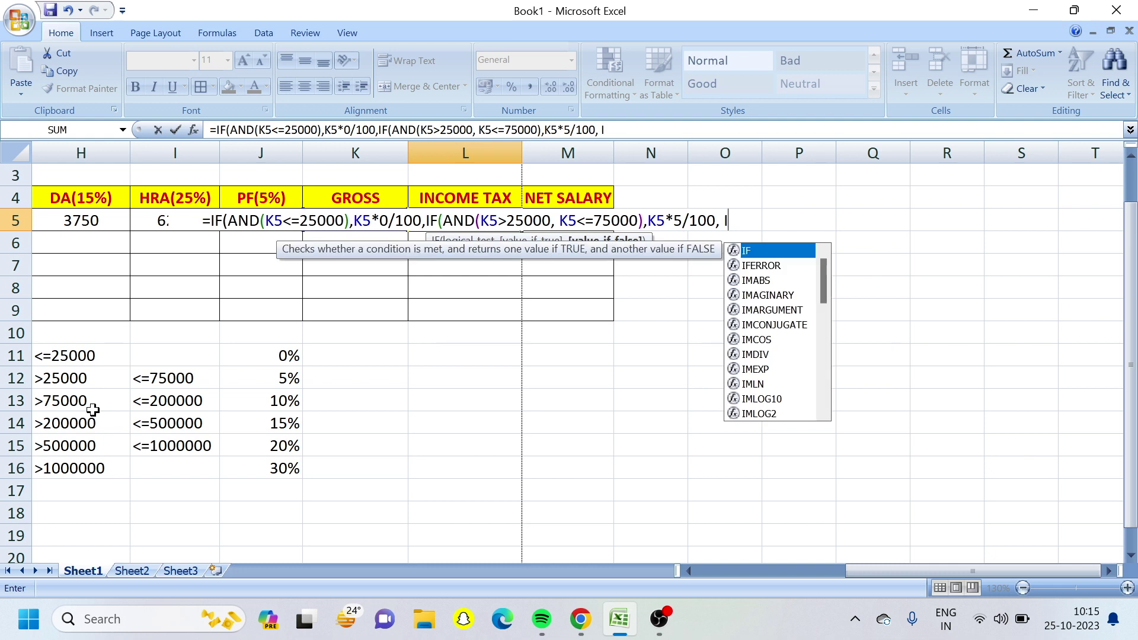
pyautogui.write('ND')
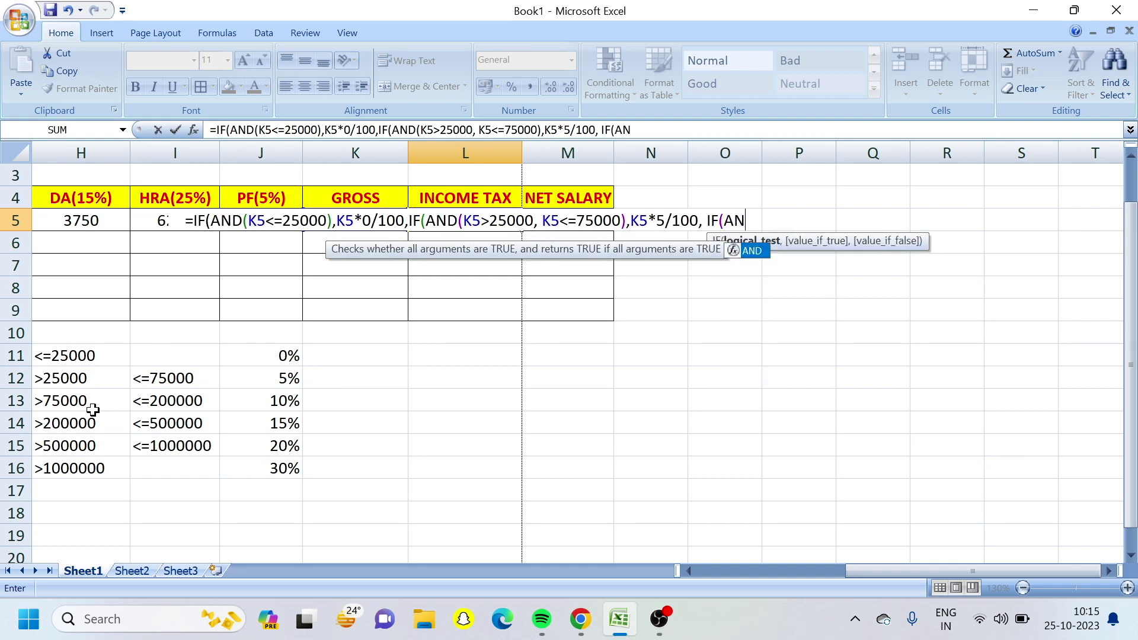
pyautogui.write('(')
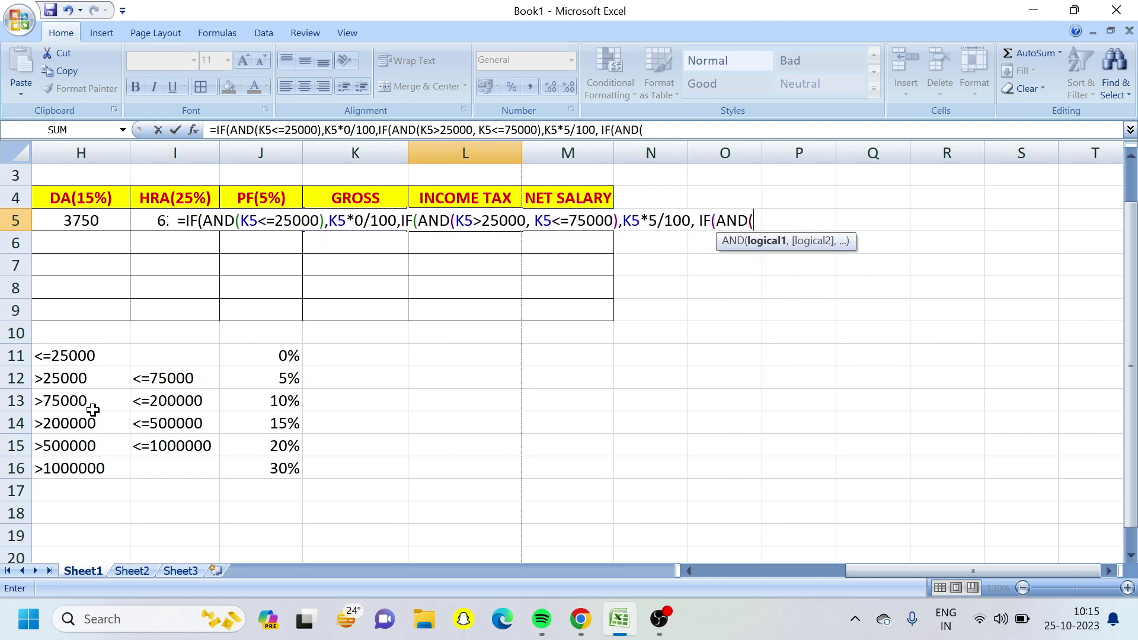
pyautogui.write('K5')
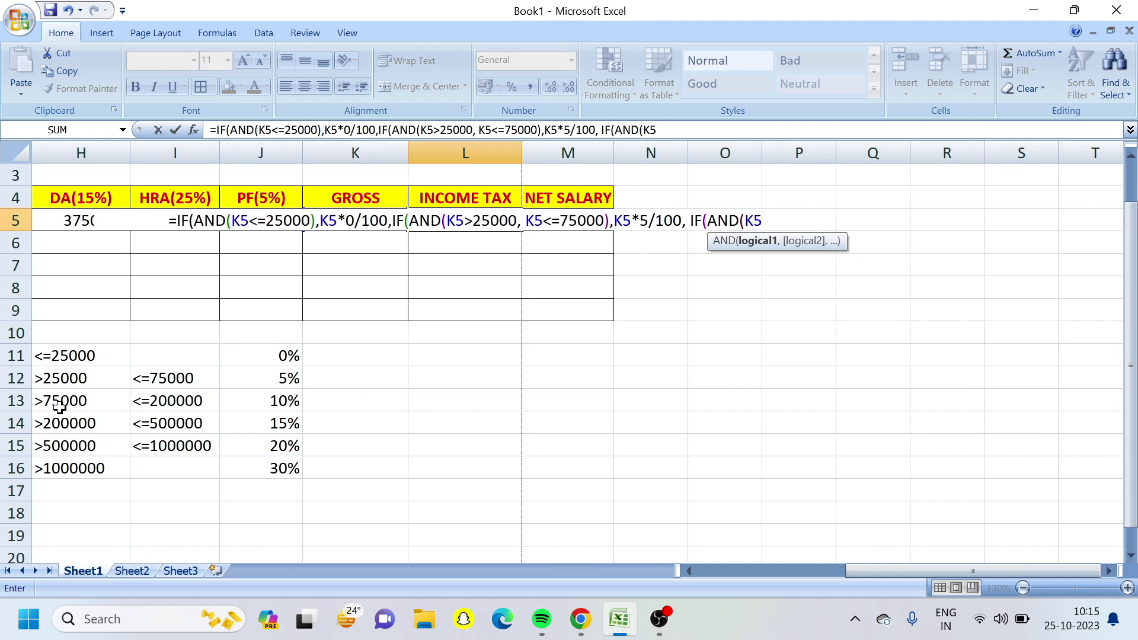
pyautogui.write('>75000')
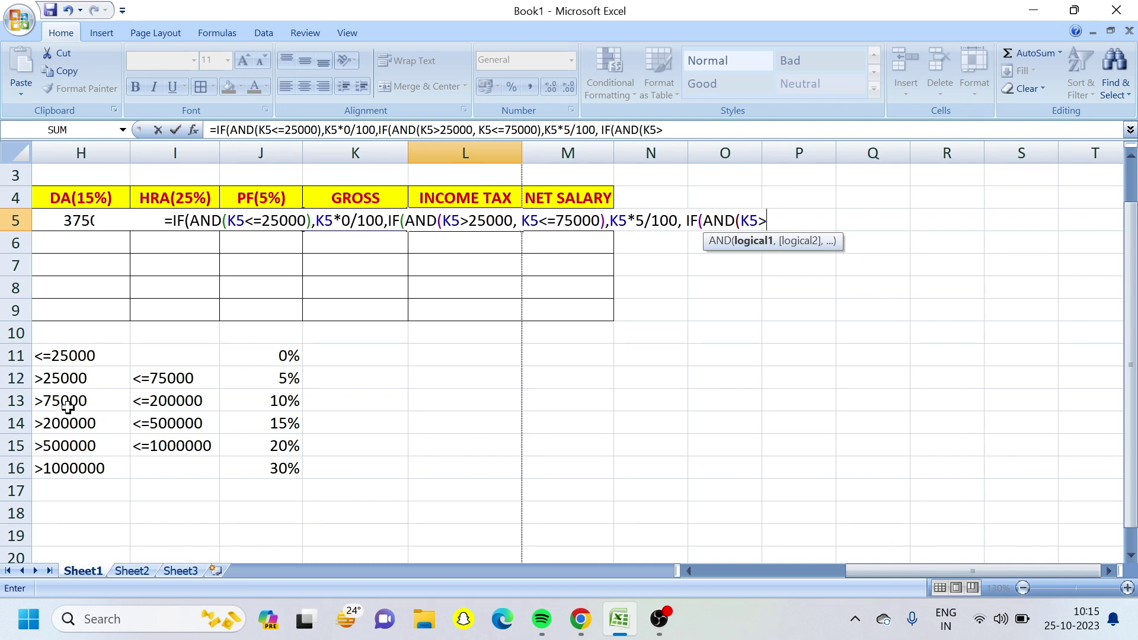
pyautogui.write(', K5')
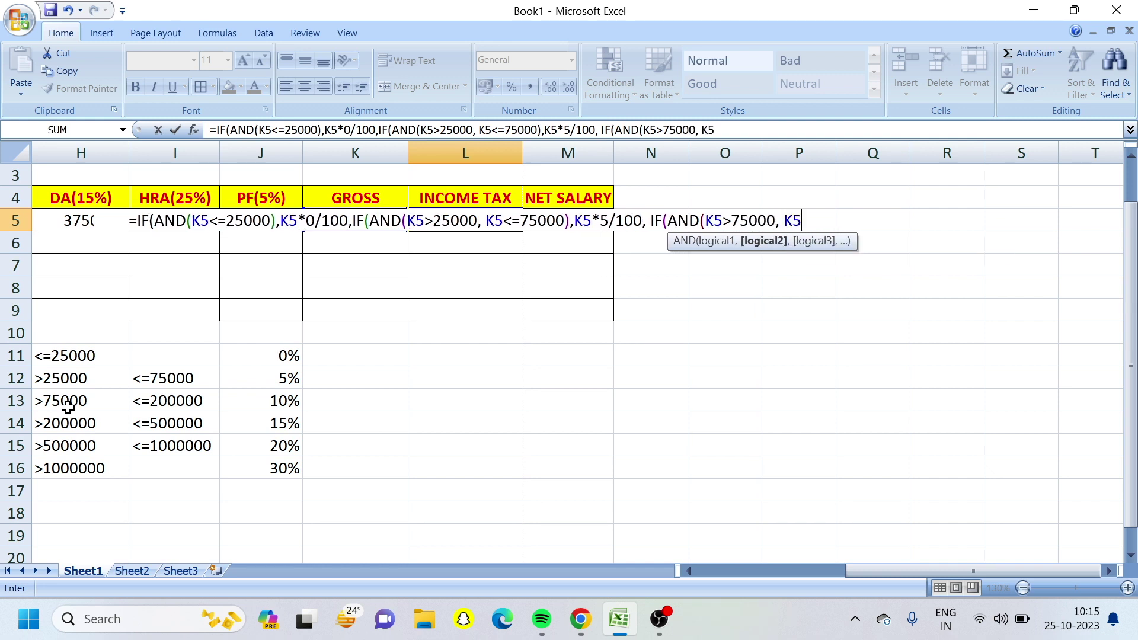
pyautogui.write('<=200000')
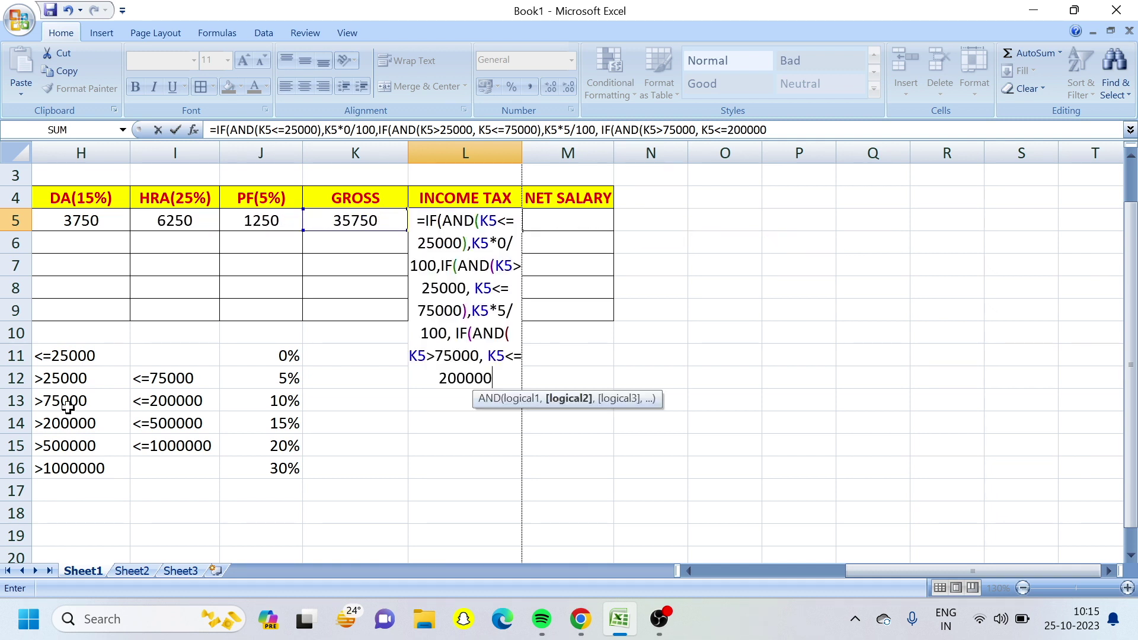
pyautogui.write('),')
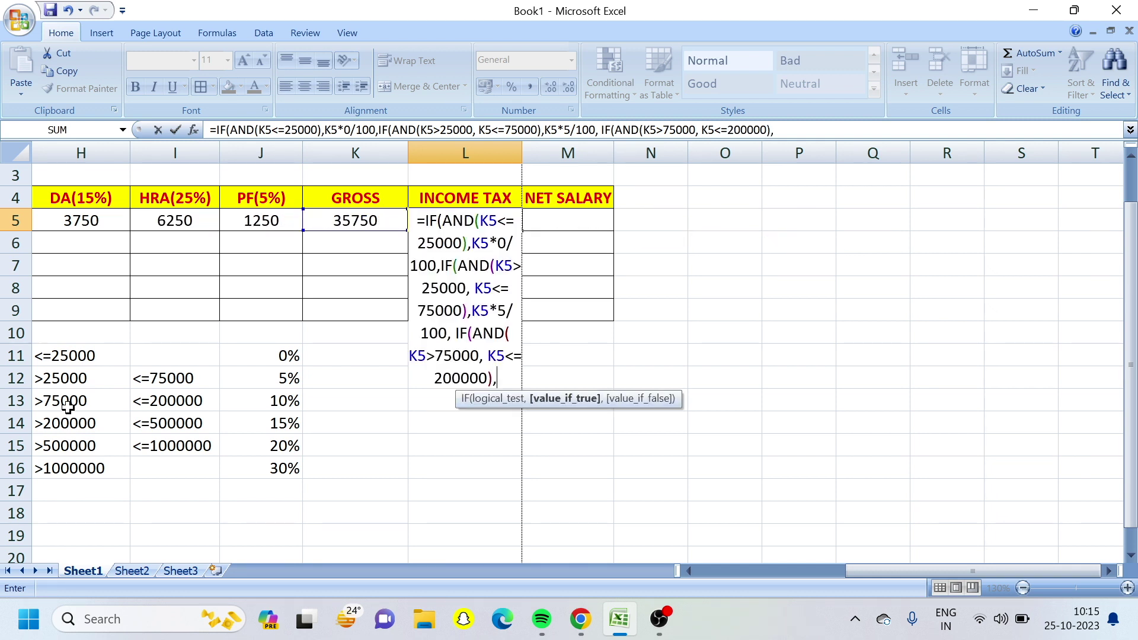
pyautogui.write('K5')
pyautogui.write('*')
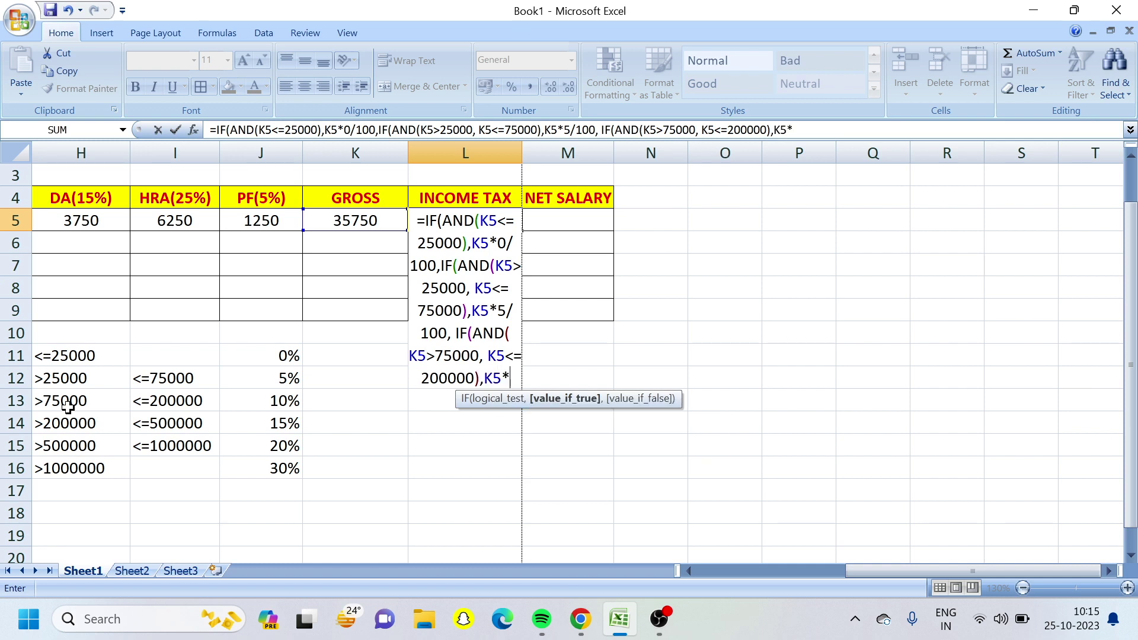
pyautogui.write('10/100')
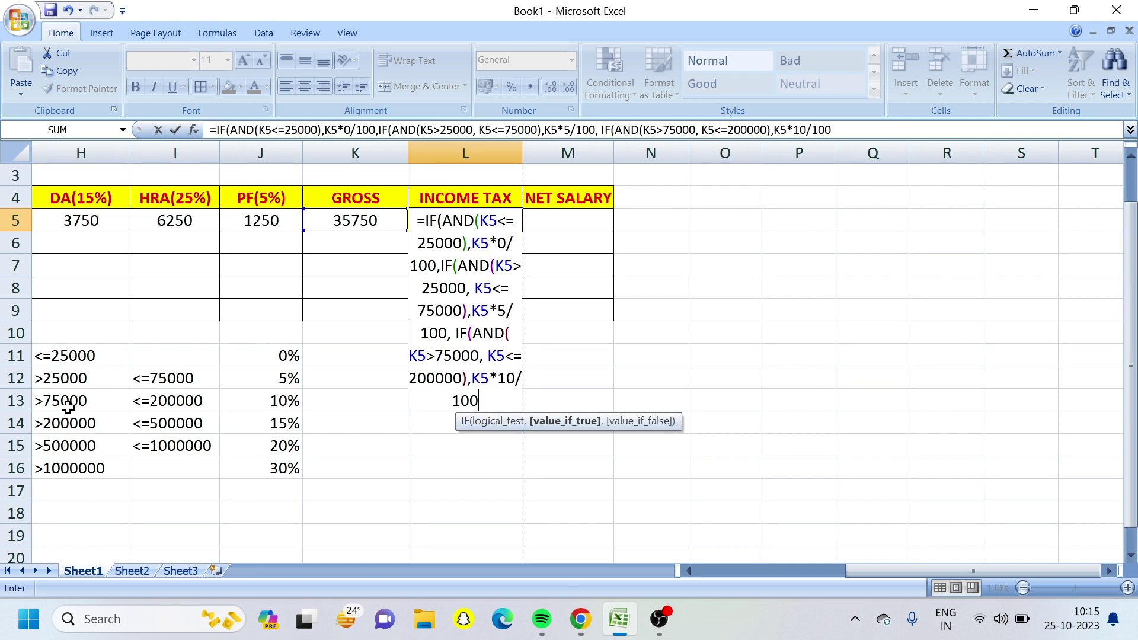
pyautogui.write(', ')
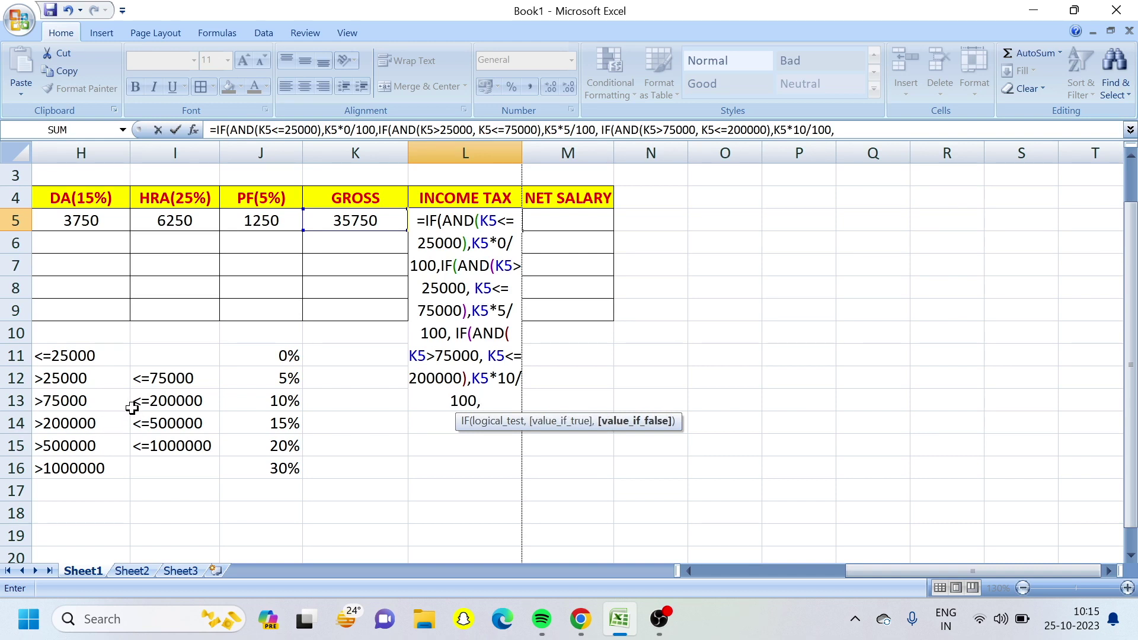
pyautogui.write('IF(')
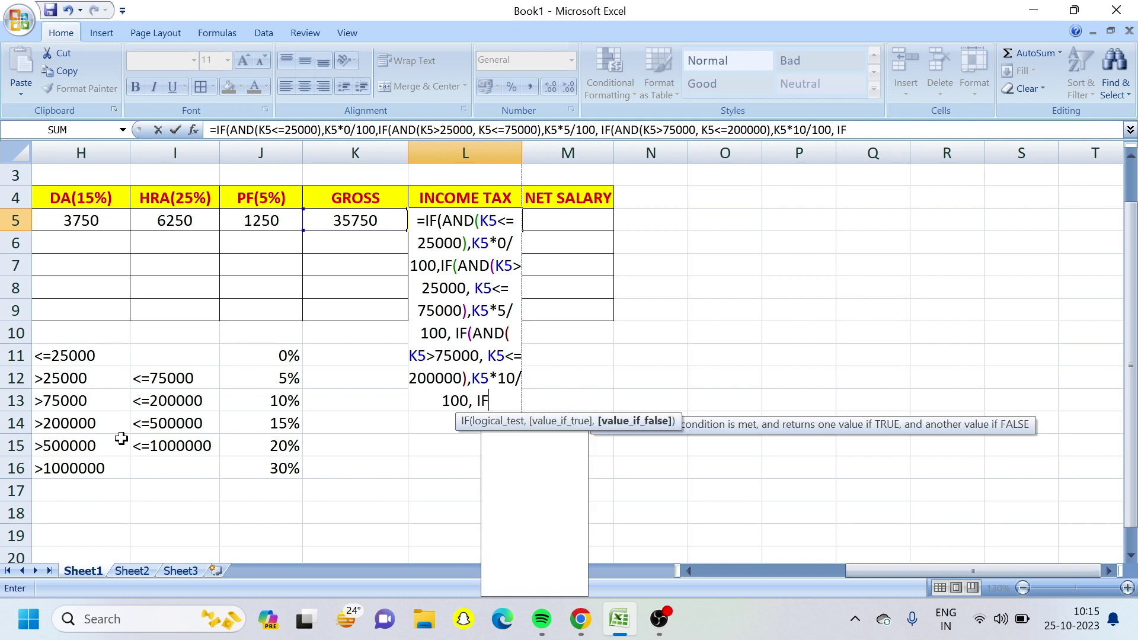
pyautogui.write('AND')
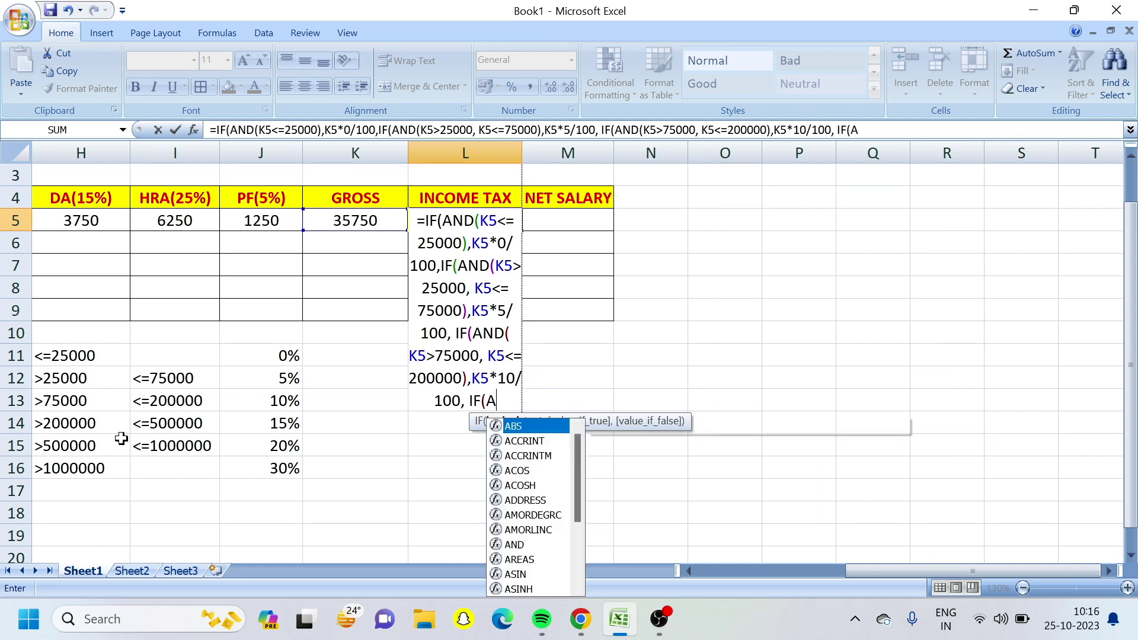
pyautogui.write('(')
pyautogui.write('K5')
pyautogui.write('>2000')
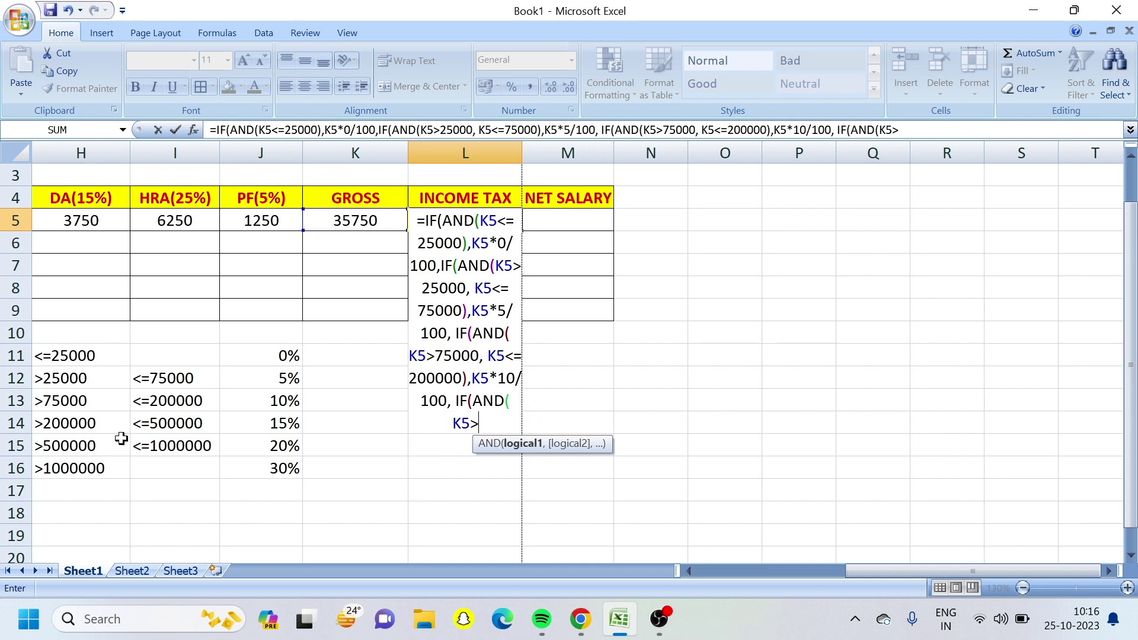
pyautogui.write('000')
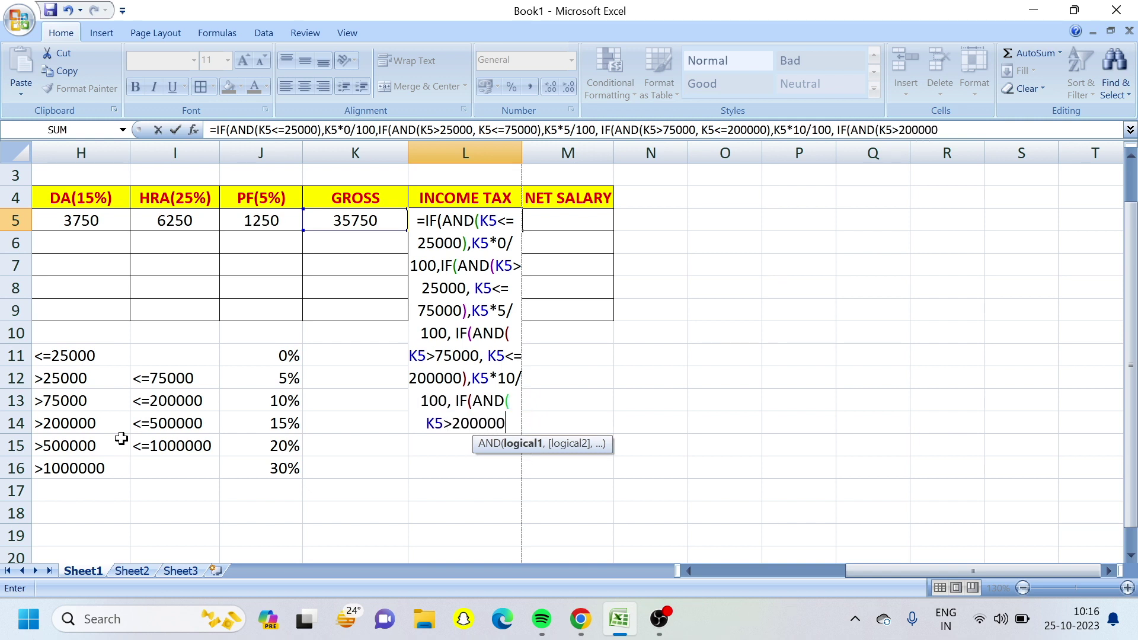
# Correct the threshold to 200000 and add the 15% and 20% slab tests up to 1000000
pyautogui.press('BackSpace')
pyautogui.write(', K')
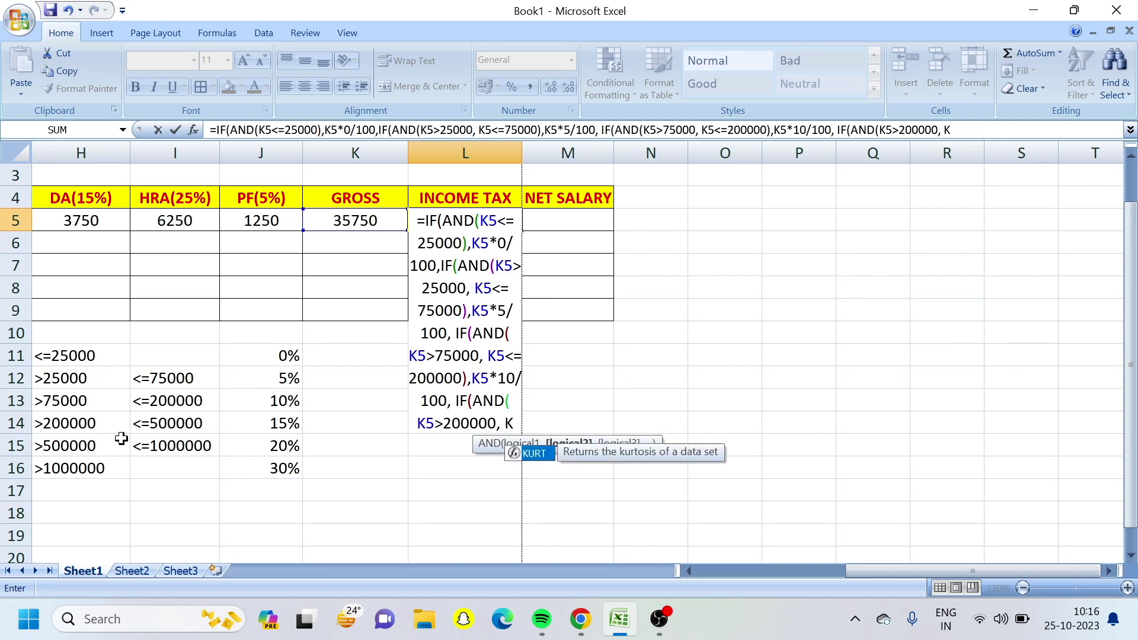
pyautogui.write('5<=500000')
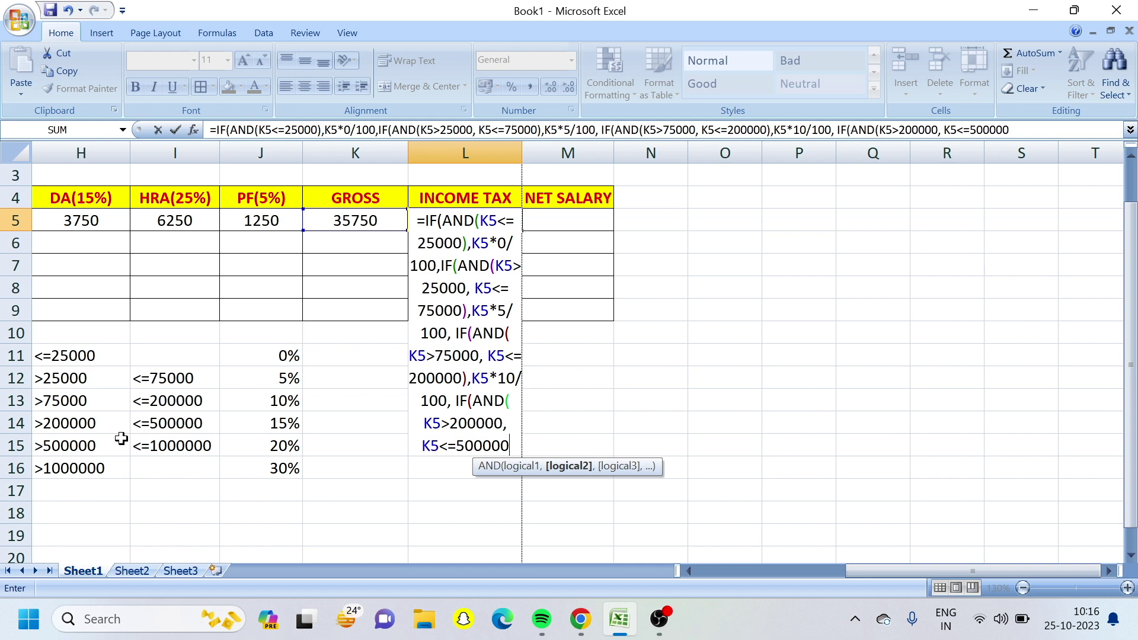
pyautogui.write('),')
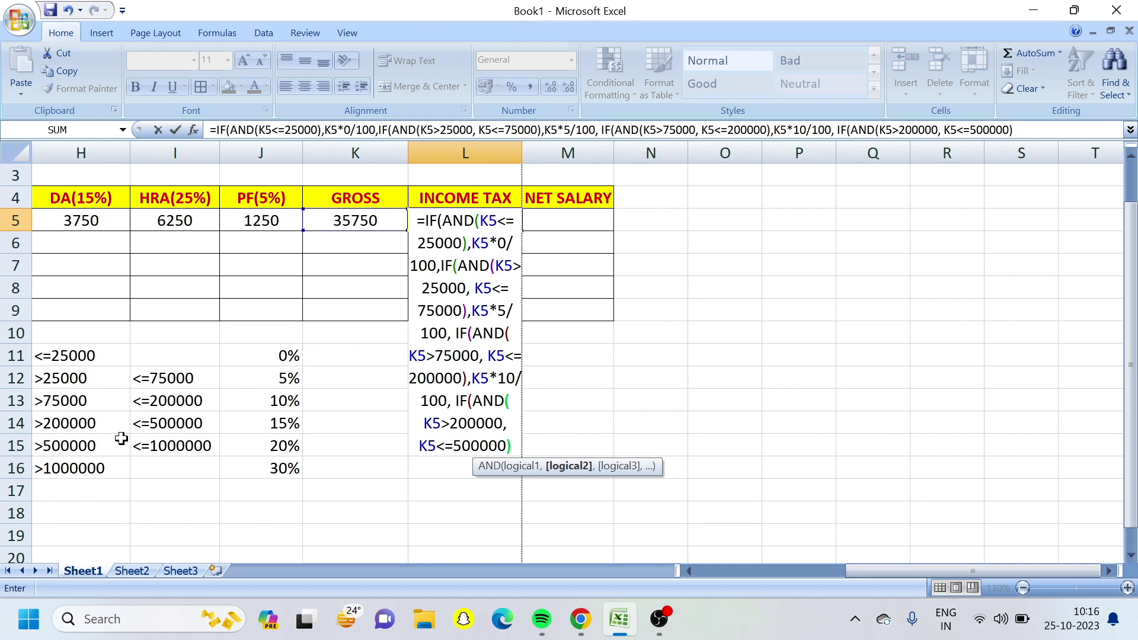
pyautogui.write('K5*')
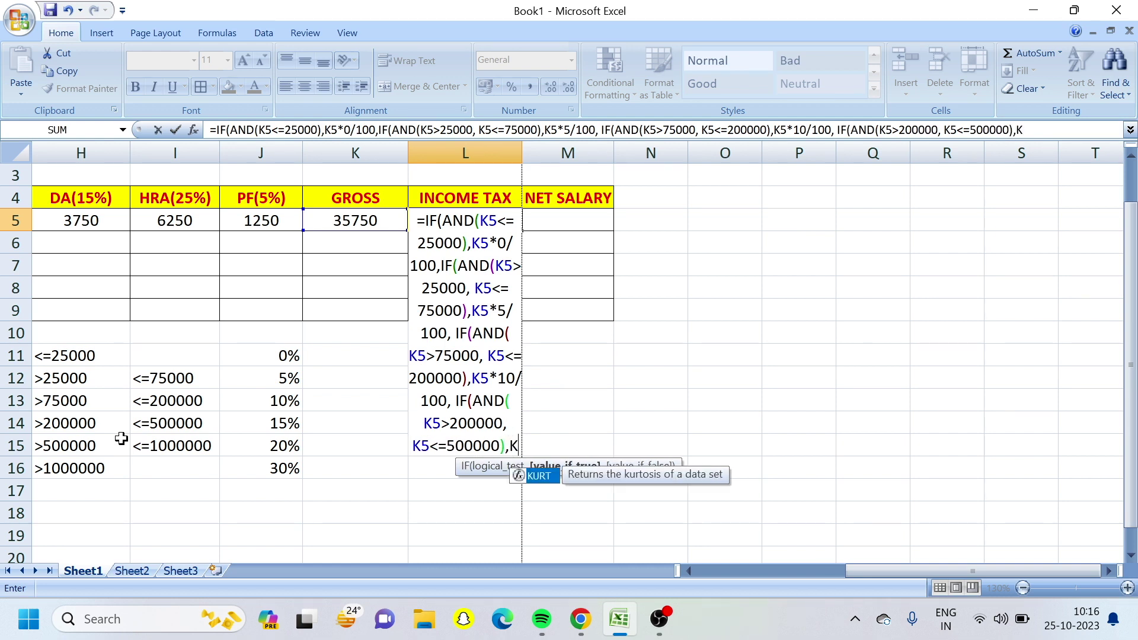
pyautogui.write('15/100')
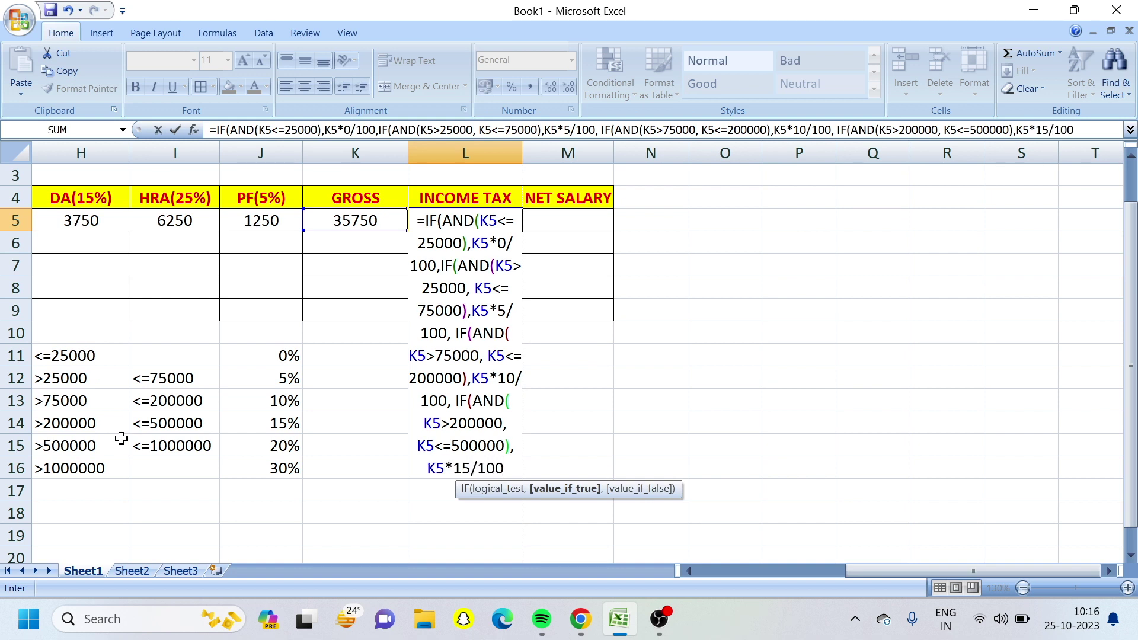
pyautogui.write(', ')
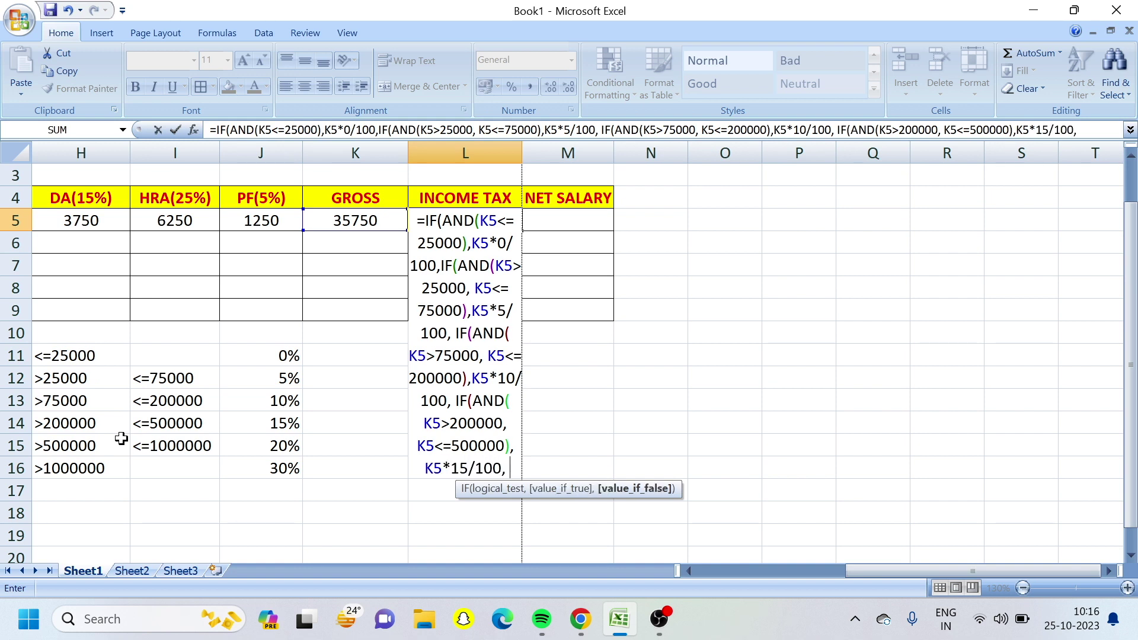
pyautogui.write('IF(AND')
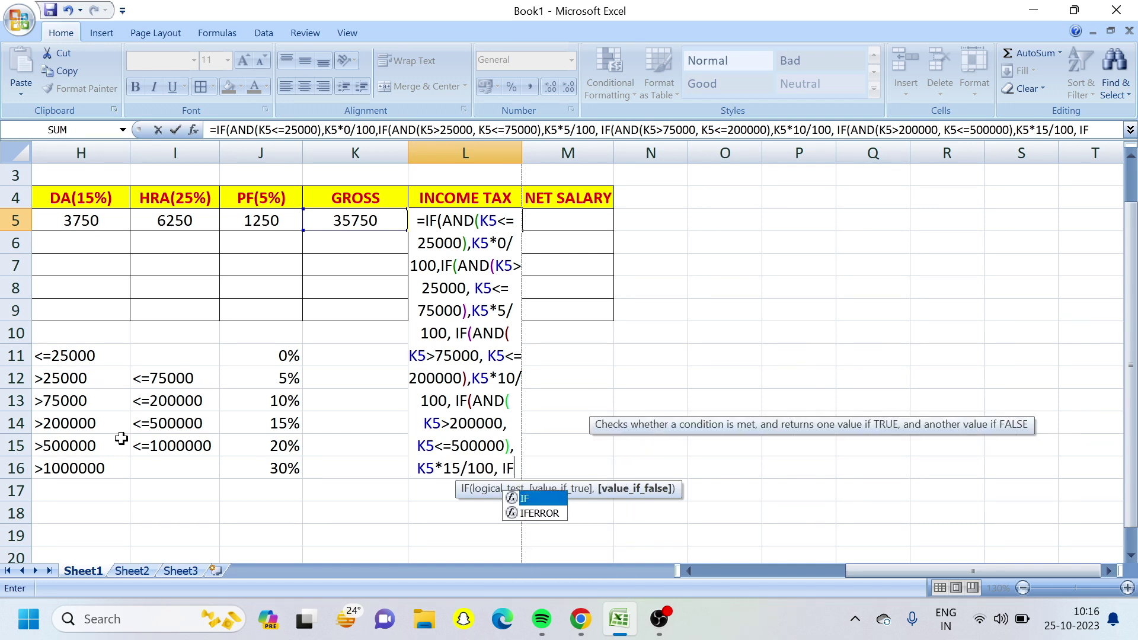
pyautogui.write('(')
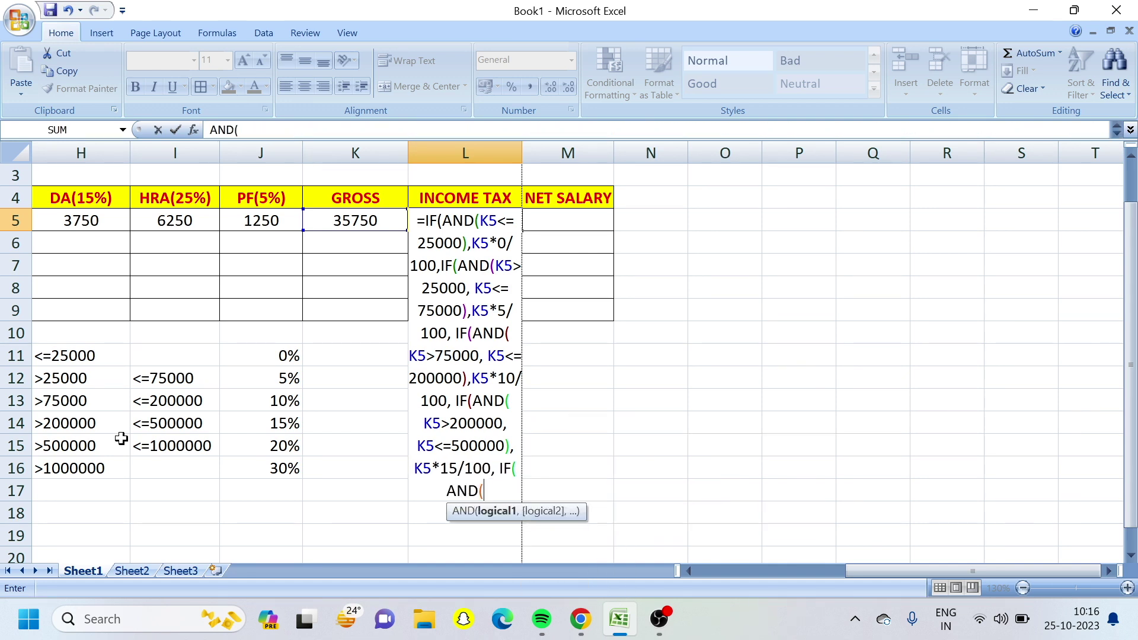
pyautogui.write('K5')
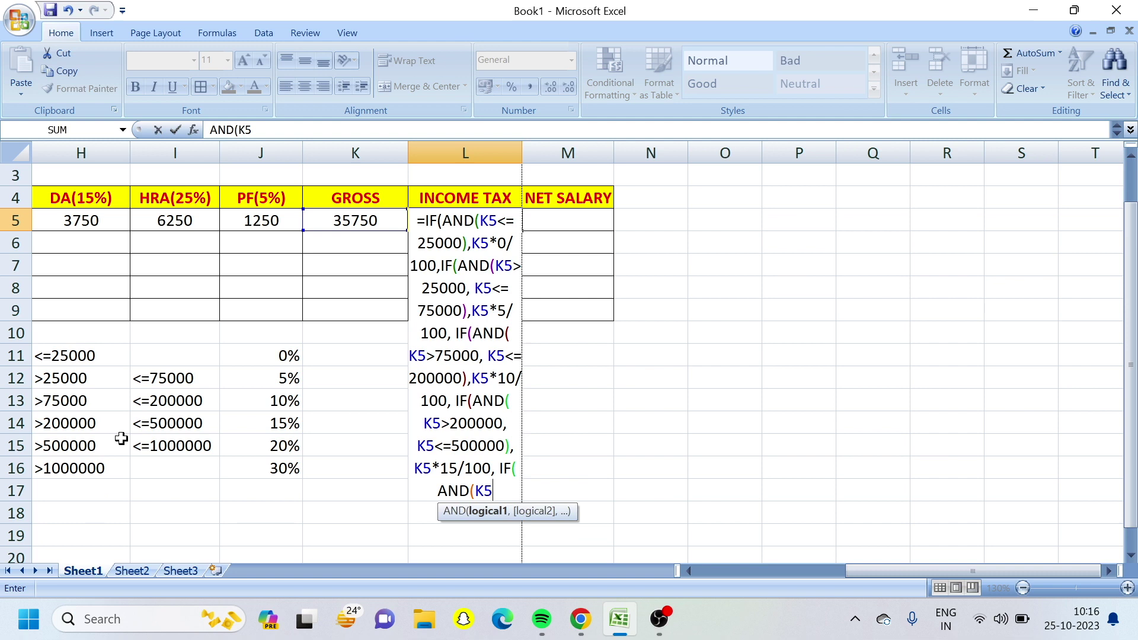
pyautogui.write('>50')
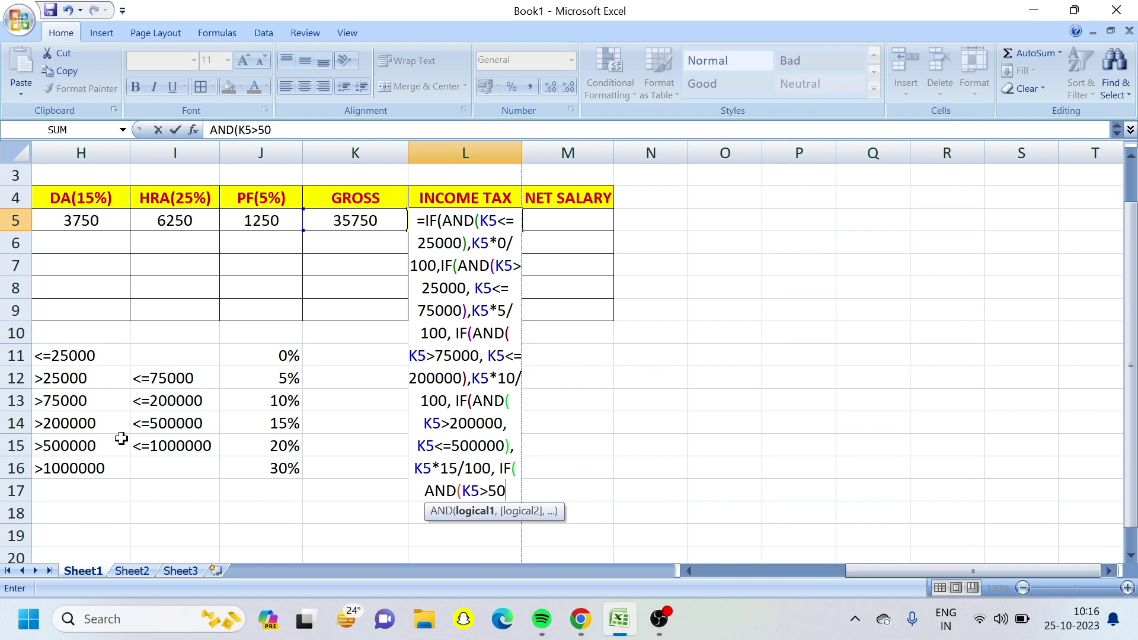
pyautogui.write('0000,')
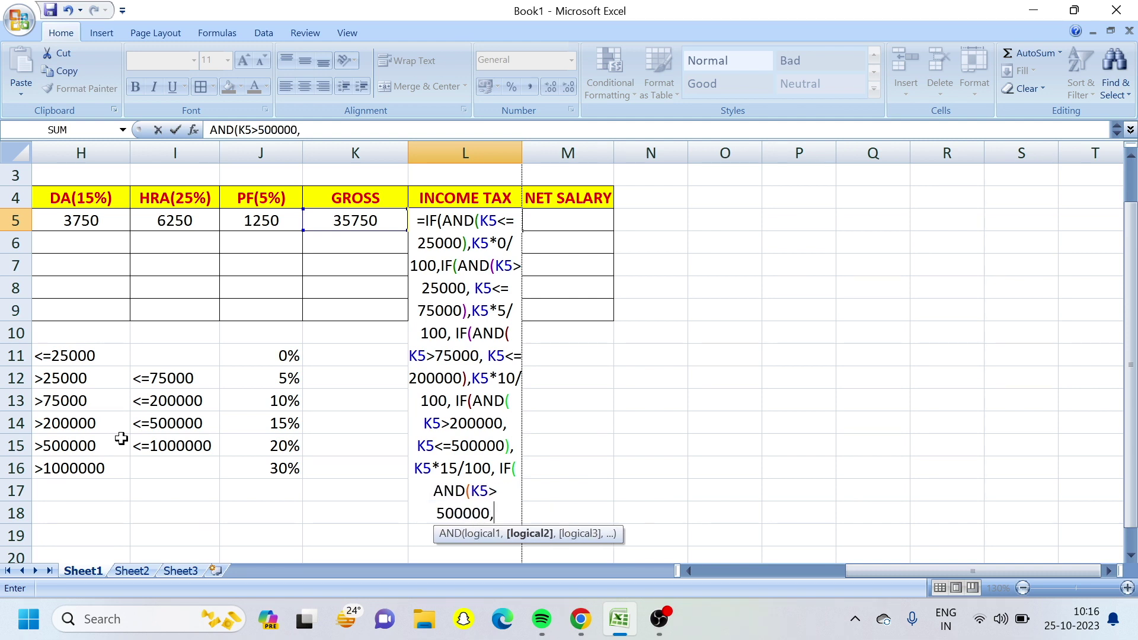
pyautogui.write(' K5<=')
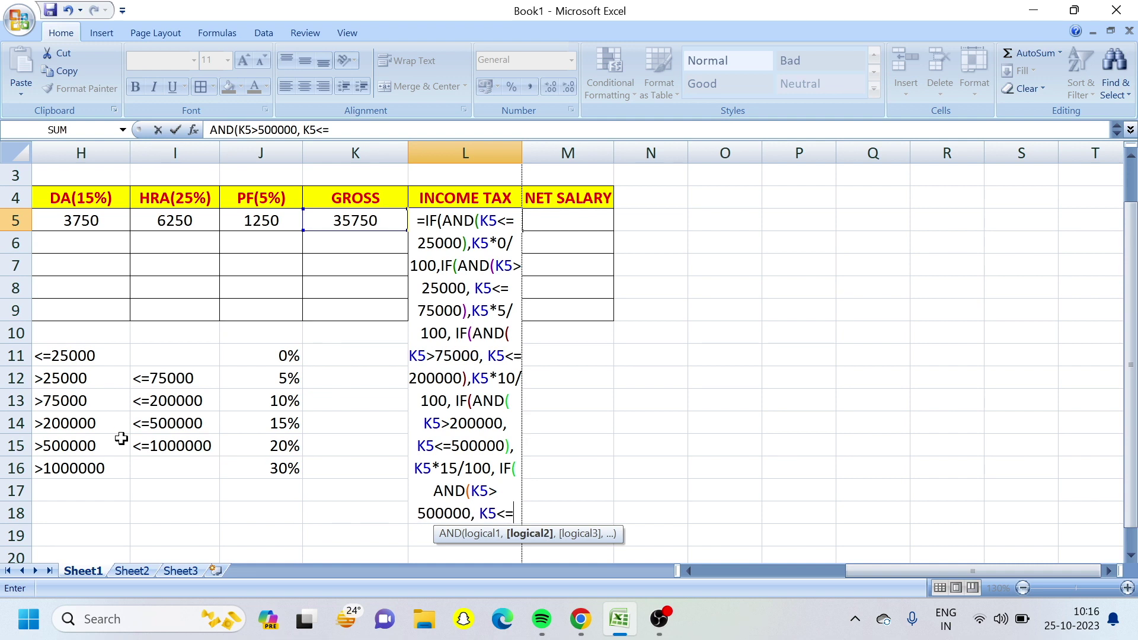
pyautogui.write('10')
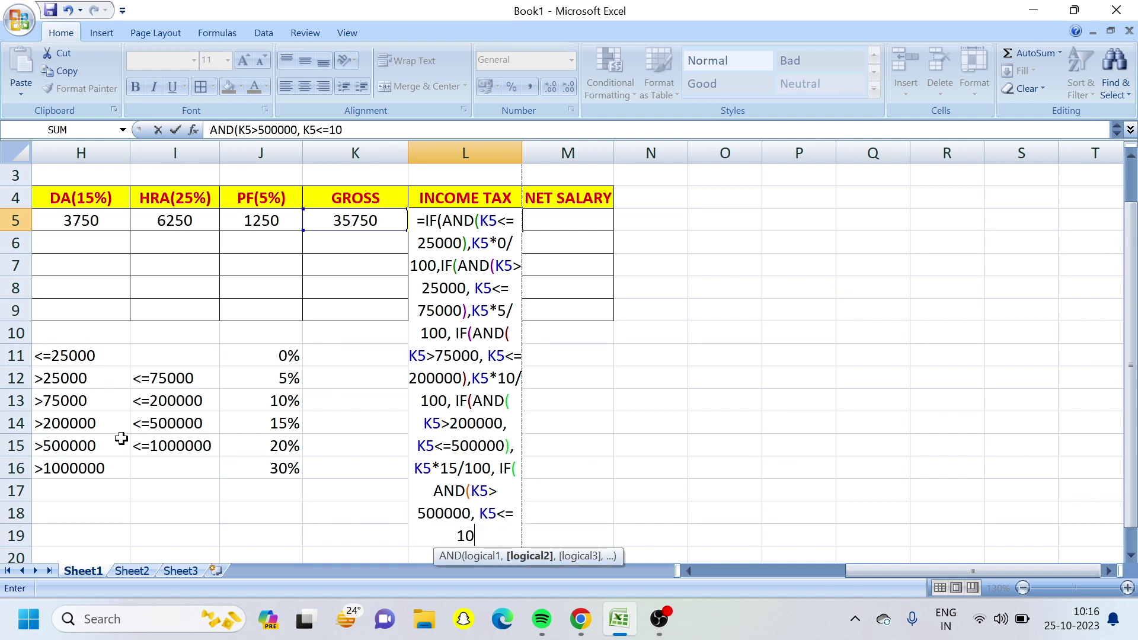
pyautogui.write('00000)')
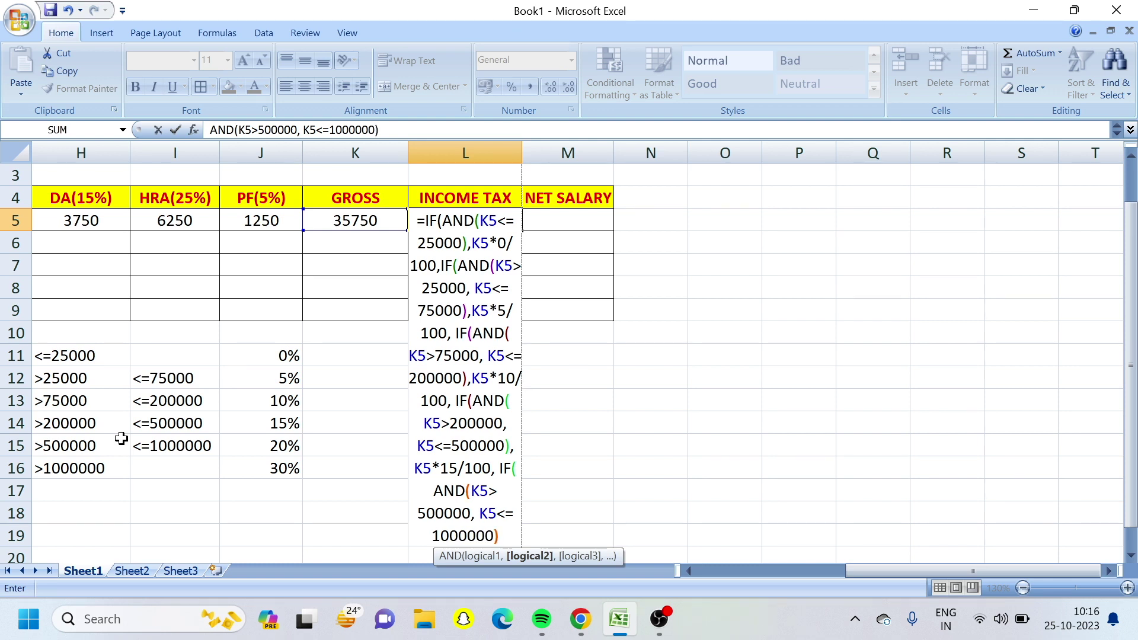
pyautogui.write(',K5')
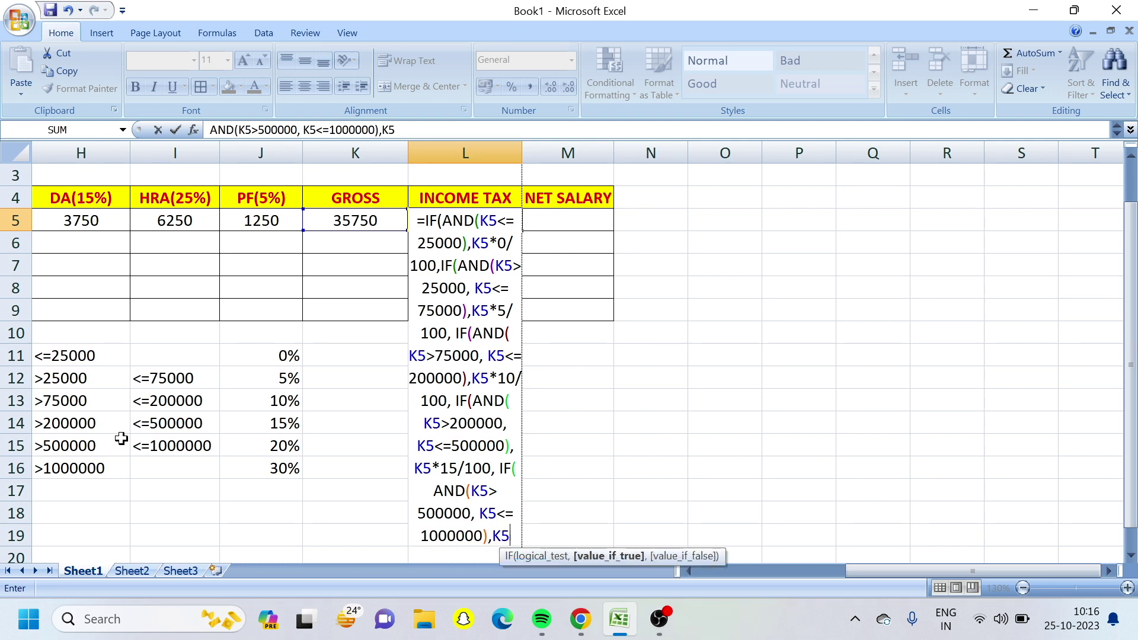
pyautogui.write('*20/')
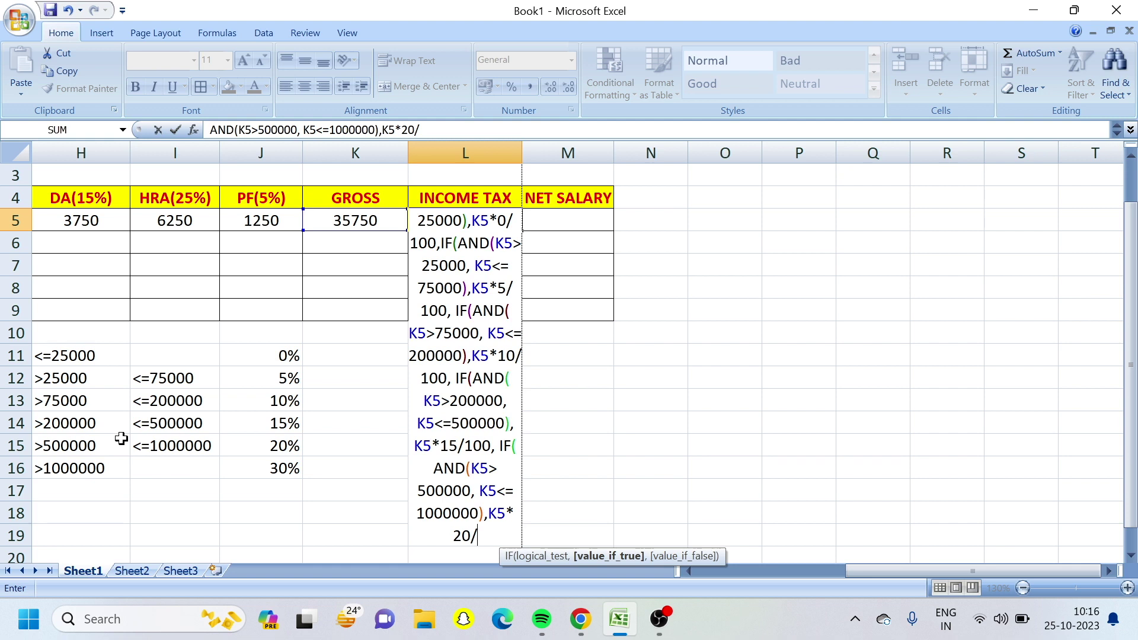
pyautogui.write('100,')
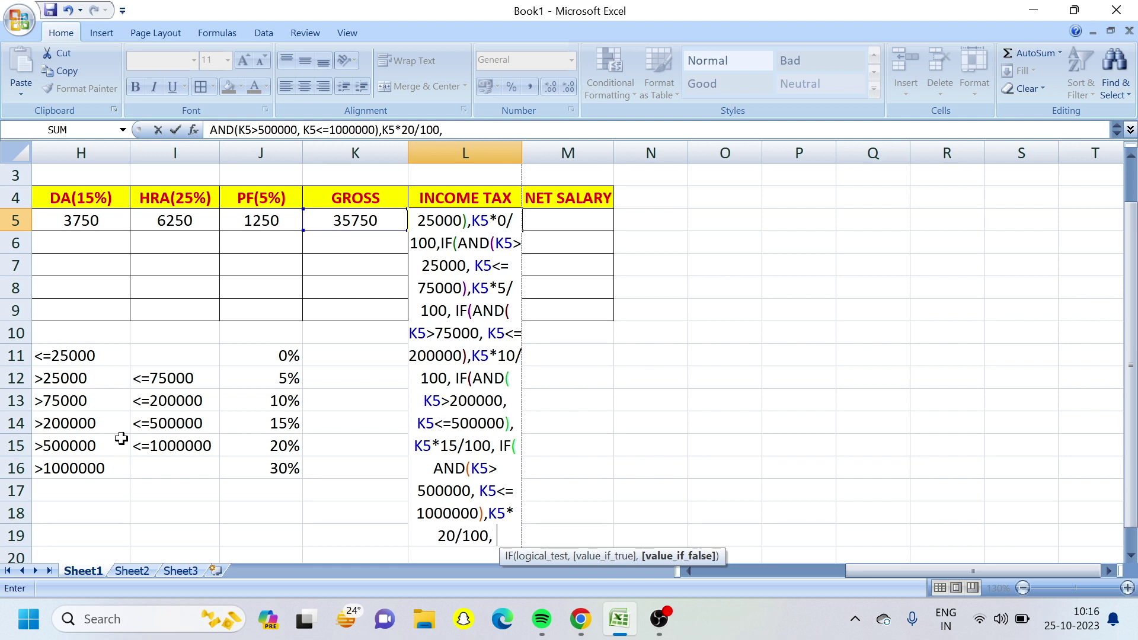
pyautogui.write(' IF(')
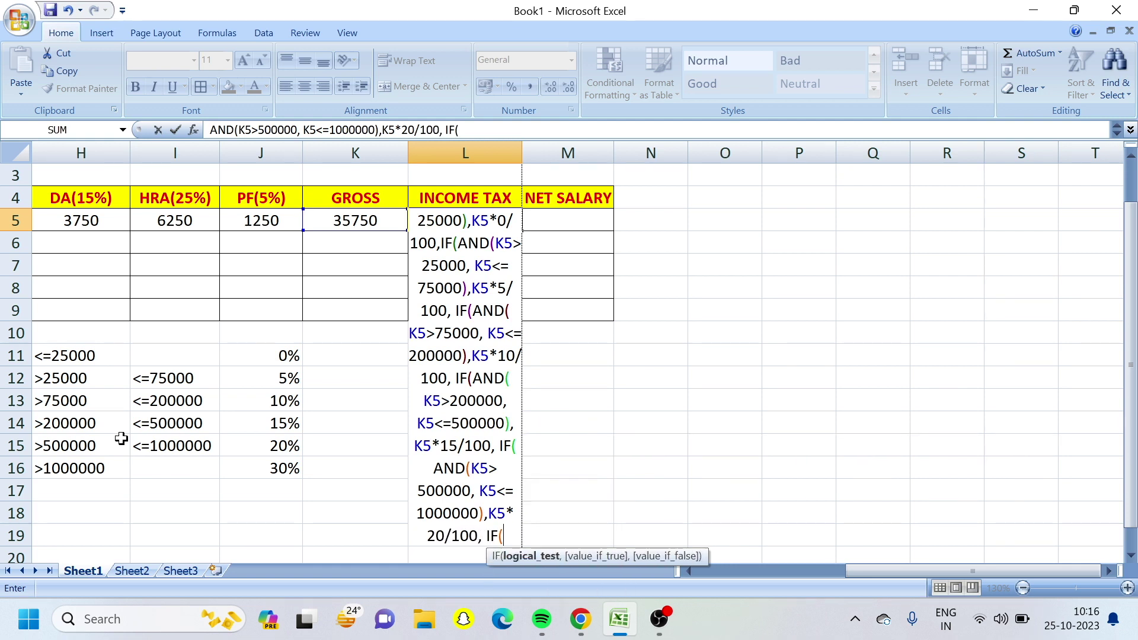
pyautogui.write('AND(K')
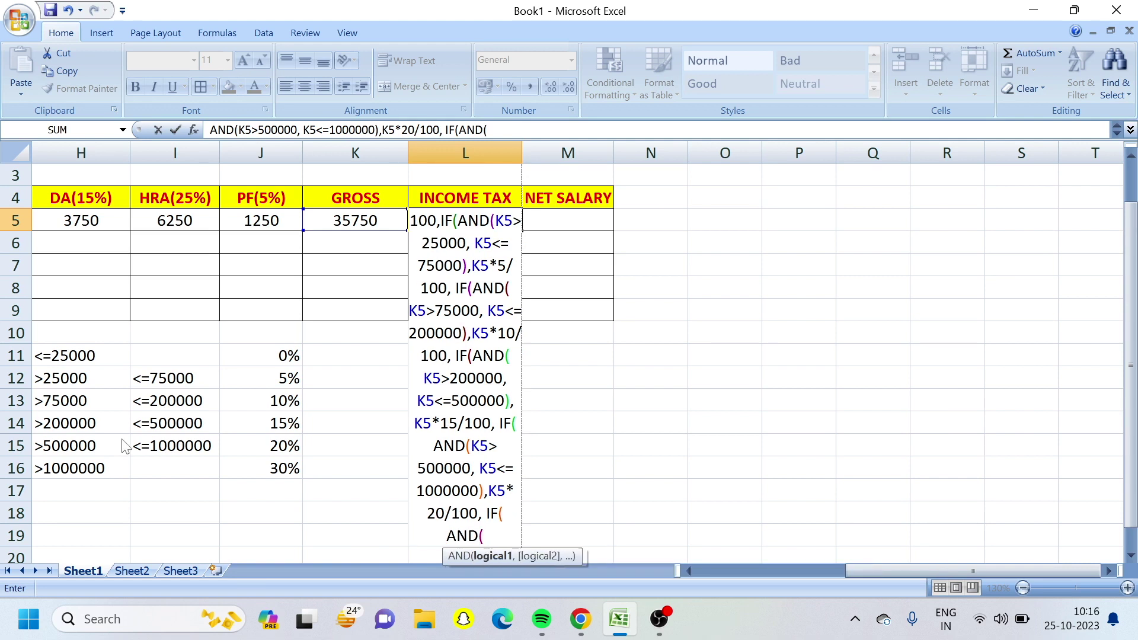
pyautogui.write('5>10000')
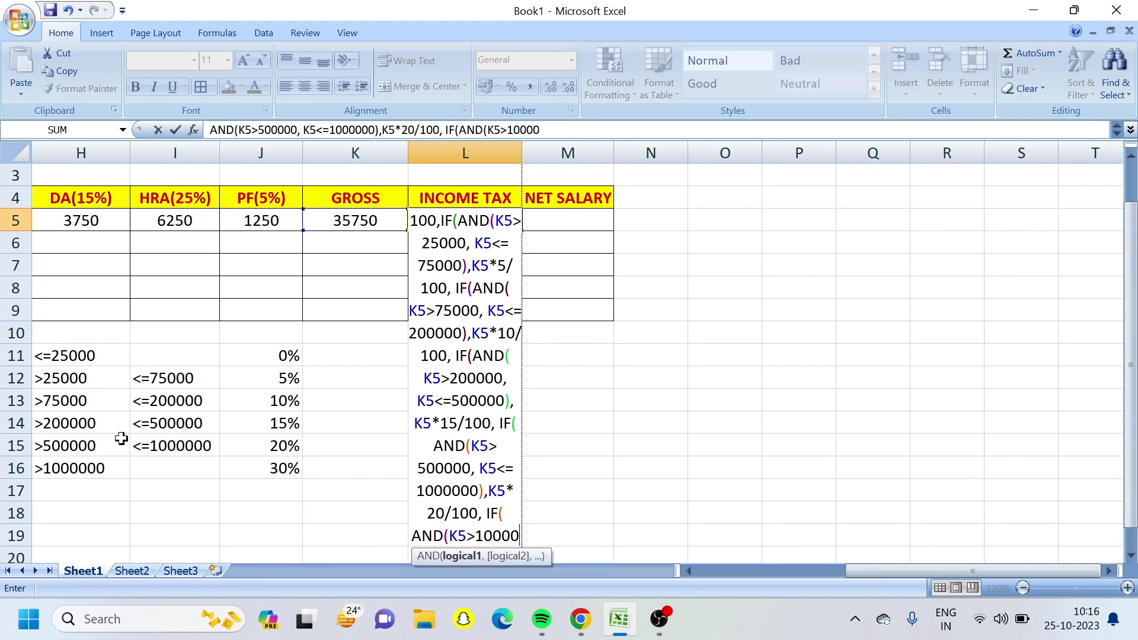
pyautogui.write('00)')
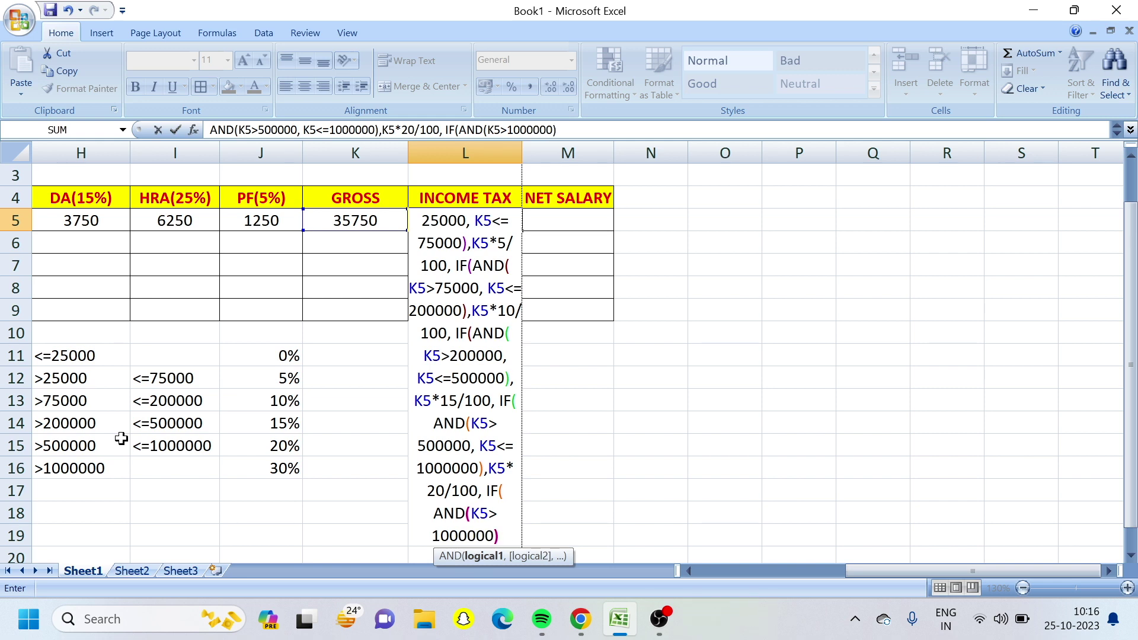
pyautogui.write(',K5*')
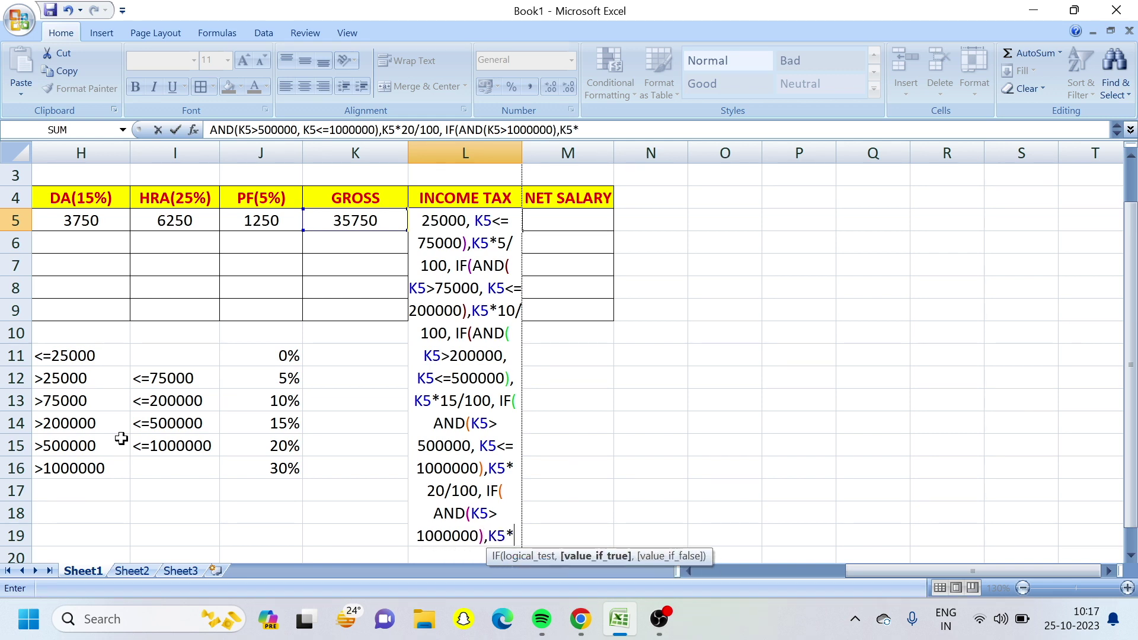
pyautogui.write('30/100')
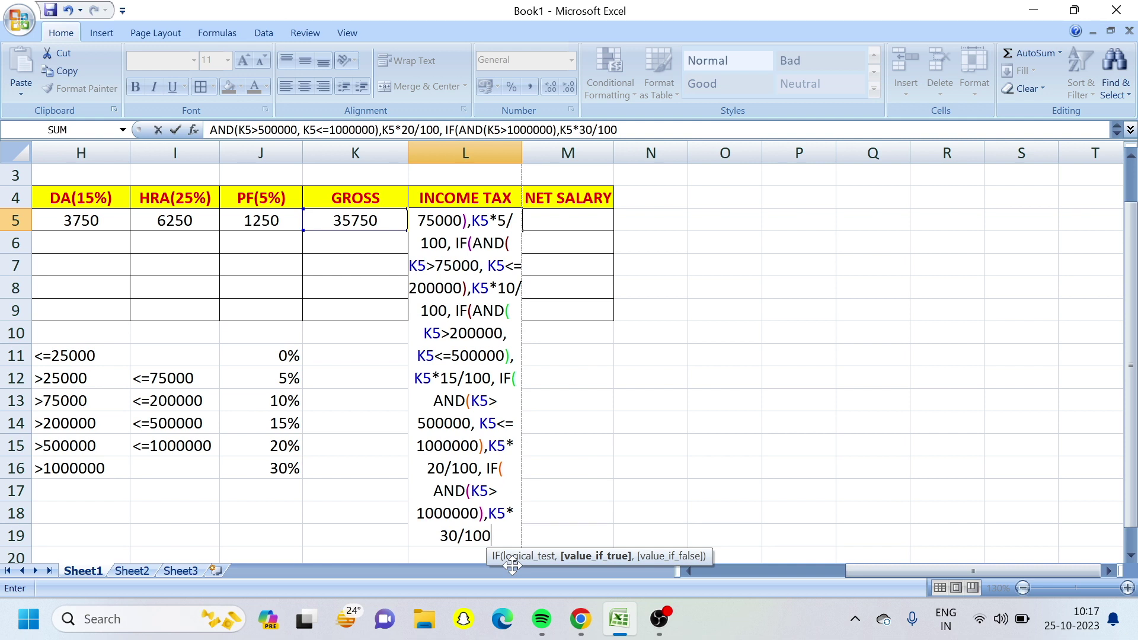
# Close all open parentheses of the L5 tax formula and commit it, showing 1787.5
pyautogui.write(')))')
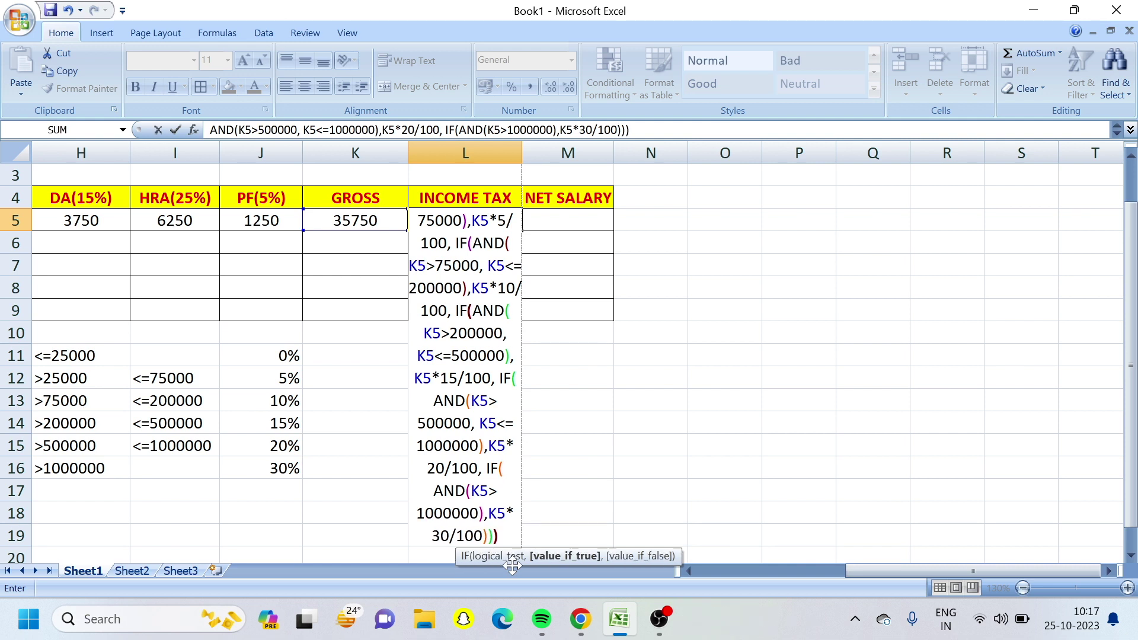
pyautogui.write(')))')
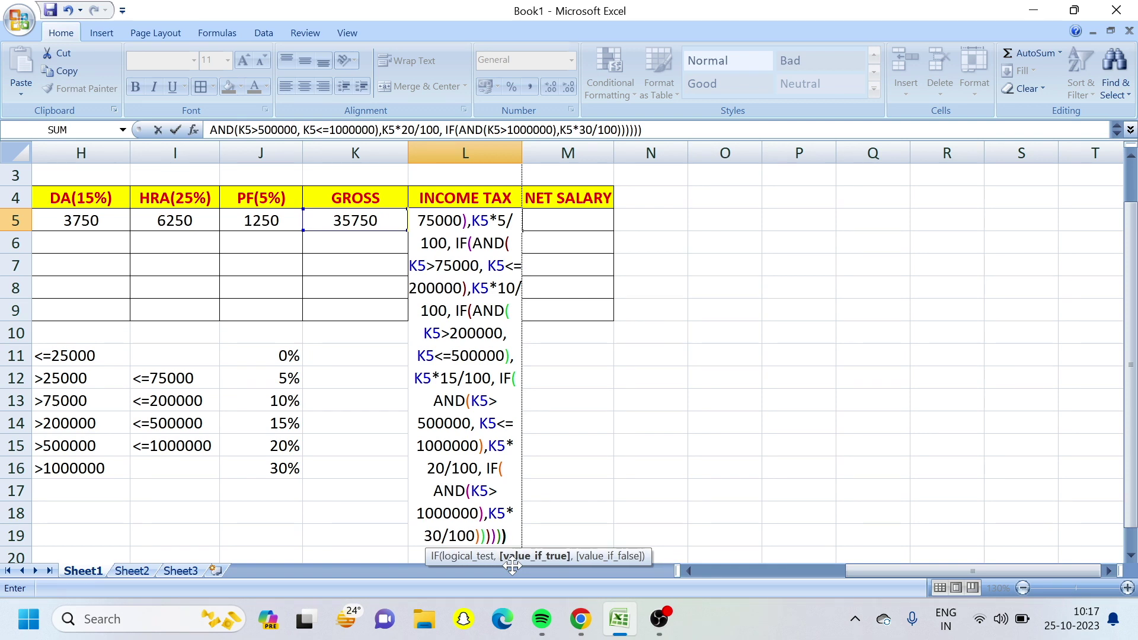
pyautogui.press('Return')
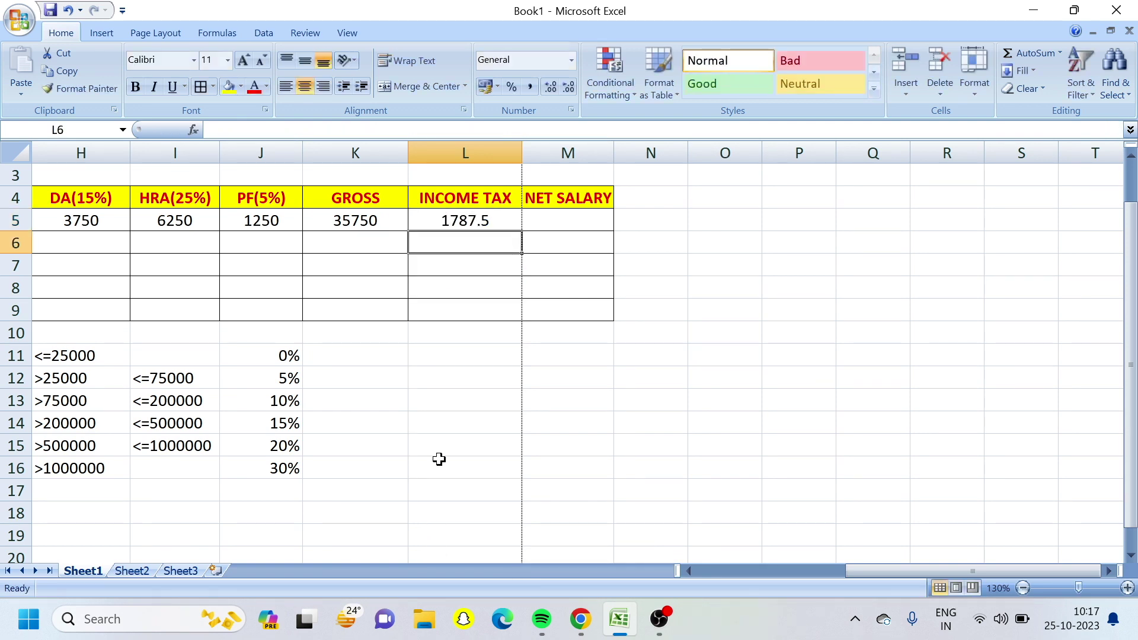
# Check the K5 gross formula, then enter =K5-L5 as the net salary in M5
pyautogui.click(376, 222)
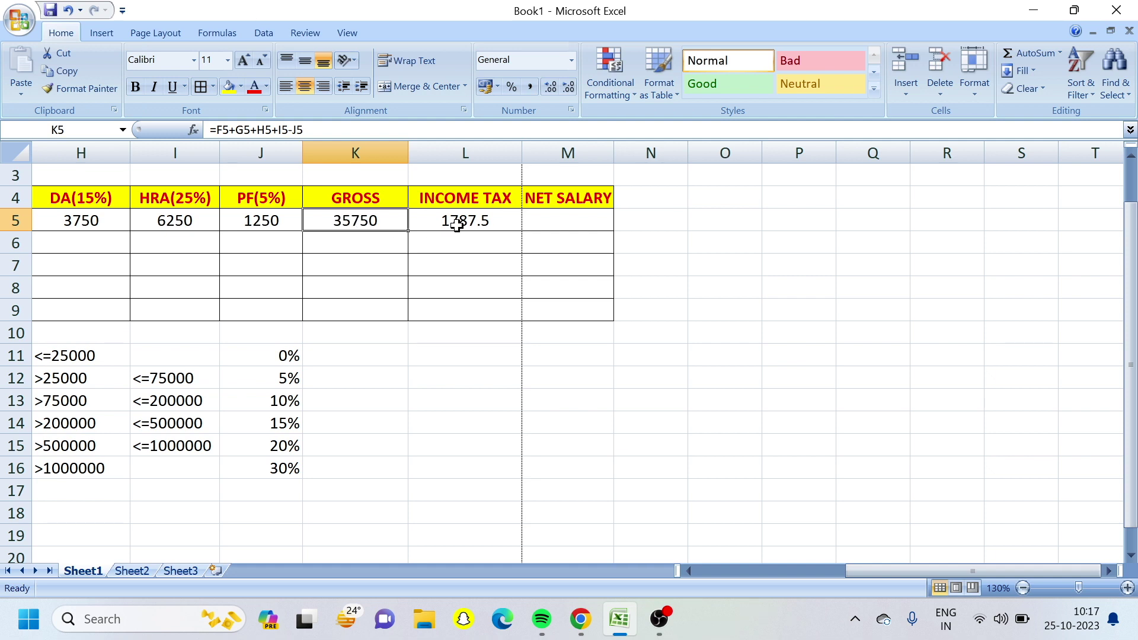
pyautogui.click(546, 218)
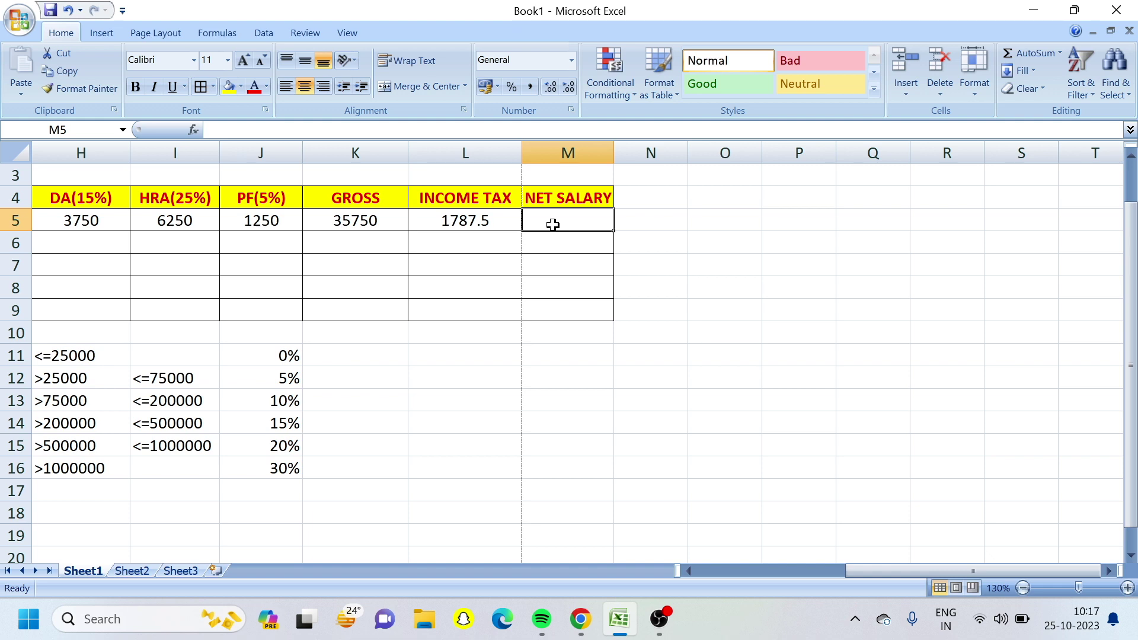
pyautogui.write('=')
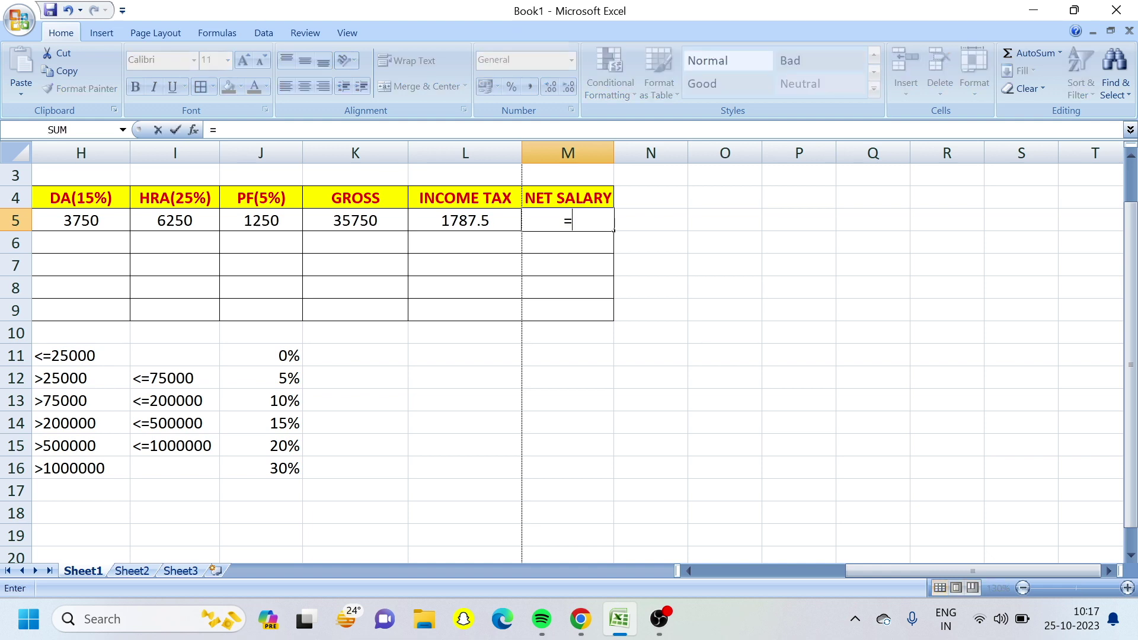
pyautogui.write('K5-L5')
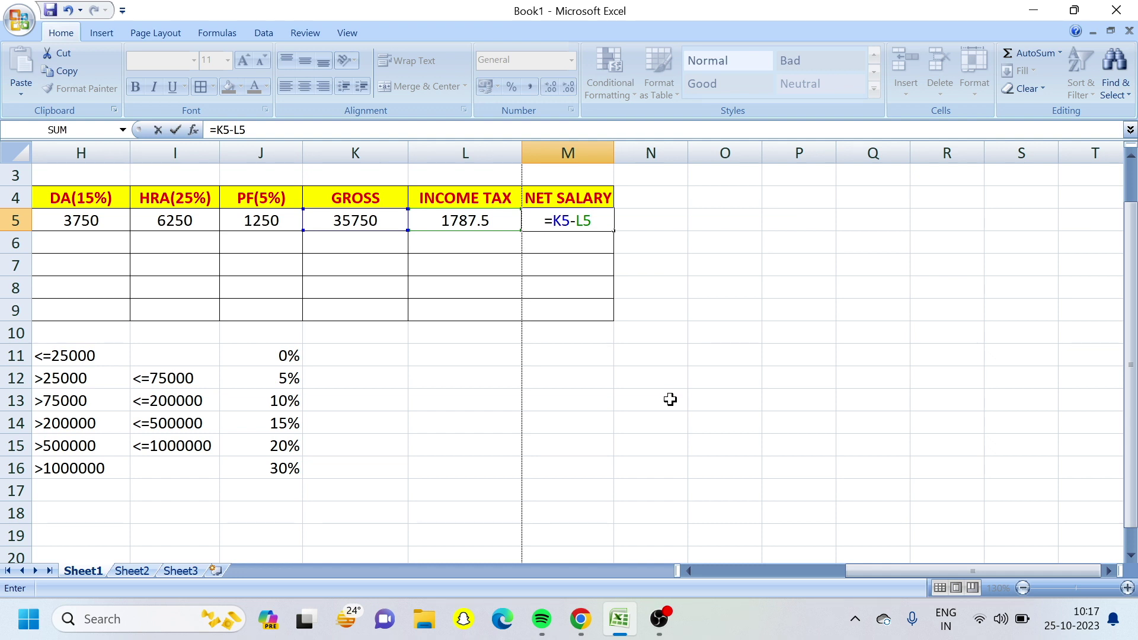
# Commit the net salary formula =K5-L5 in M5, giving 33962.5
pyautogui.press('Return')
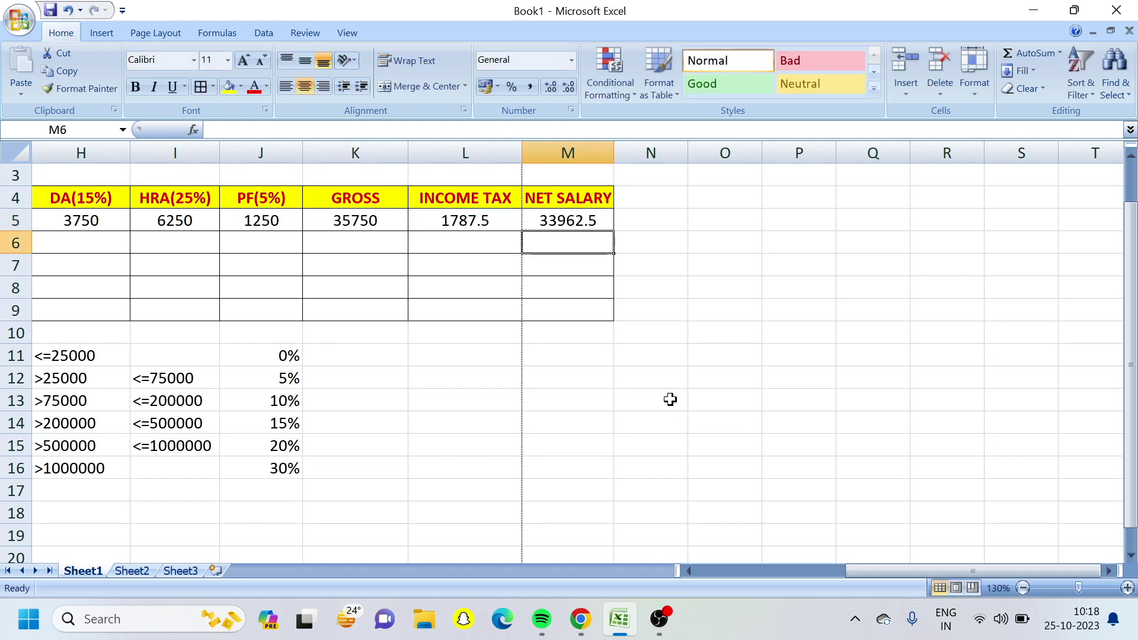
# Copy row 5's formulas down to row 9 and enter basic salaries 15000, 789456, 65412, 78587458 in F6:F9
pyautogui.moveTo(870, 570); pyautogui.dragTo(818, 583)
pyautogui.moveTo(315, 227); pyautogui.dragTo(929, 318)
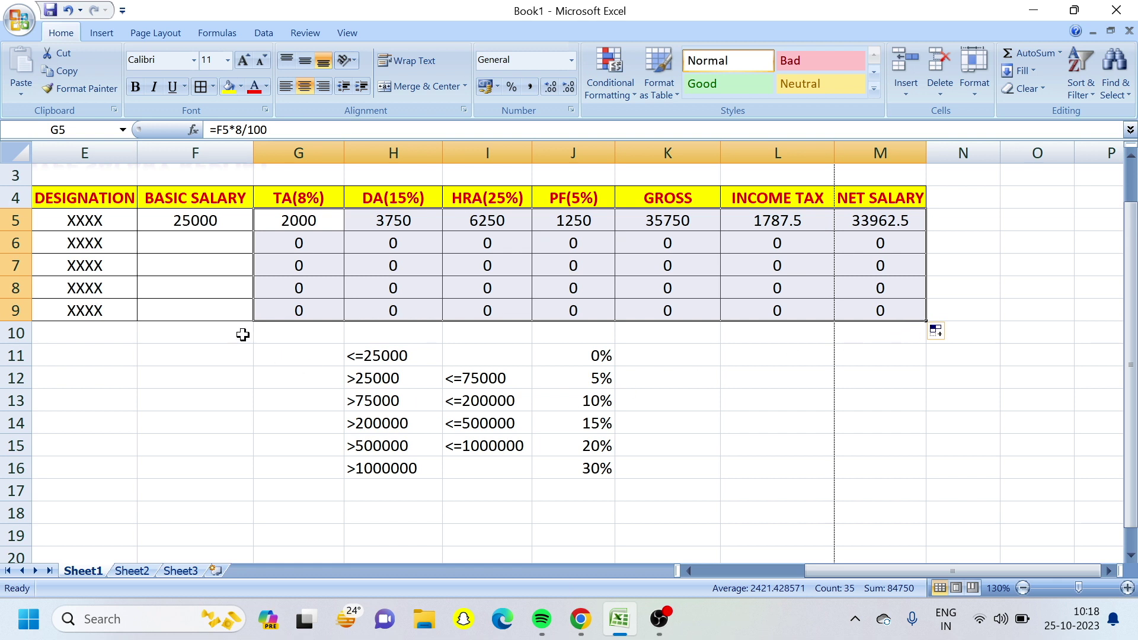
pyautogui.click(205, 246)
pyautogui.write('15000')
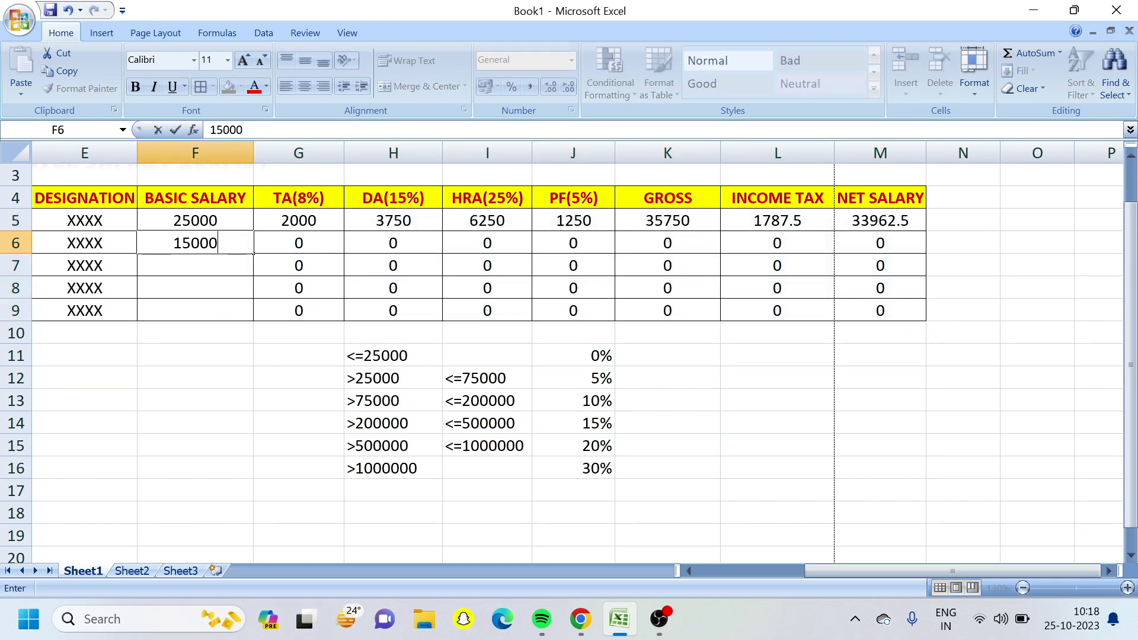
pyautogui.press('Return')
pyautogui.write('789456')
pyautogui.press('Return')
pyautogui.write('65412')
pyautogui.press('Return')
pyautogui.write('78587458')
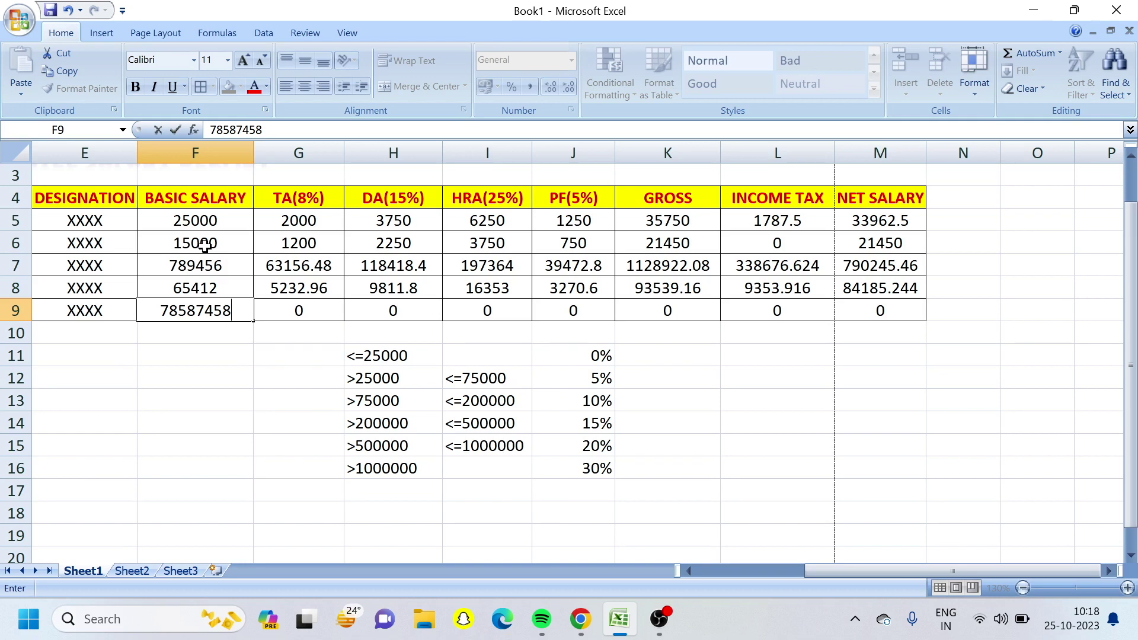
pyautogui.press('Tab')
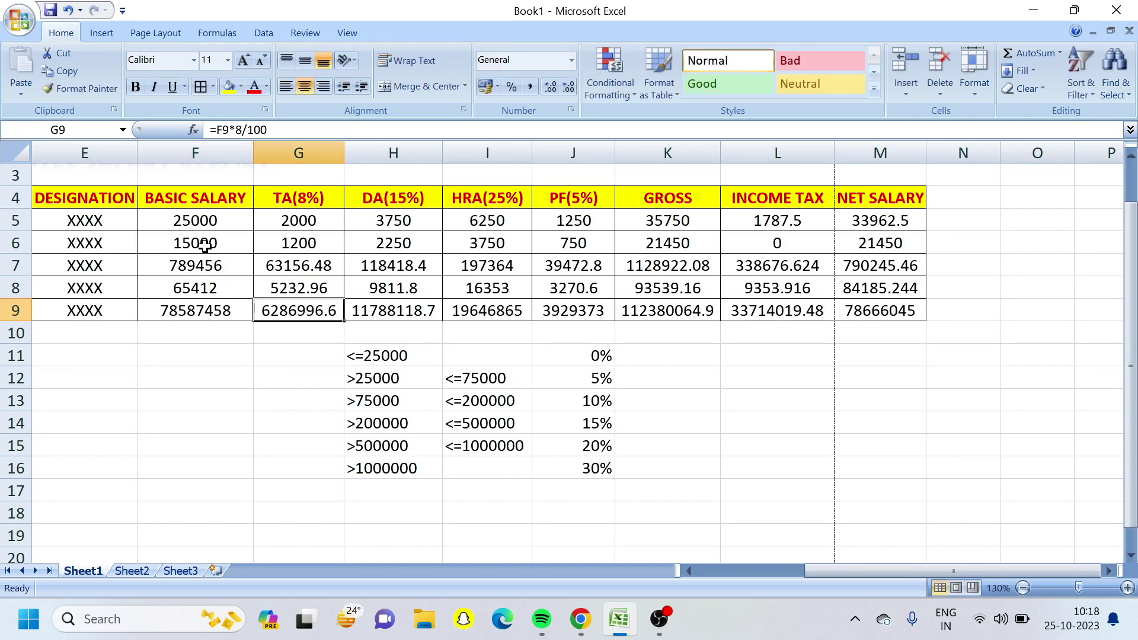
pyautogui.moveTo(237, 220); pyautogui.dragTo(894, 308)
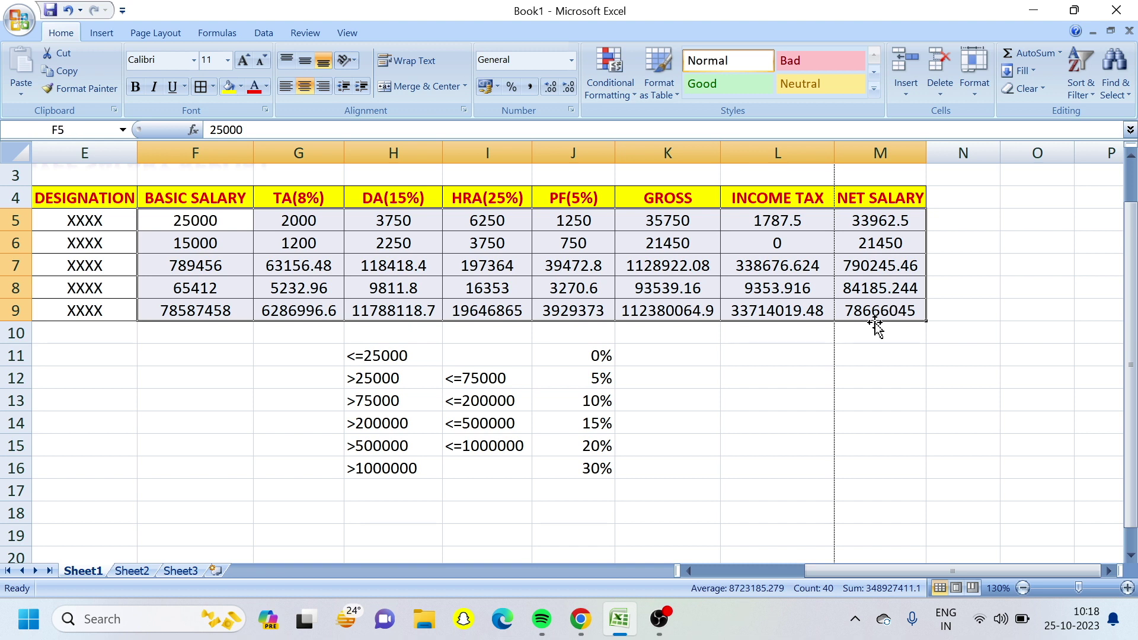
# Right-align the salary figures and show them with two decimal places
pyautogui.click(323, 86)
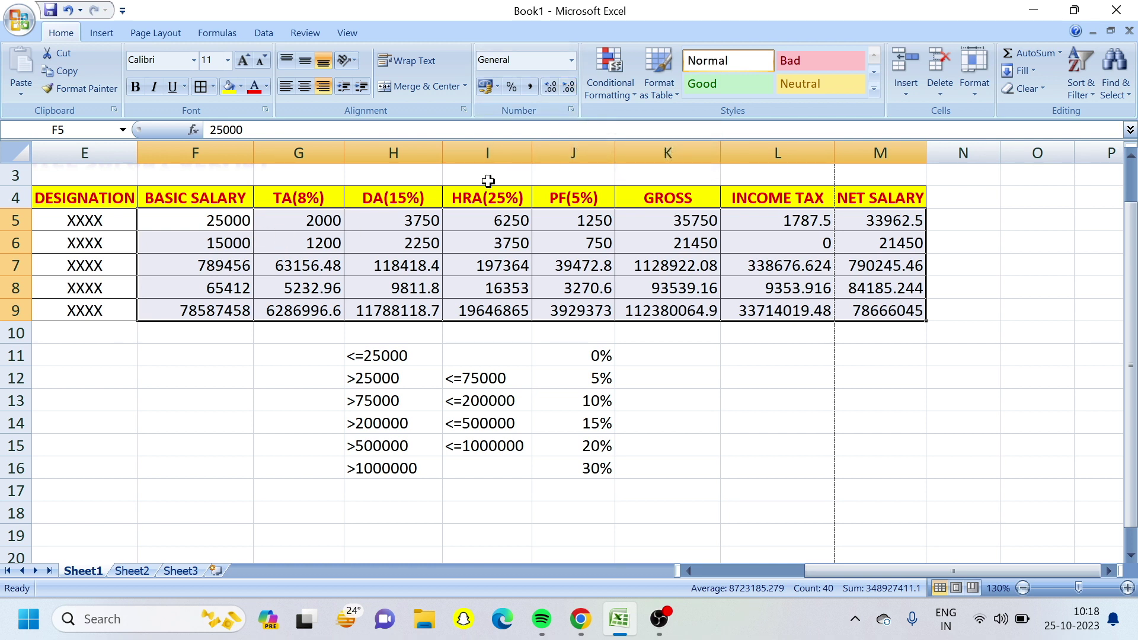
pyautogui.click(551, 86)
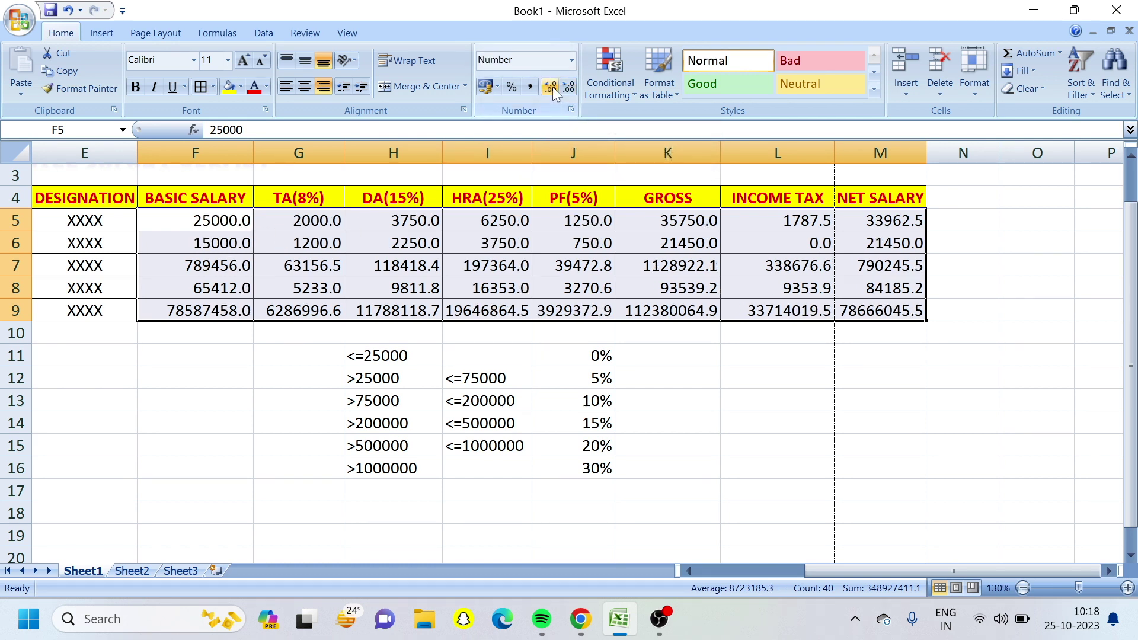
pyautogui.click(553, 87)
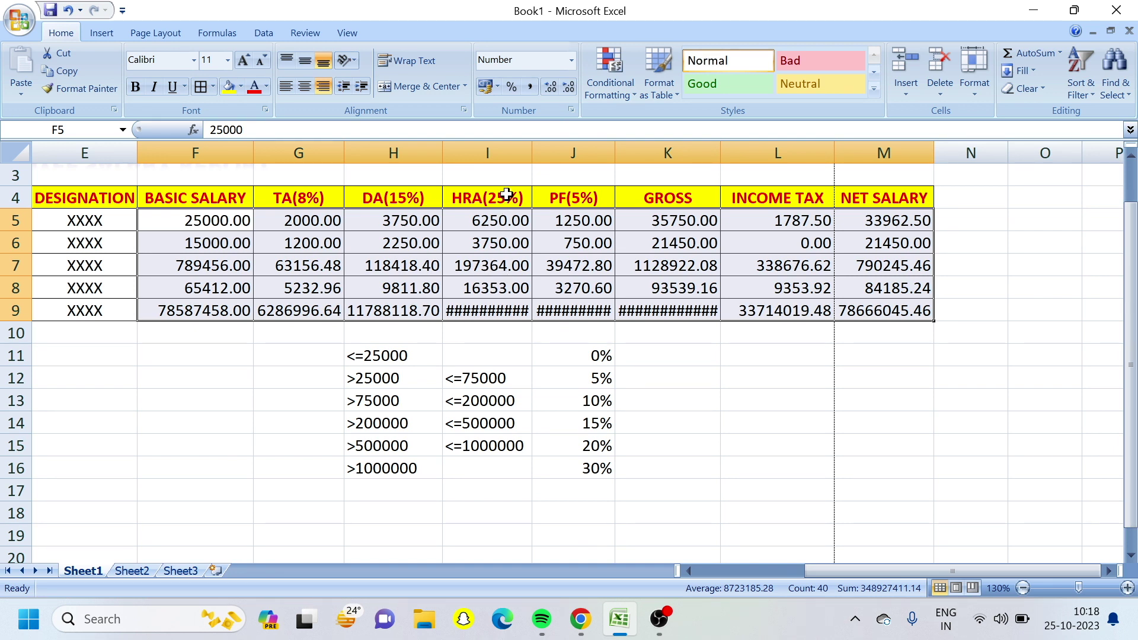
# Widen columns I, J and K so values like 112380064.94 show in full
pyautogui.doubleClick(531, 151)
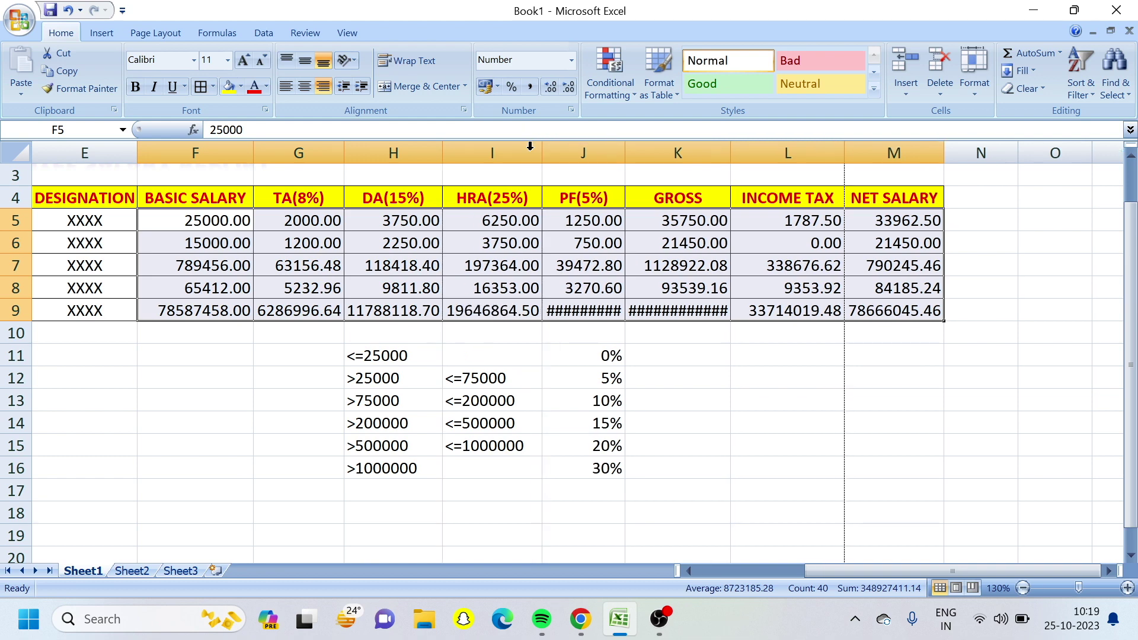
pyautogui.doubleClick(627, 149)
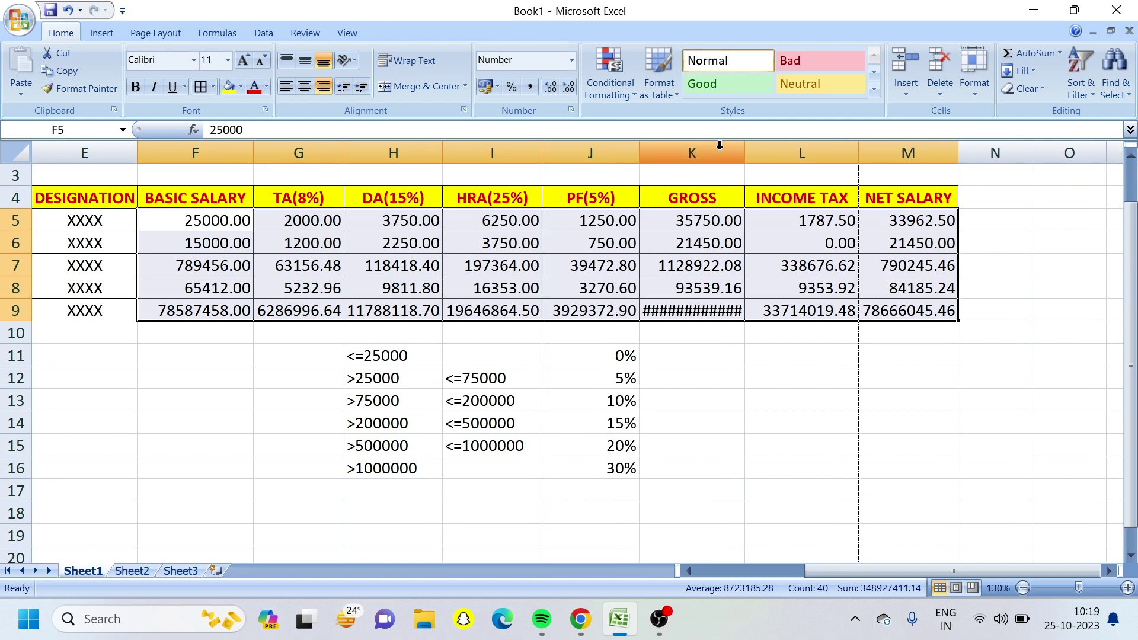
pyautogui.moveTo(745, 150); pyautogui.dragTo(770, 155)
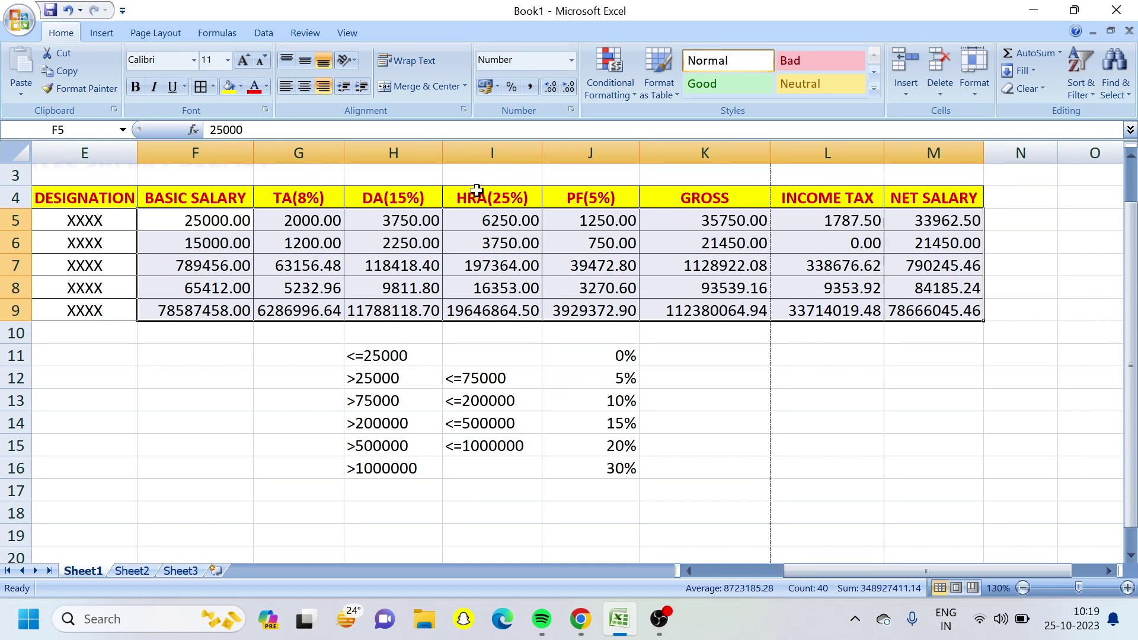
pyautogui.click(495, 86)
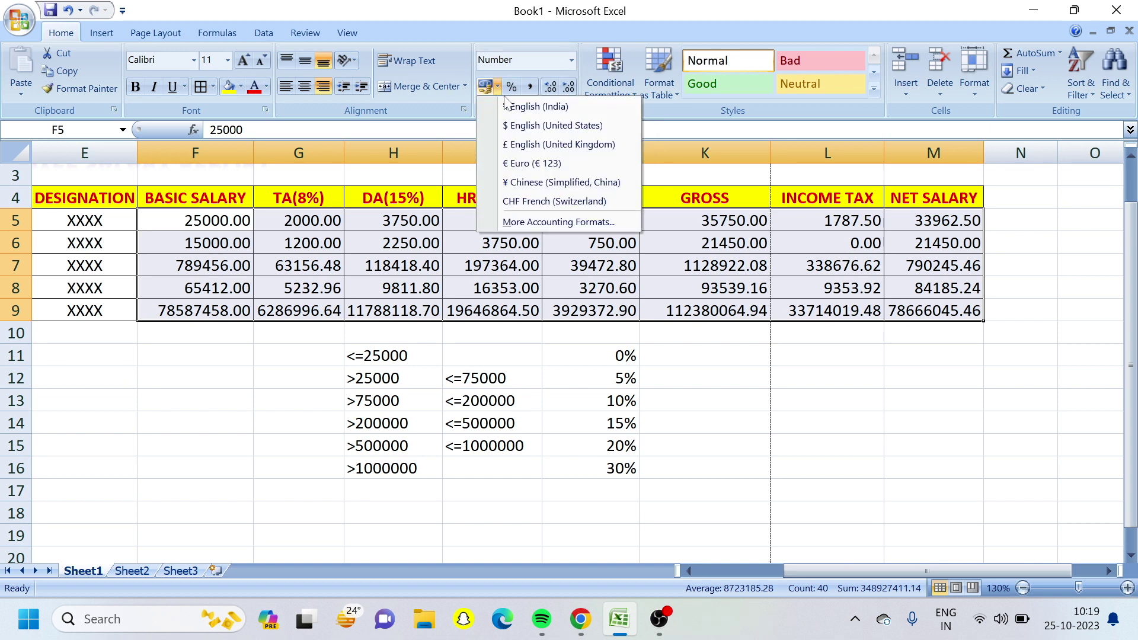
# Apply the ₹ English (India) accounting format and auto-fit columns F through L
pyautogui.click(545, 108)
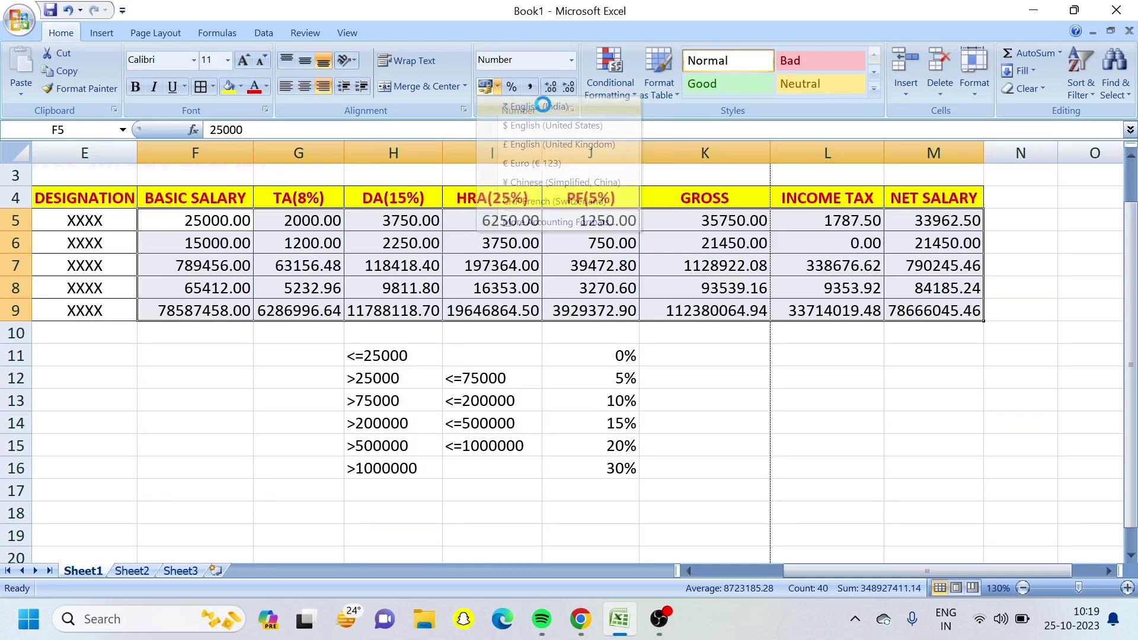
pyautogui.moveTo(216, 153); pyautogui.dragTo(808, 163)
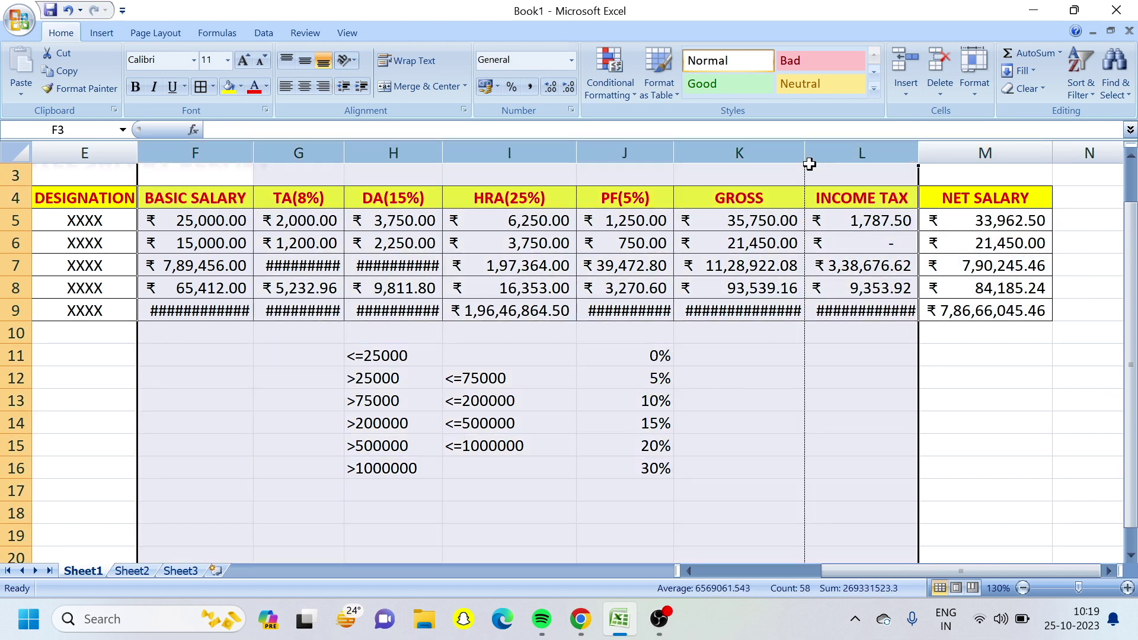
pyautogui.doubleClick(806, 153)
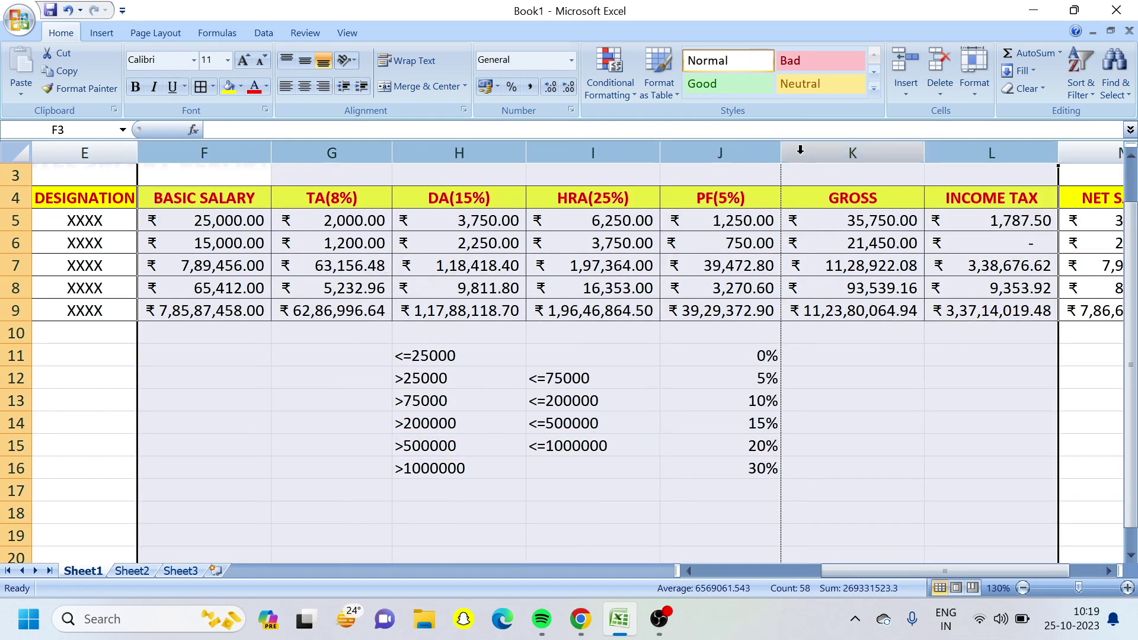
pyautogui.click(241, 365)
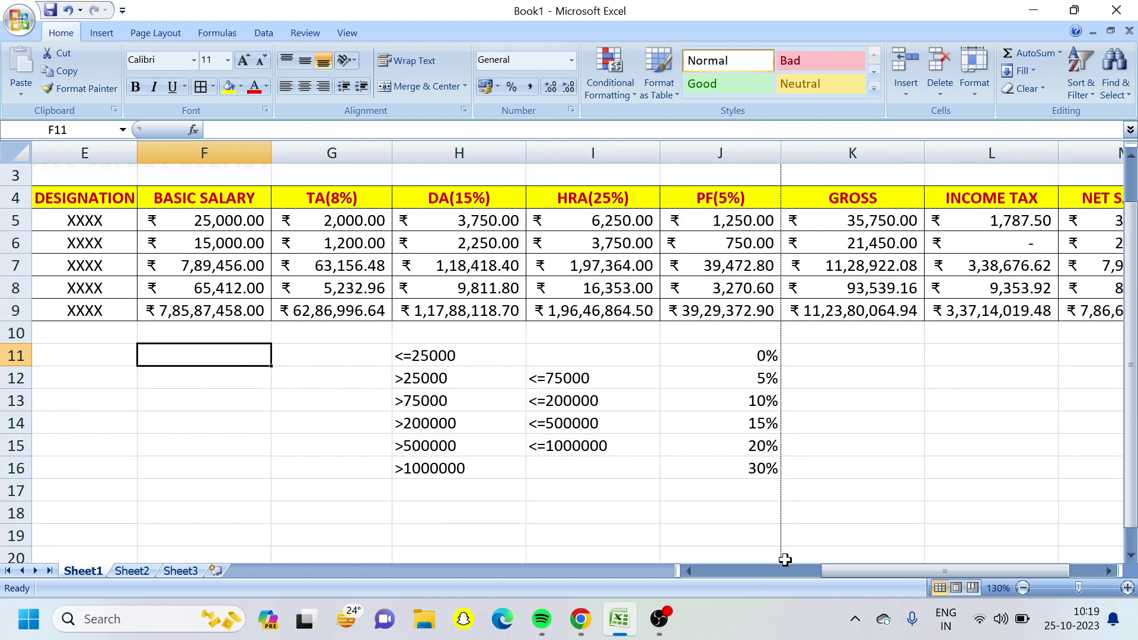
pyautogui.moveTo(891, 571); pyautogui.dragTo(924, 570)
pyautogui.click(909, 245)
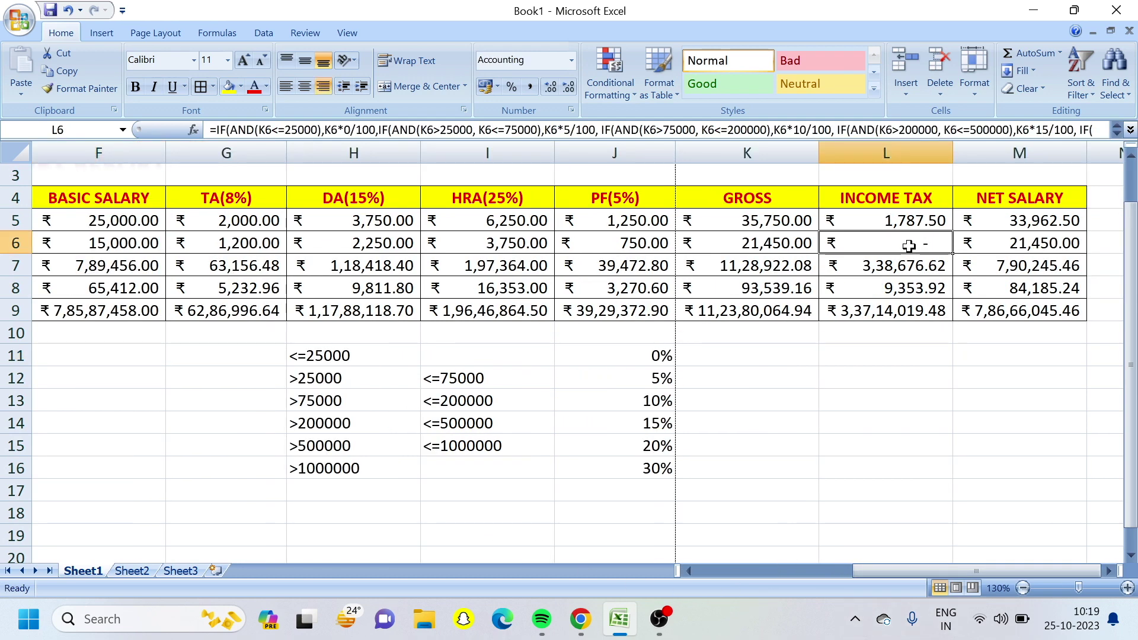
pyautogui.click(701, 243)
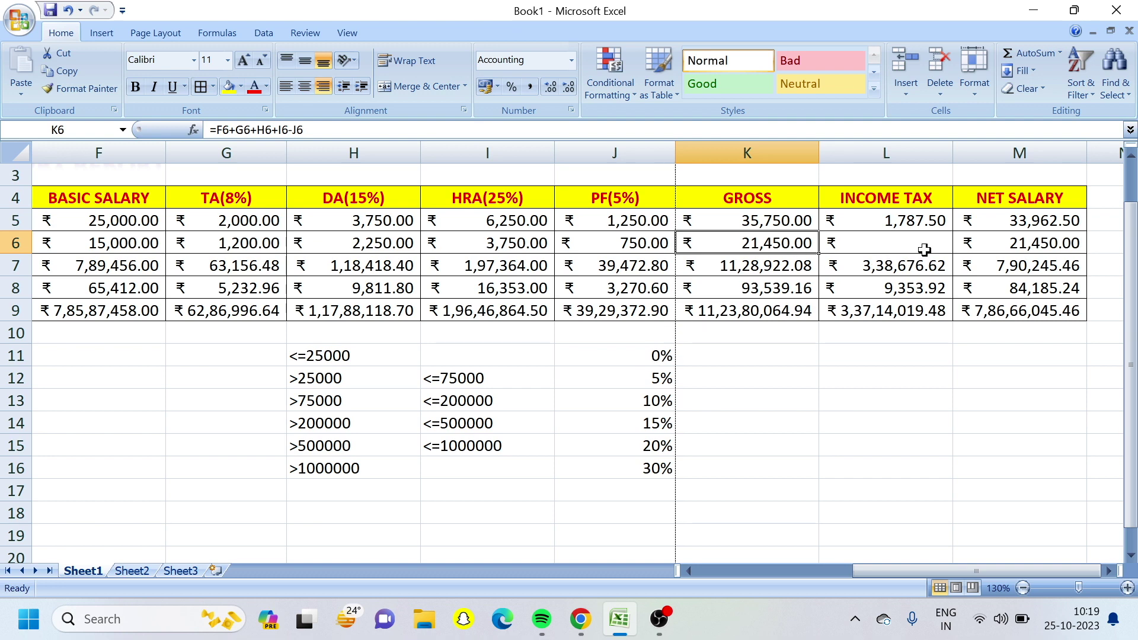
pyautogui.moveTo(912, 572); pyautogui.dragTo(1027, 542)
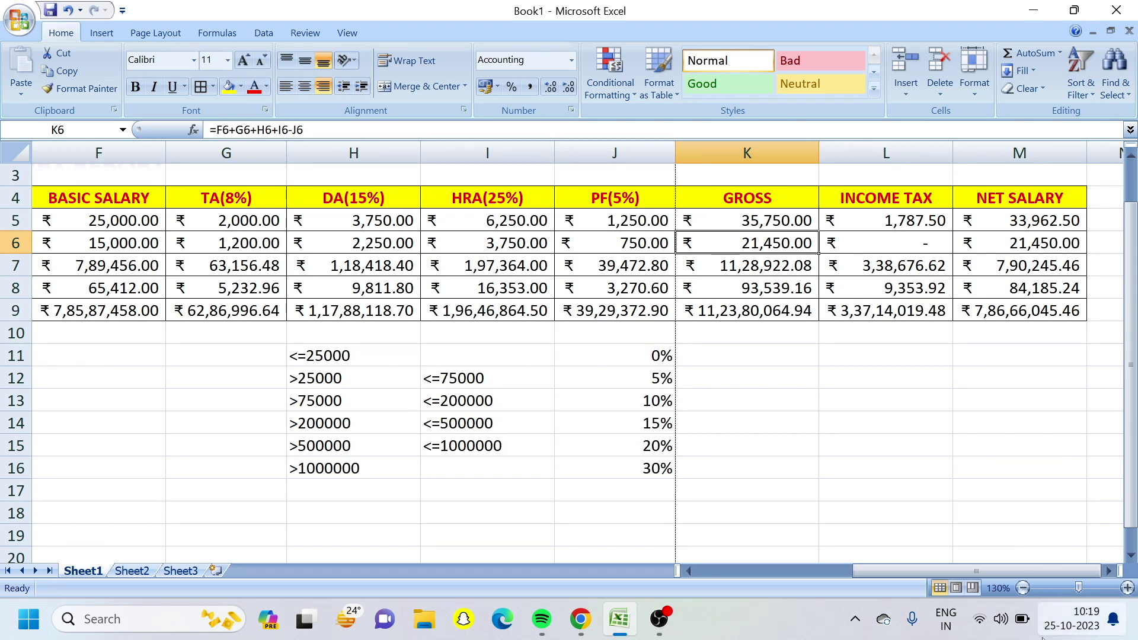
pyautogui.moveTo(1041, 638)
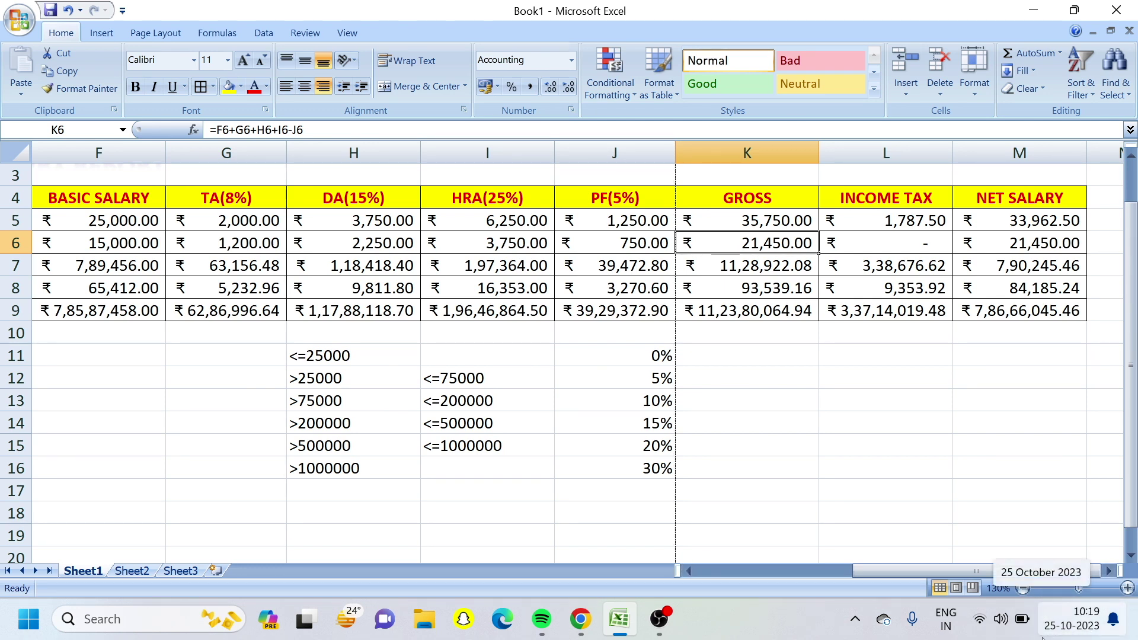